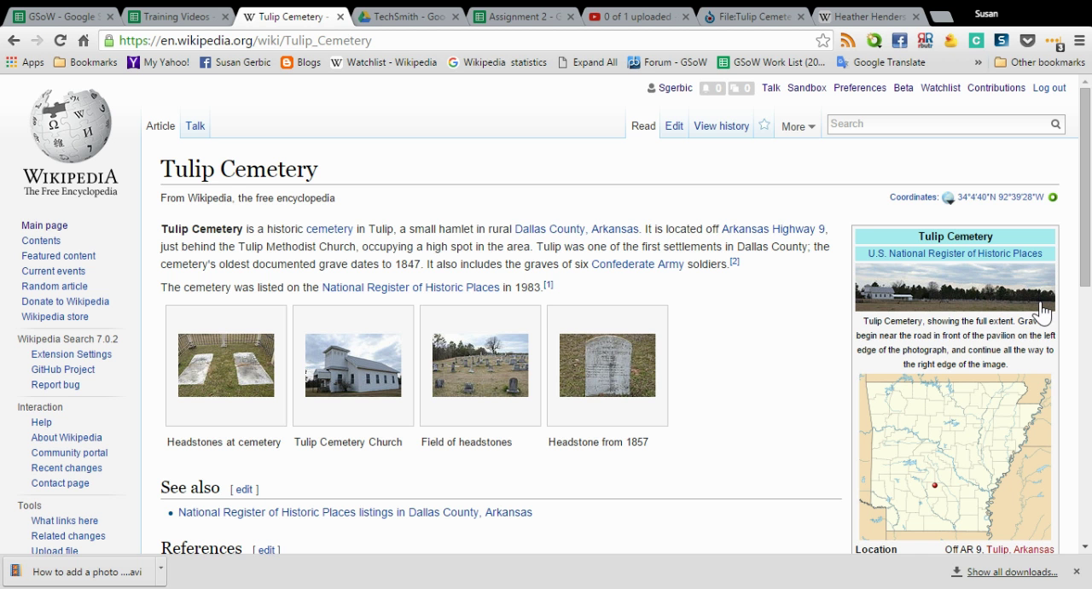
View the Tulip Cemetery infobox photo at full size, close it, and look over the article's images
{"action": "mouse_move", "coordinate": [967, 308]}
{"action": "left_click", "coordinate": [878, 291]}
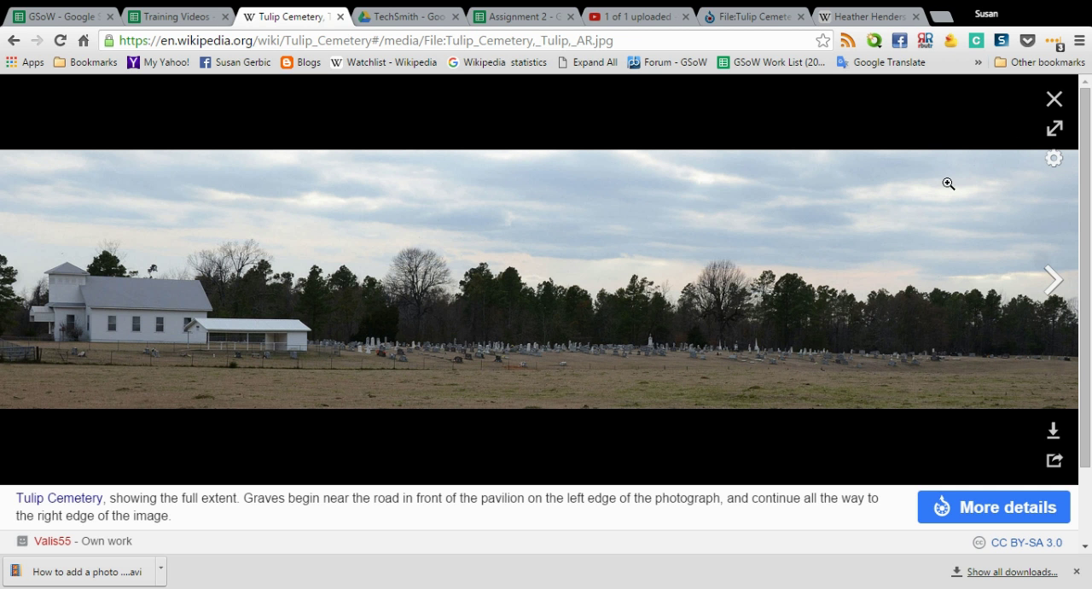
{"action": "left_click", "coordinate": [1053, 100]}
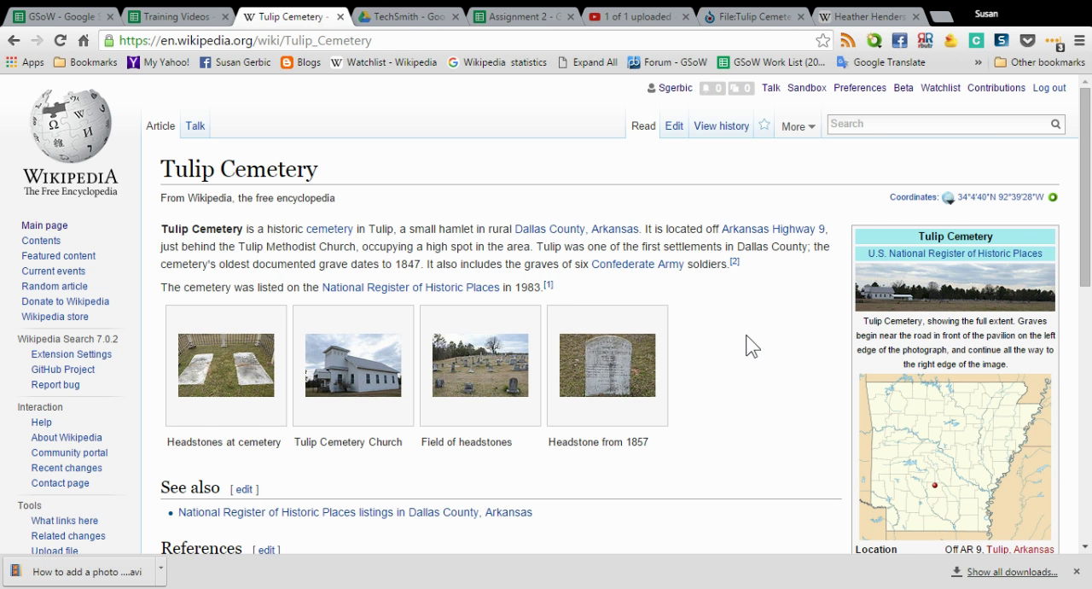
{"action": "scroll", "coordinate": [747, 335], "scroll_direction": "down", "scroll_amount": 1}
{"action": "scroll", "coordinate": [747, 335], "scroll_direction": "up", "scroll_amount": 1}
Examine how photos and captions are placed alongside the text in the open Heather Henderson article
{"action": "left_click", "coordinate": [866, 19]}
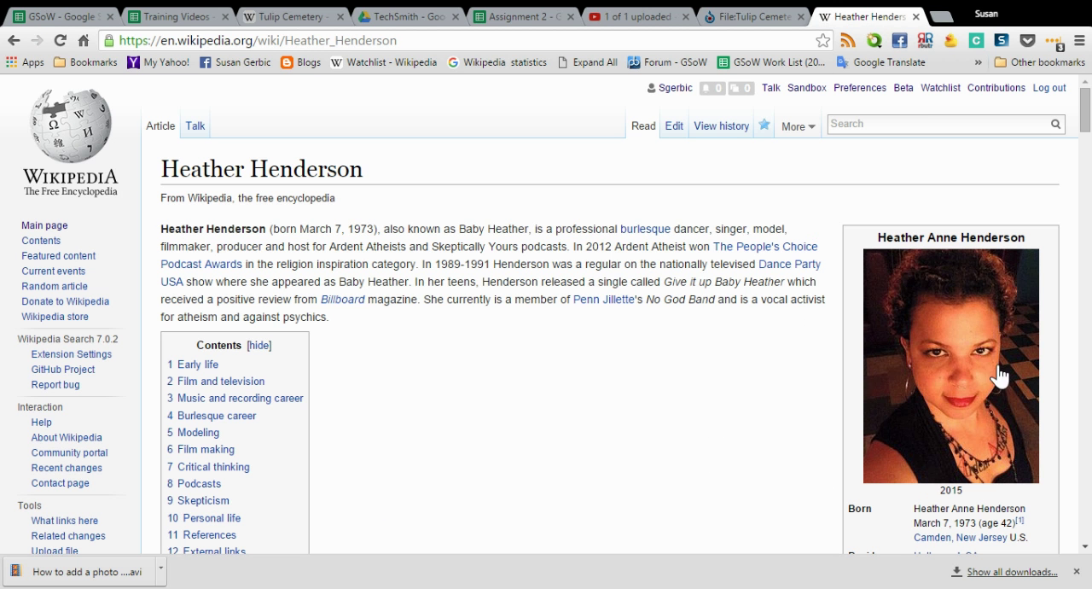
{"action": "scroll", "coordinate": [662, 381], "scroll_direction": "down", "scroll_amount": 5}
{"action": "scroll", "coordinate": [662, 380], "scroll_direction": "down", "scroll_amount": 8}
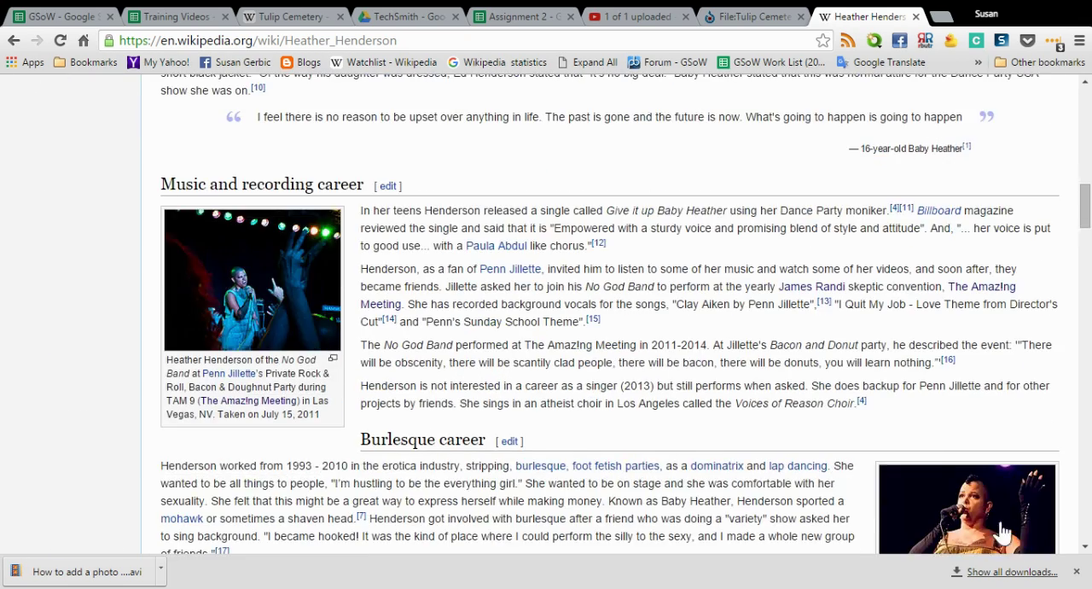
{"action": "scroll", "coordinate": [635, 429], "scroll_direction": "down", "scroll_amount": 2}
{"action": "scroll", "coordinate": [635, 430], "scroll_direction": "down", "scroll_amount": 4}
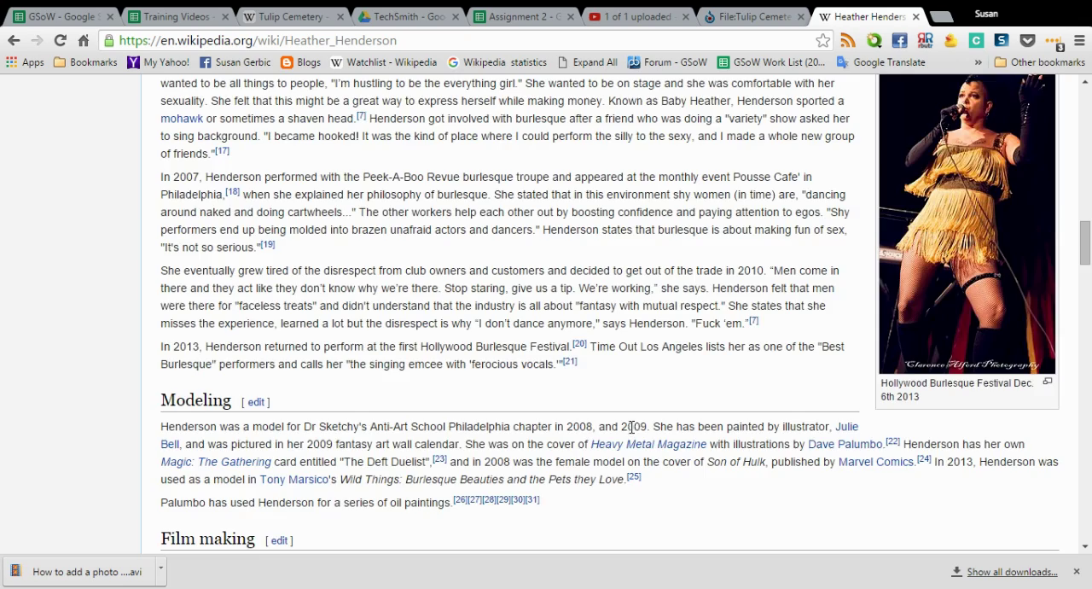
{"action": "scroll", "coordinate": [632, 425], "scroll_direction": "down", "scroll_amount": 6}
{"action": "scroll", "coordinate": [632, 425], "scroll_direction": "down", "scroll_amount": 5}
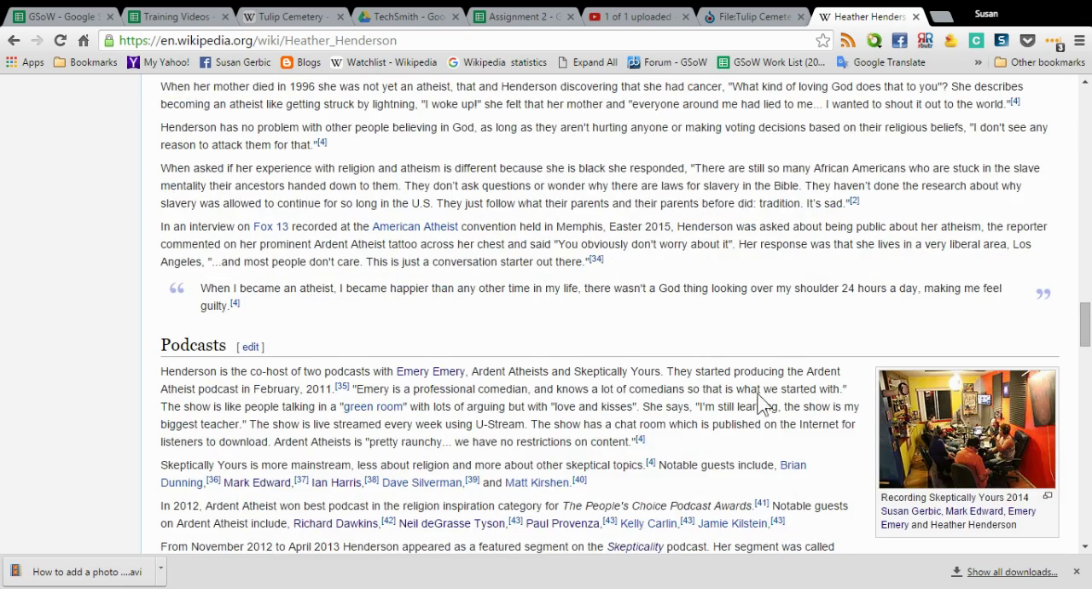
{"action": "scroll", "coordinate": [853, 441], "scroll_direction": "down", "scroll_amount": 2}
{"action": "scroll", "coordinate": [853, 441], "scroll_direction": "down", "scroll_amount": 1}
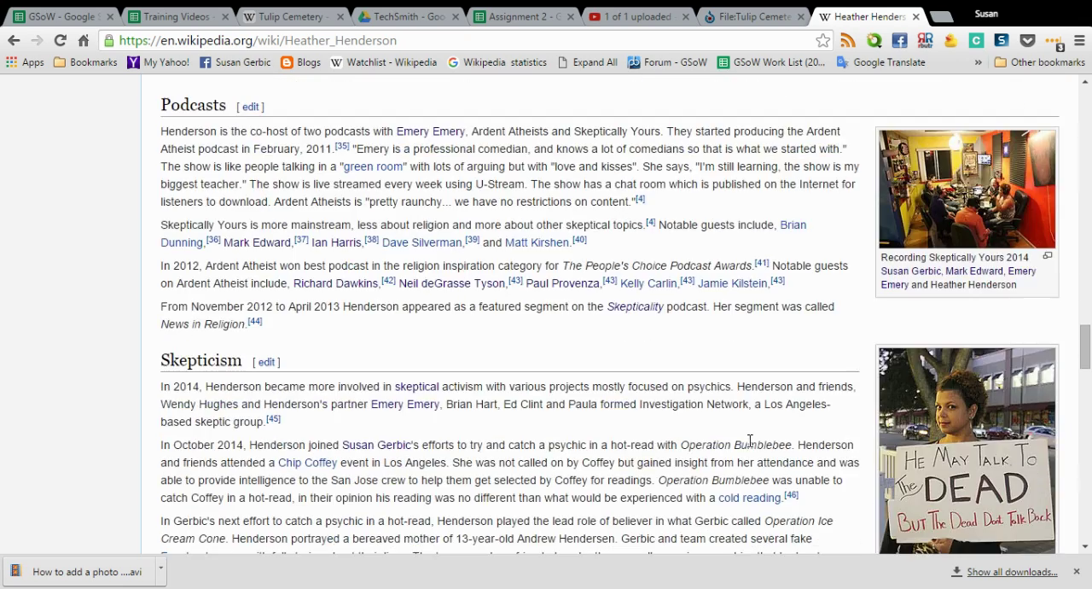
{"action": "scroll", "coordinate": [750, 439], "scroll_direction": "down", "scroll_amount": 4}
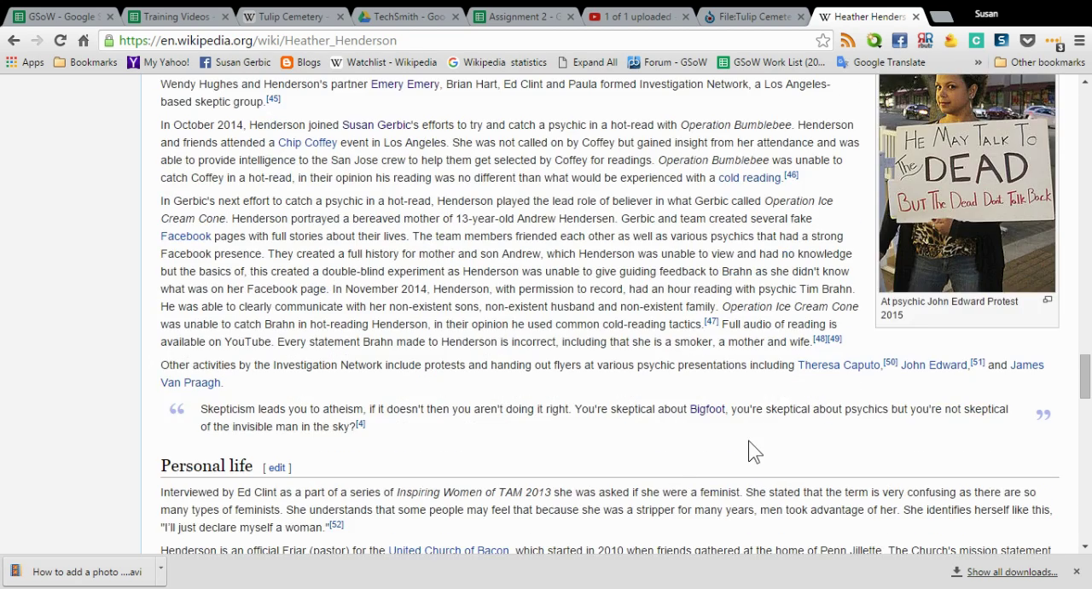
{"action": "scroll", "coordinate": [750, 452], "scroll_direction": "up", "scroll_amount": 3}
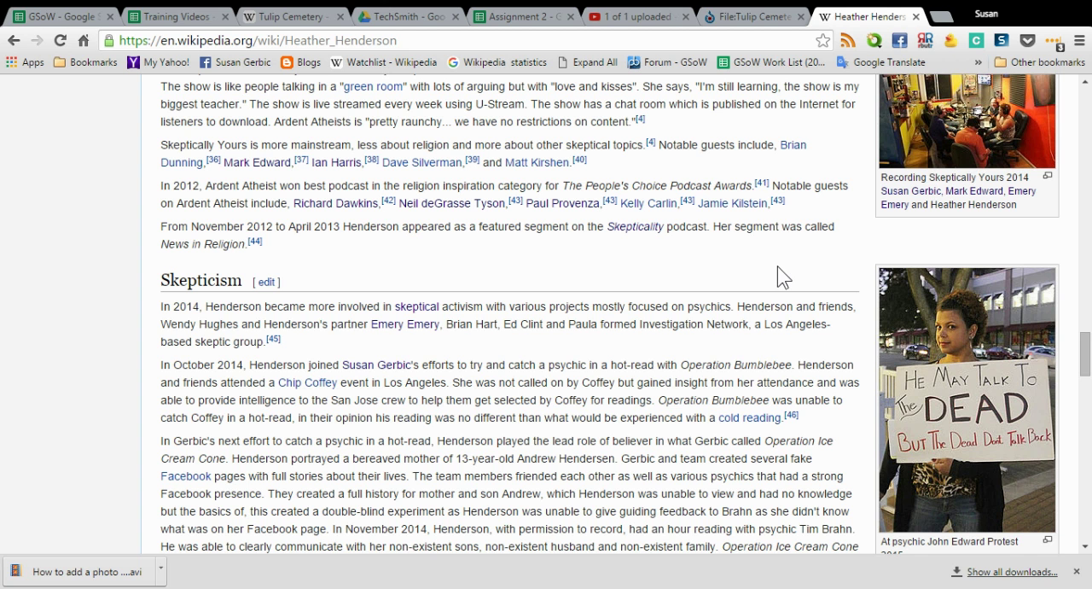
{"action": "left_click", "coordinate": [1076, 571]}
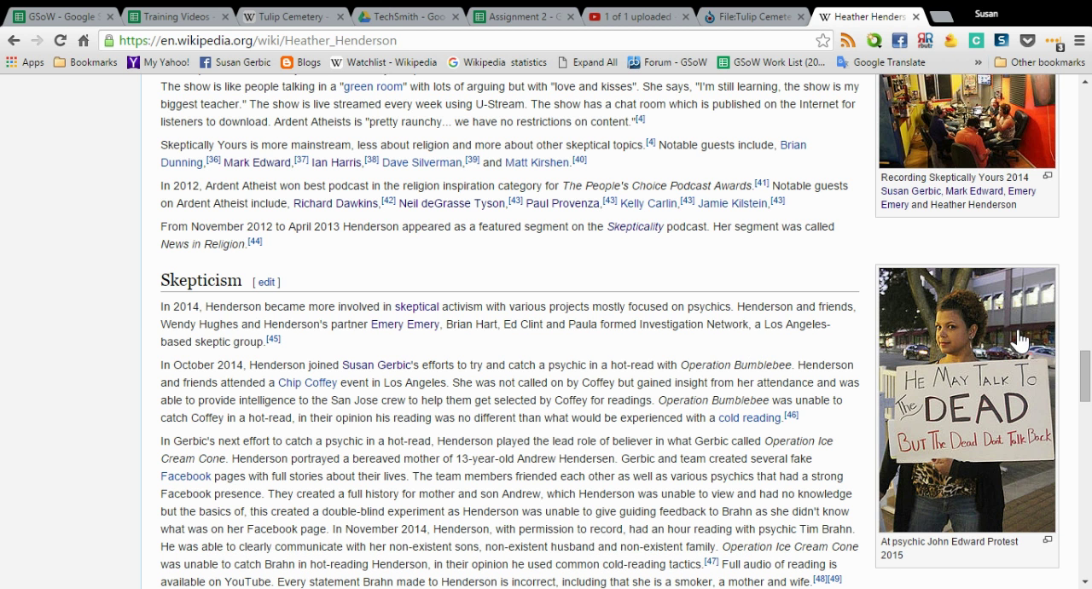
{"action": "scroll", "coordinate": [568, 303], "scroll_direction": "up", "scroll_amount": 3}
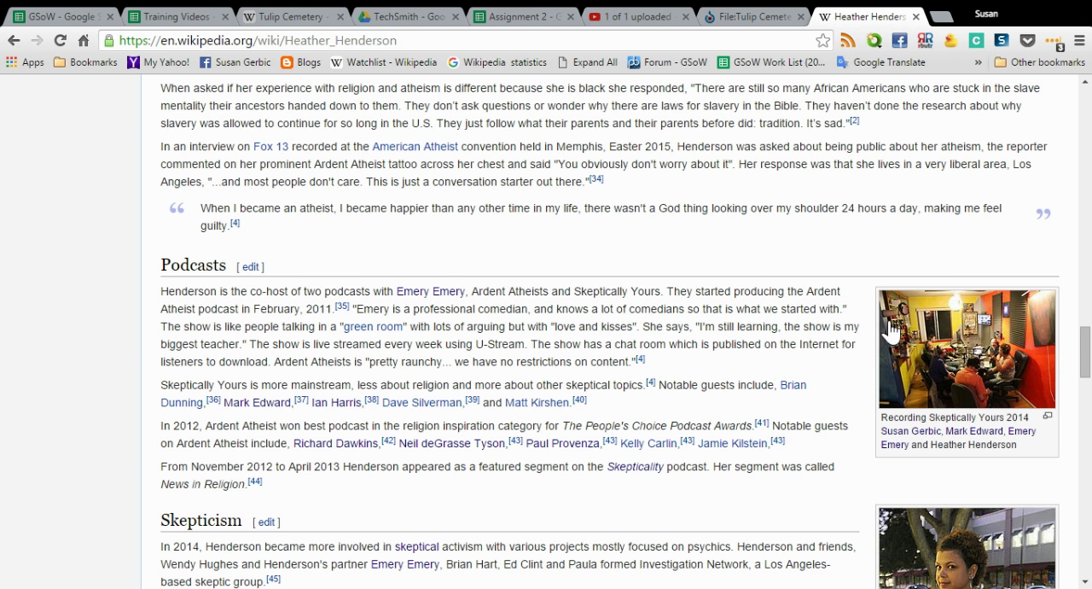
{"action": "mouse_move", "coordinate": [883, 326]}
{"action": "scroll", "coordinate": [606, 277], "scroll_direction": "up", "scroll_amount": 5}
{"action": "scroll", "coordinate": [619, 269], "scroll_direction": "up", "scroll_amount": 10}
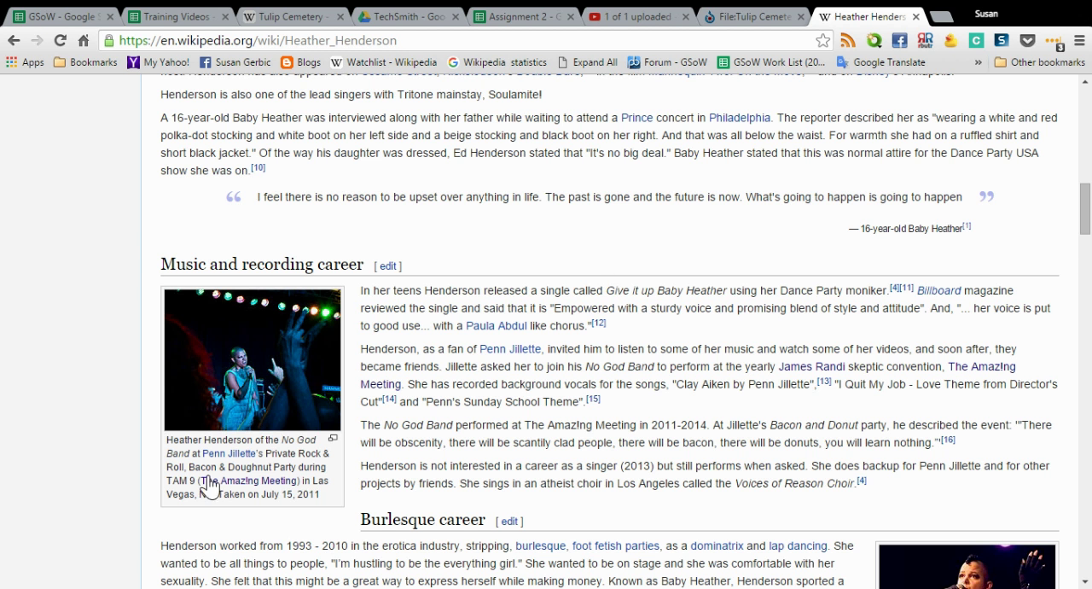
Open the Tulip Cemetery article's source for editing and add two line breaks after the opening paragraph
{"action": "left_click", "coordinate": [303, 17]}
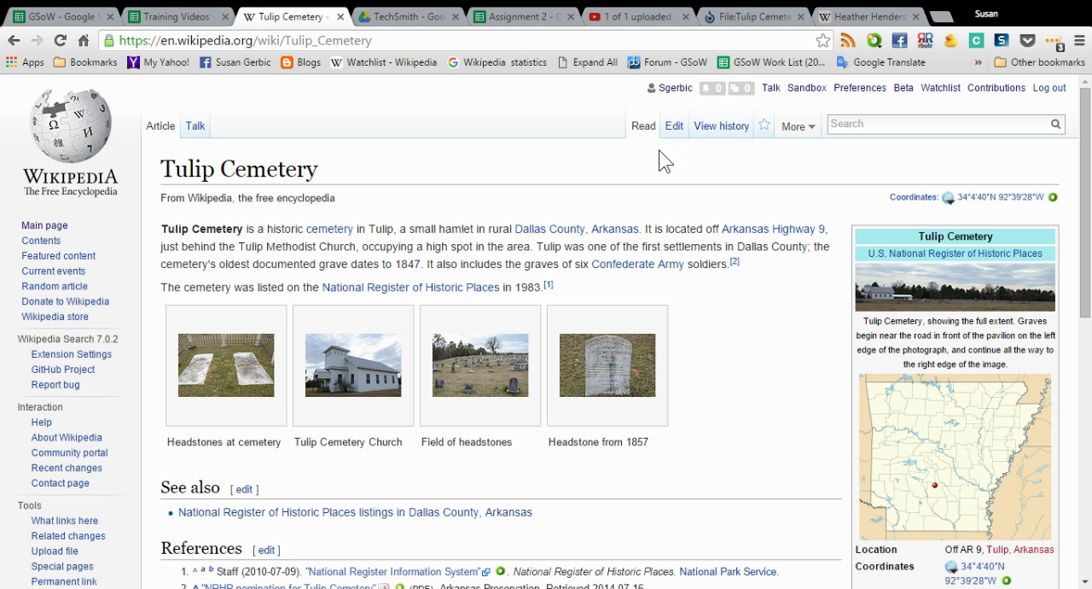
{"action": "left_click", "coordinate": [680, 129]}
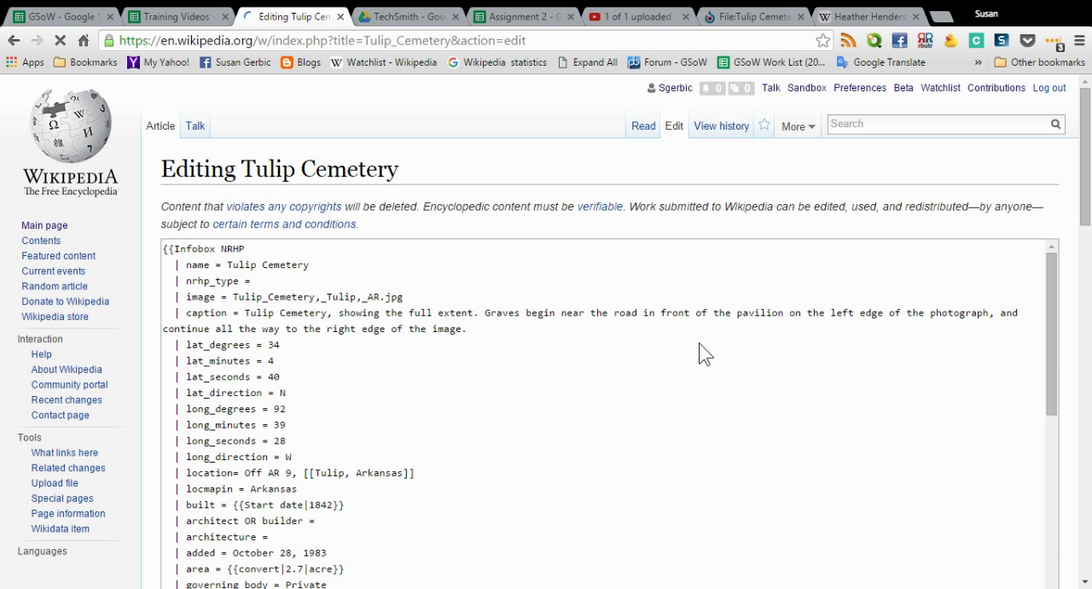
{"action": "scroll", "coordinate": [695, 350], "scroll_direction": "down", "scroll_amount": 4}
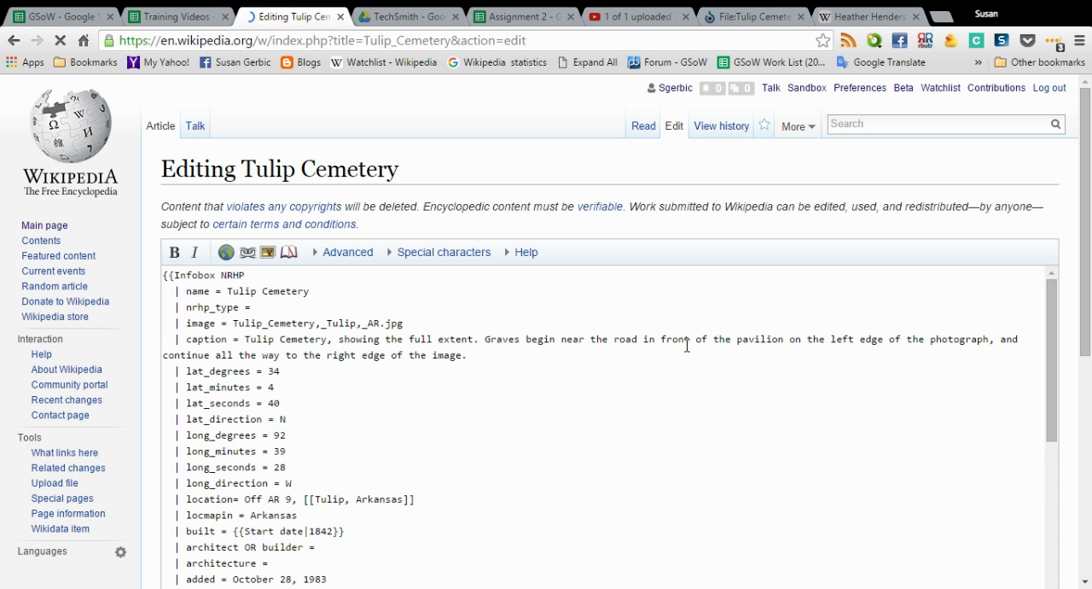
{"action": "scroll", "coordinate": [687, 346], "scroll_direction": "down", "scroll_amount": 2}
{"action": "scroll", "coordinate": [687, 346], "scroll_direction": "down", "scroll_amount": 1}
{"action": "scroll", "coordinate": [687, 346], "scroll_direction": "down", "scroll_amount": 10}
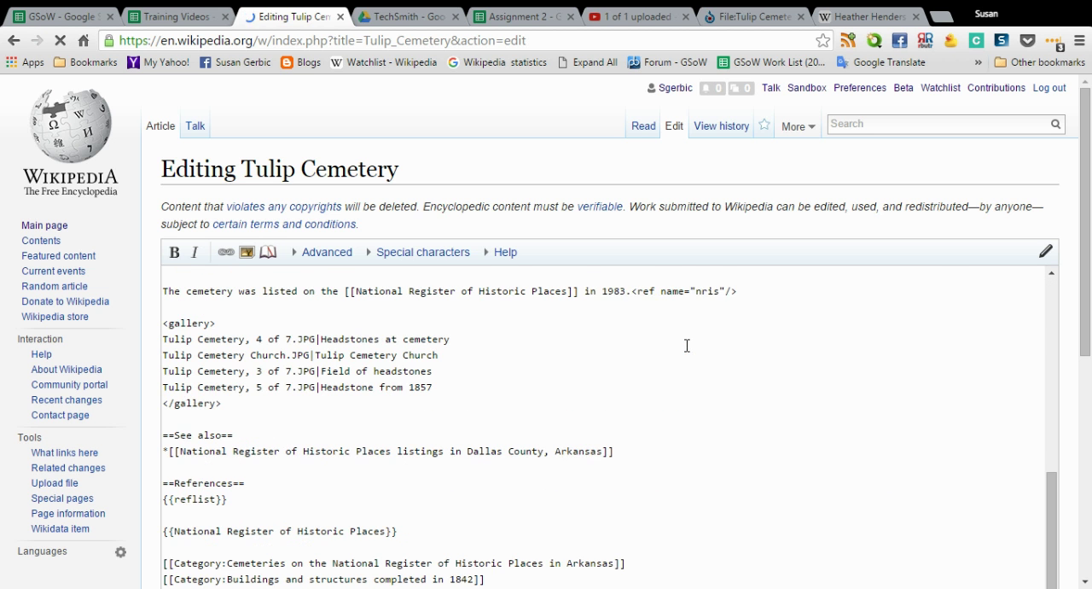
{"action": "scroll", "coordinate": [687, 346], "scroll_direction": "down", "scroll_amount": 1}
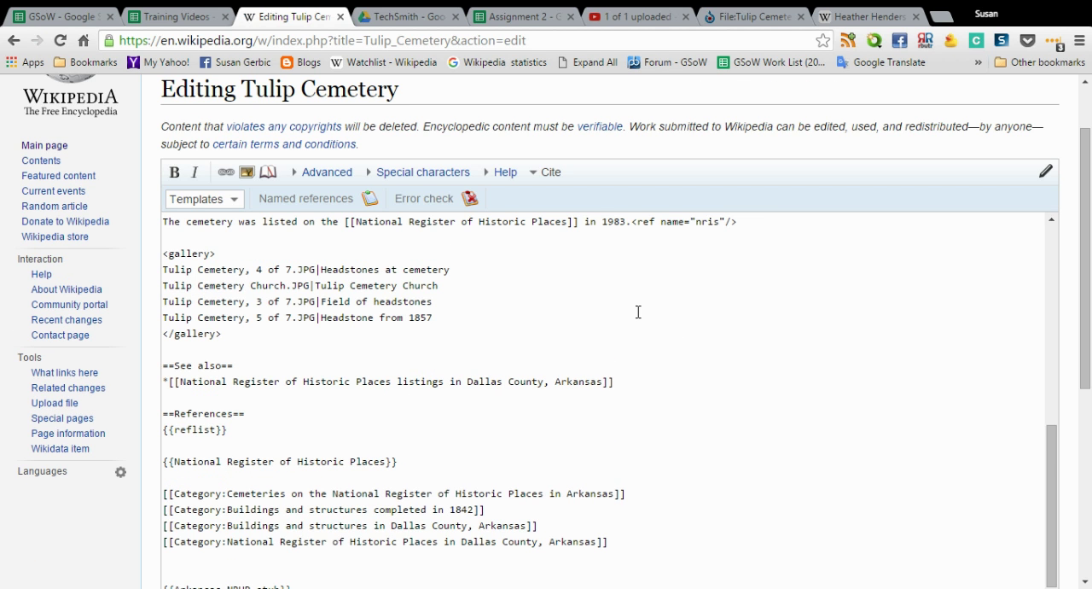
{"action": "scroll", "coordinate": [638, 311], "scroll_direction": "up", "scroll_amount": 2}
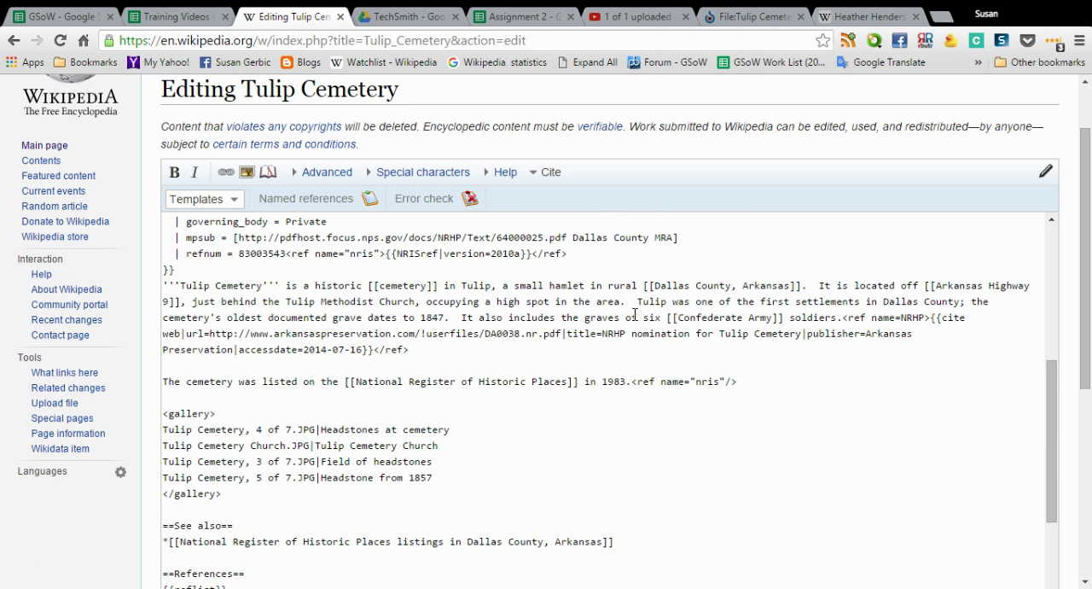
{"action": "left_click", "coordinate": [436, 352]}
{"action": "key", "text": "Return"}
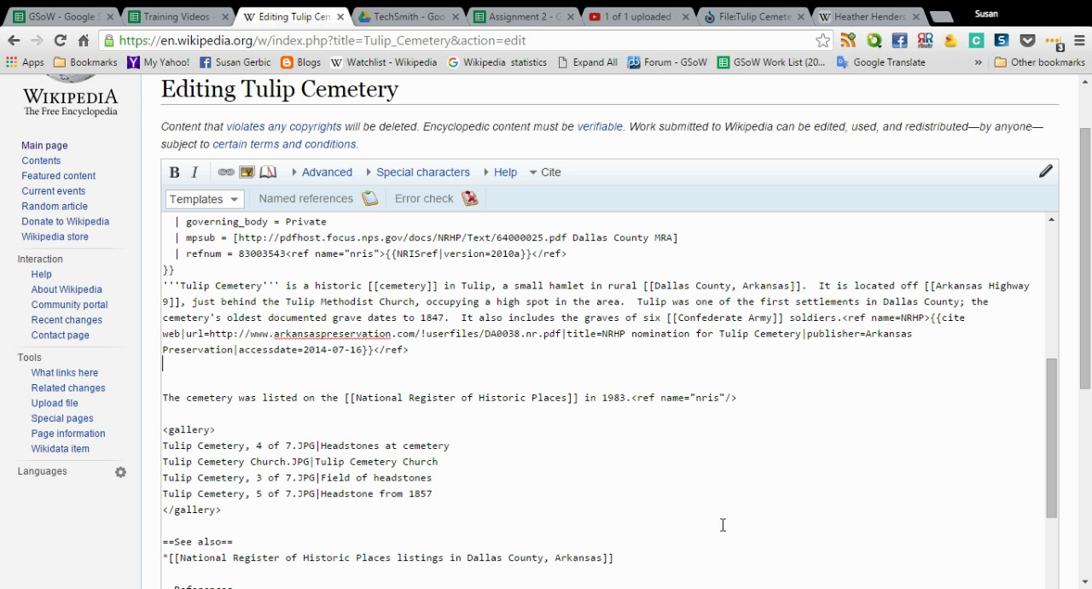
{"action": "key", "text": "Return"}
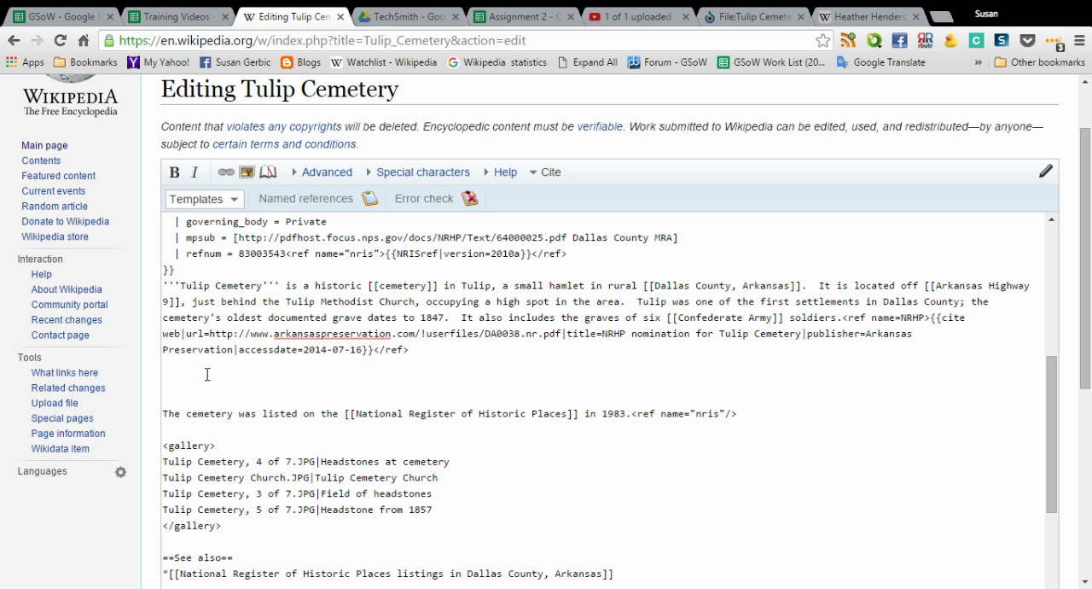
Copy the full title "File:Tulip Cemetery, Main Gates.JPG" from the photo's Wikimedia Commons page
{"action": "left_click", "coordinate": [756, 17]}
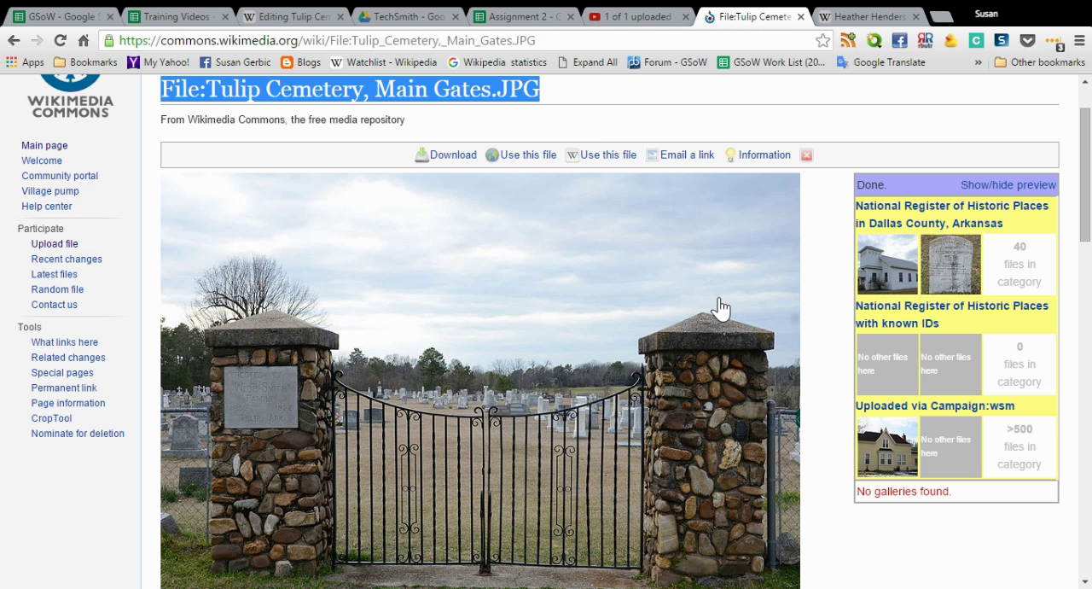
{"action": "scroll", "coordinate": [719, 308], "scroll_direction": "down", "scroll_amount": 2}
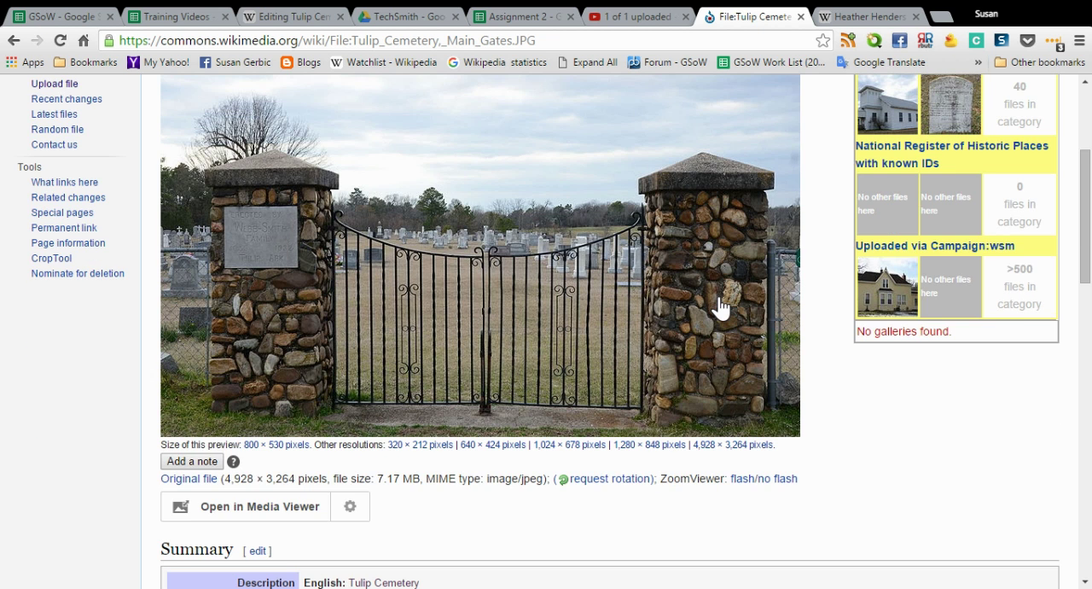
{"action": "scroll", "coordinate": [719, 307], "scroll_direction": "up", "scroll_amount": 3}
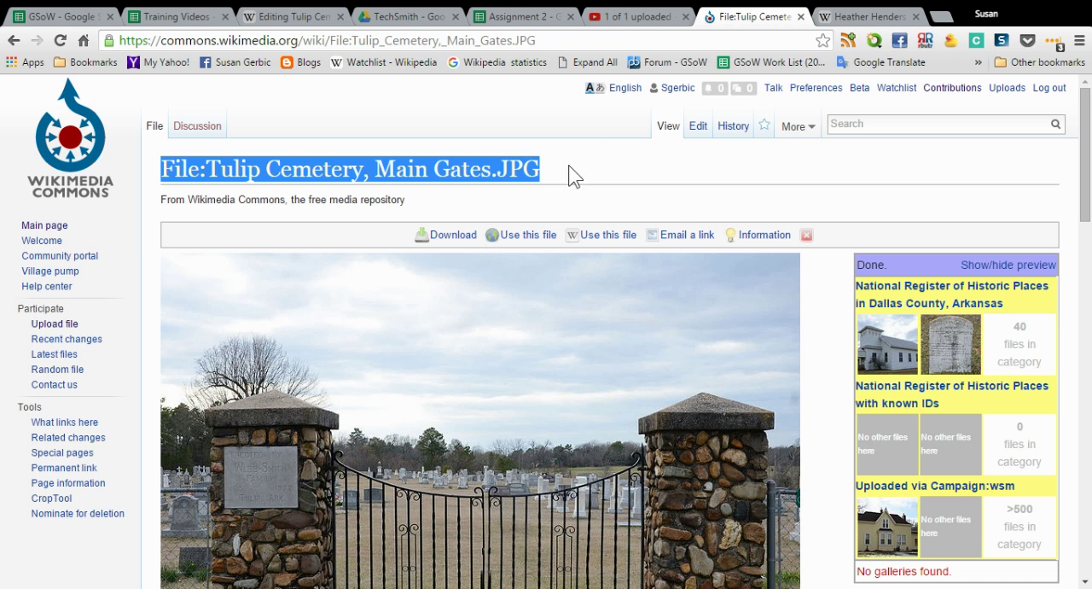
{"action": "left_click", "coordinate": [622, 167]}
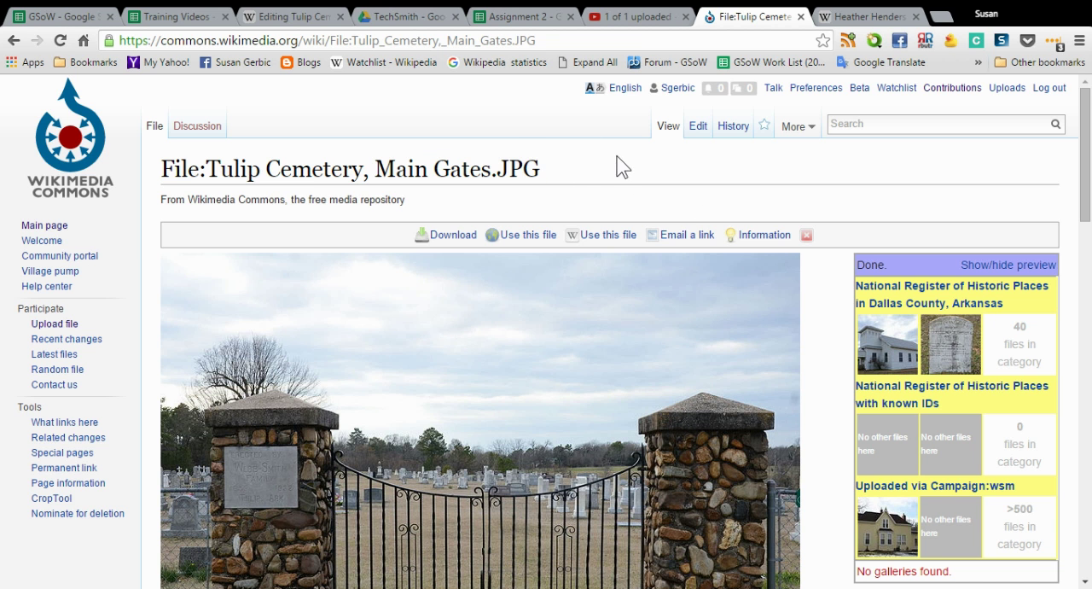
{"action": "left_click_drag", "start_coordinate": [530, 174], "coordinate": [155, 174]}
{"action": "key", "text": "ctrl+c"}
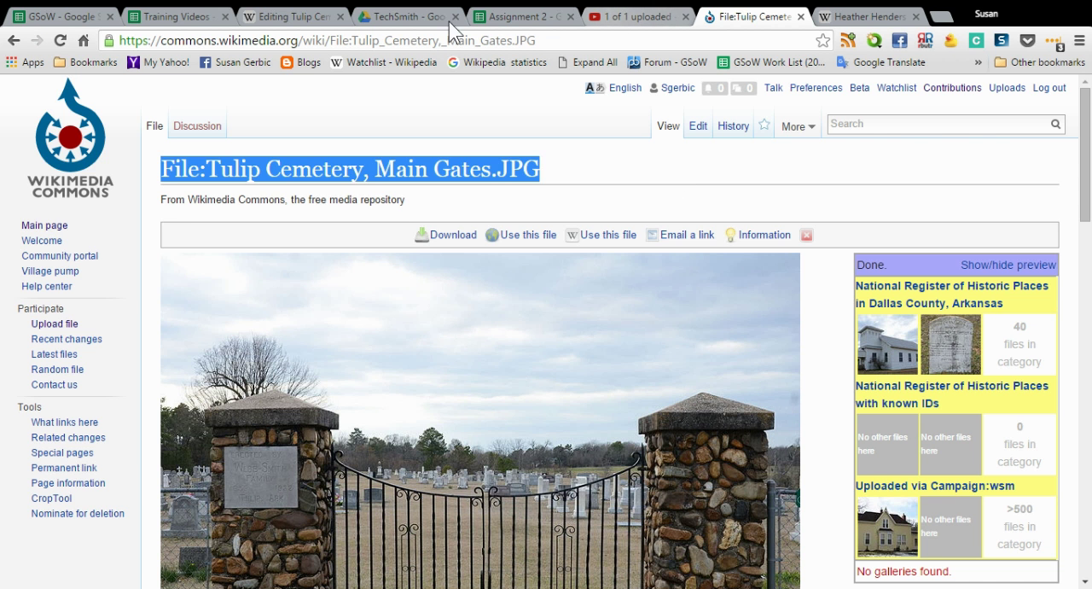
Start inserting an embedded file at the blank line in the article source, with the copied title as its filename
{"action": "left_click", "coordinate": [270, 19]}
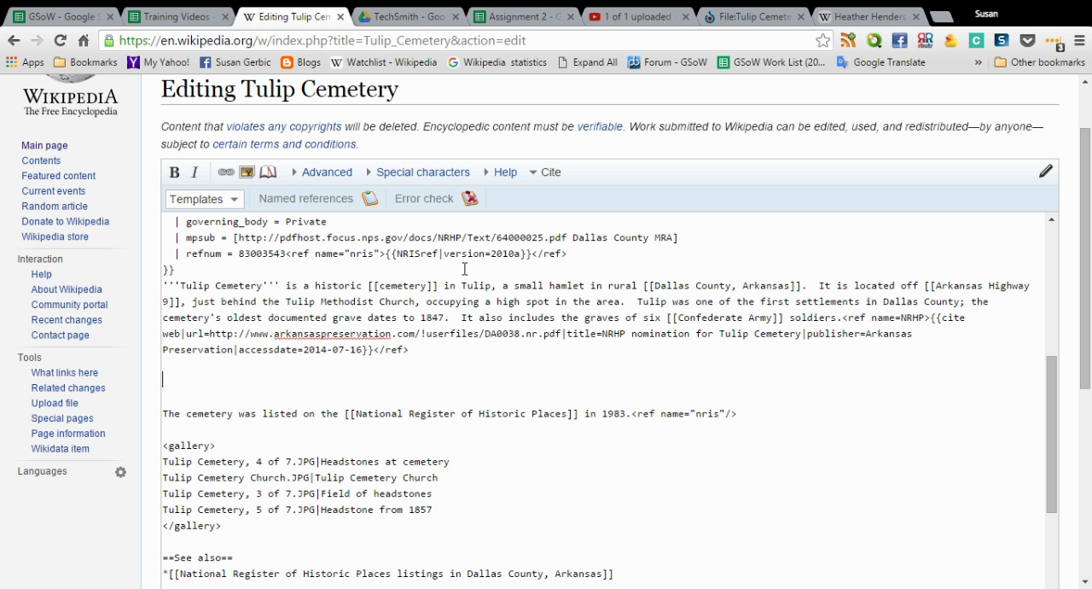
{"action": "left_click", "coordinate": [246, 173]}
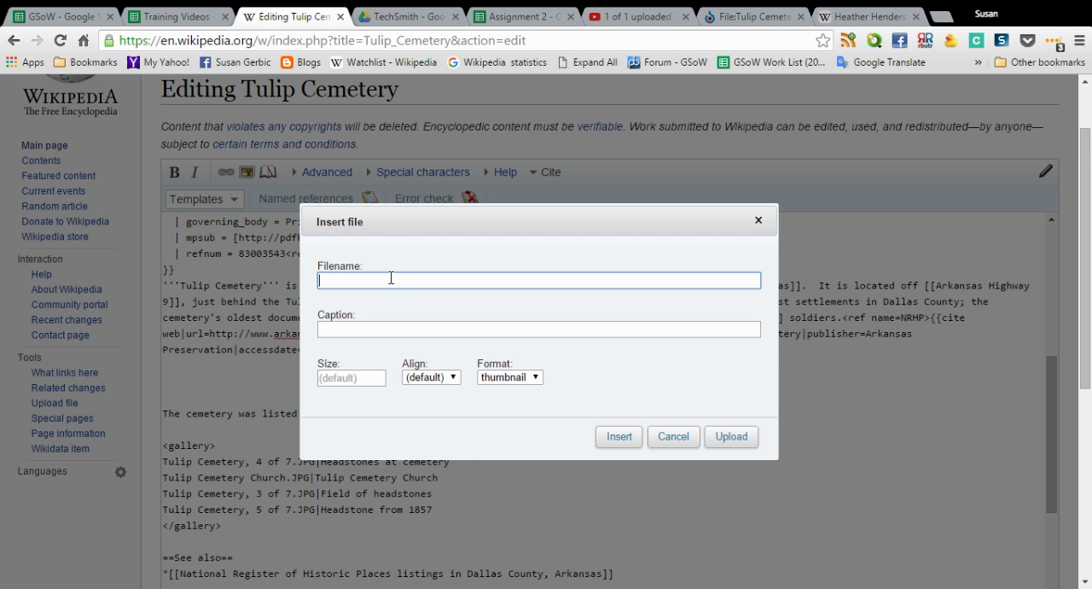
{"action": "key", "text": "ctrl+v"}
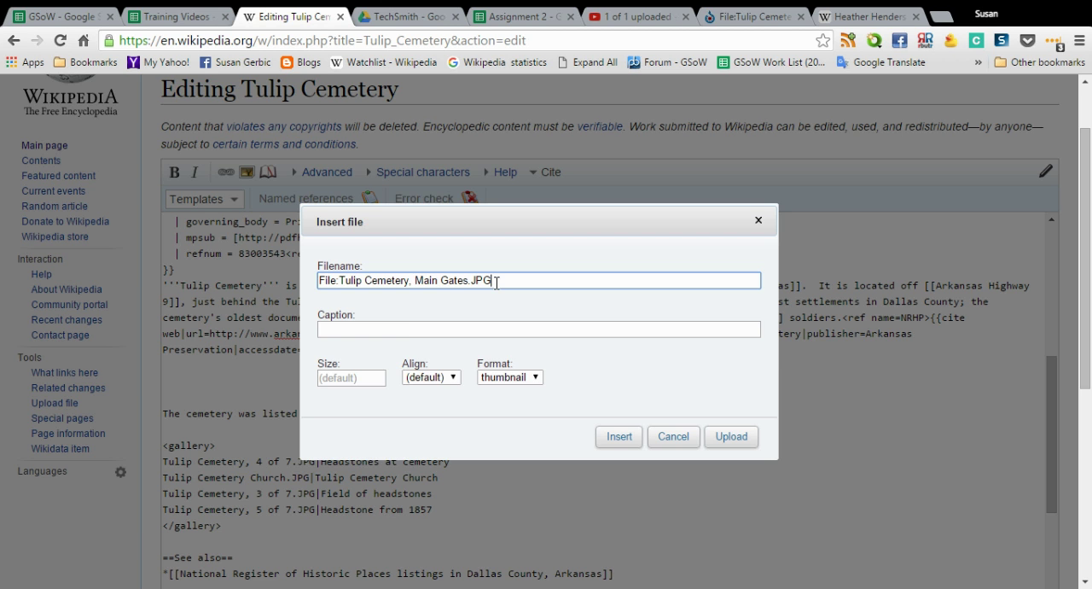
Enter "Main Gates at Tulip Cemetery" as the image caption
{"action": "left_click", "coordinate": [405, 322]}
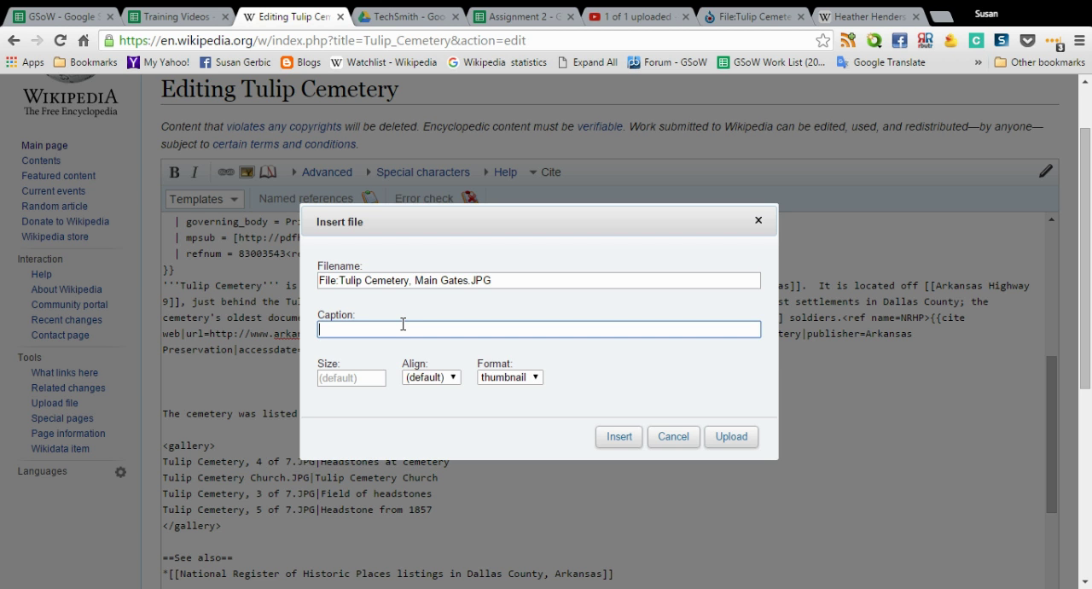
{"action": "type", "text": "Main Gates at Tulip Cemetery"}
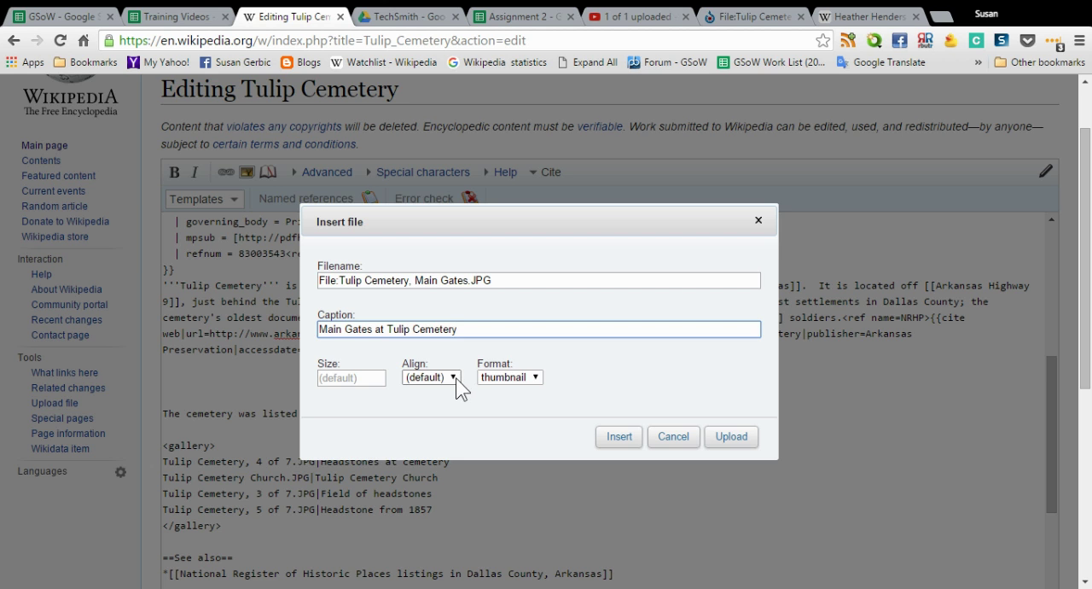
Keep the thumbnail format, align the image right, and insert its markup into the article
{"action": "left_click", "coordinate": [536, 381]}
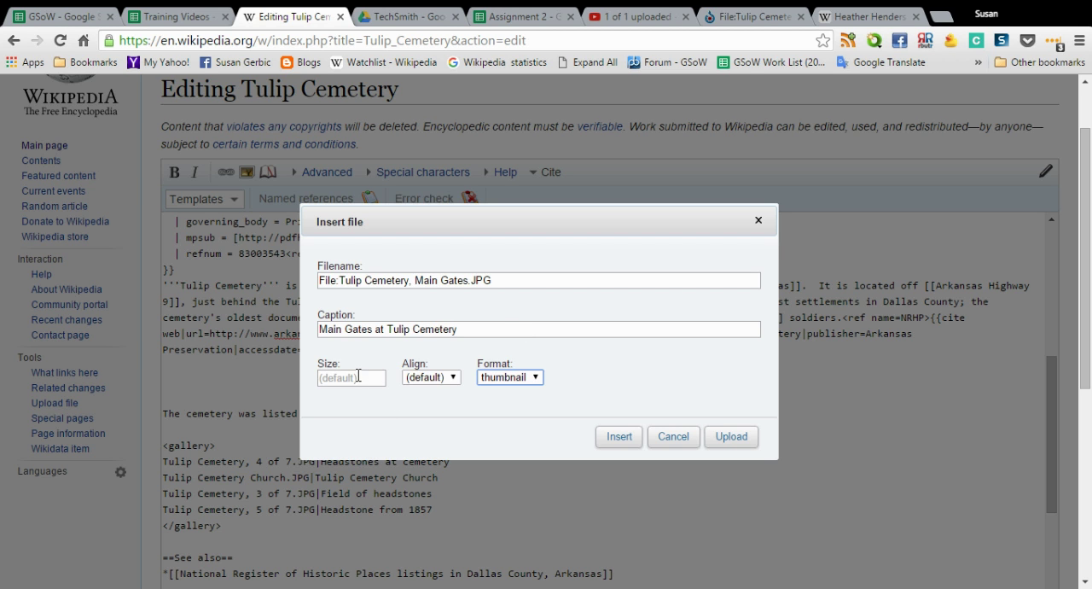
{"action": "left_click", "coordinate": [452, 384]}
{"action": "left_click", "coordinate": [445, 416]}
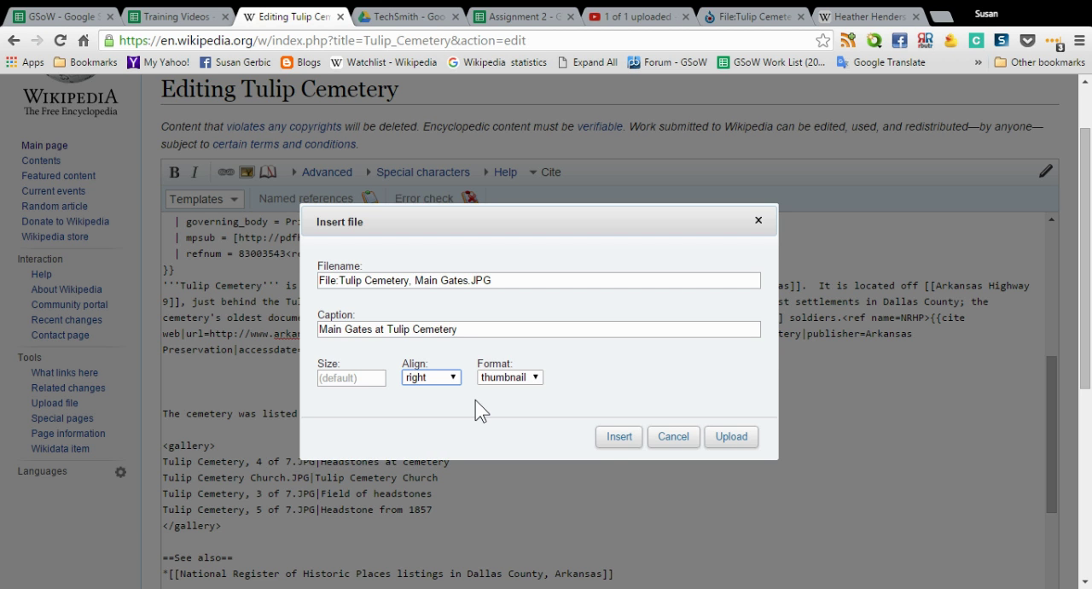
{"action": "left_click", "coordinate": [611, 444]}
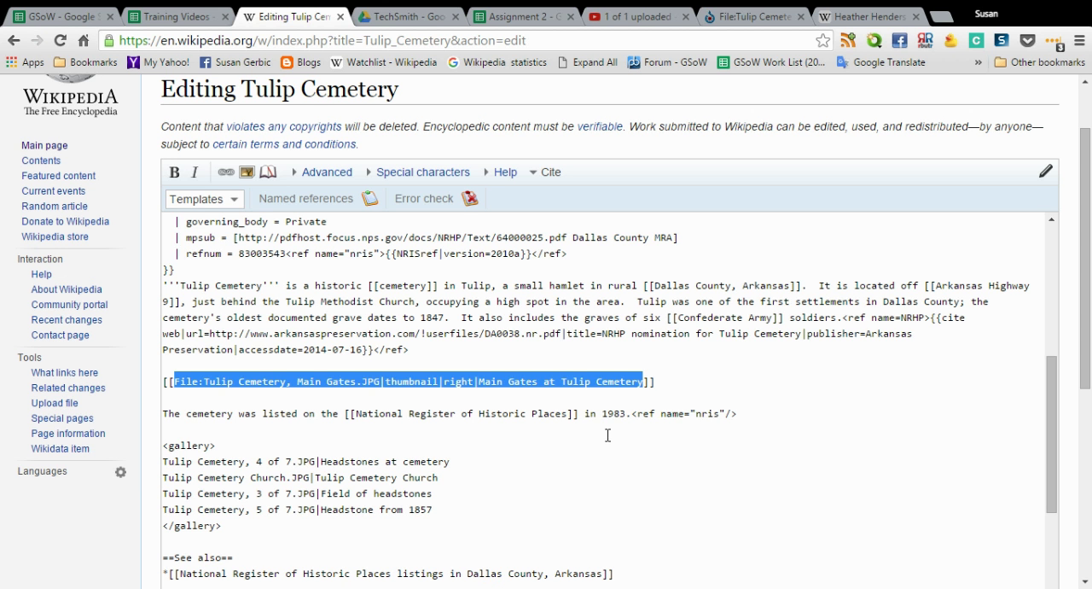
Examine the inserted image markup, checking the separator after the file name and the caption text
{"action": "left_click", "coordinate": [205, 399]}
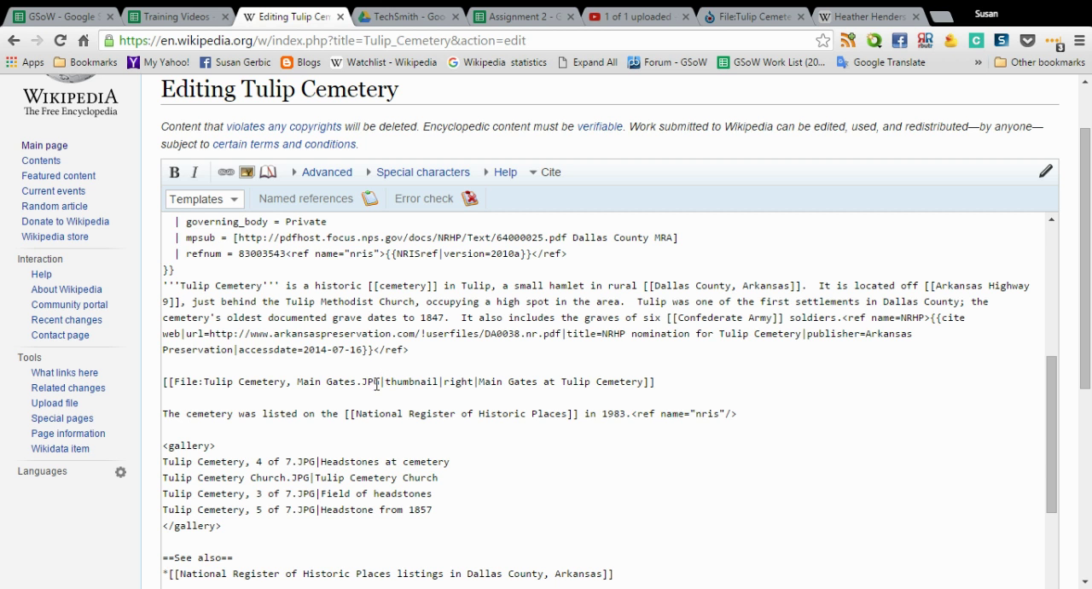
{"action": "left_click_drag", "start_coordinate": [380, 379], "coordinate": [389, 384]}
{"action": "left_click", "coordinate": [399, 396]}
{"action": "left_click", "coordinate": [482, 381]}
{"action": "left_click_drag", "start_coordinate": [479, 382], "coordinate": [641, 389]}
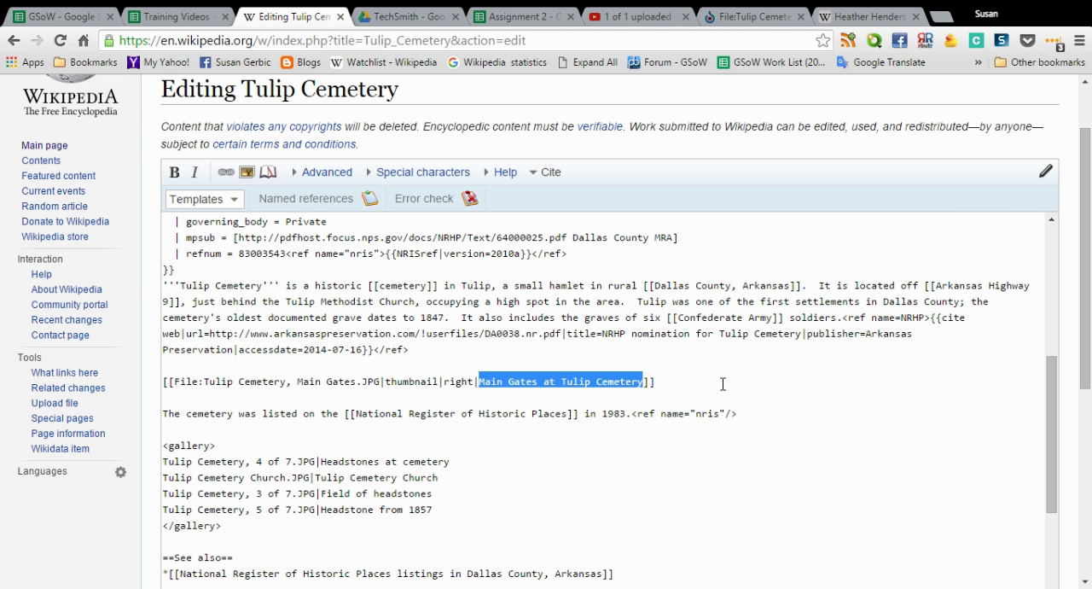
Preview the article and check where the right-aligned main gates image sits relative to the infobox and text
{"action": "left_click", "coordinate": [697, 383]}
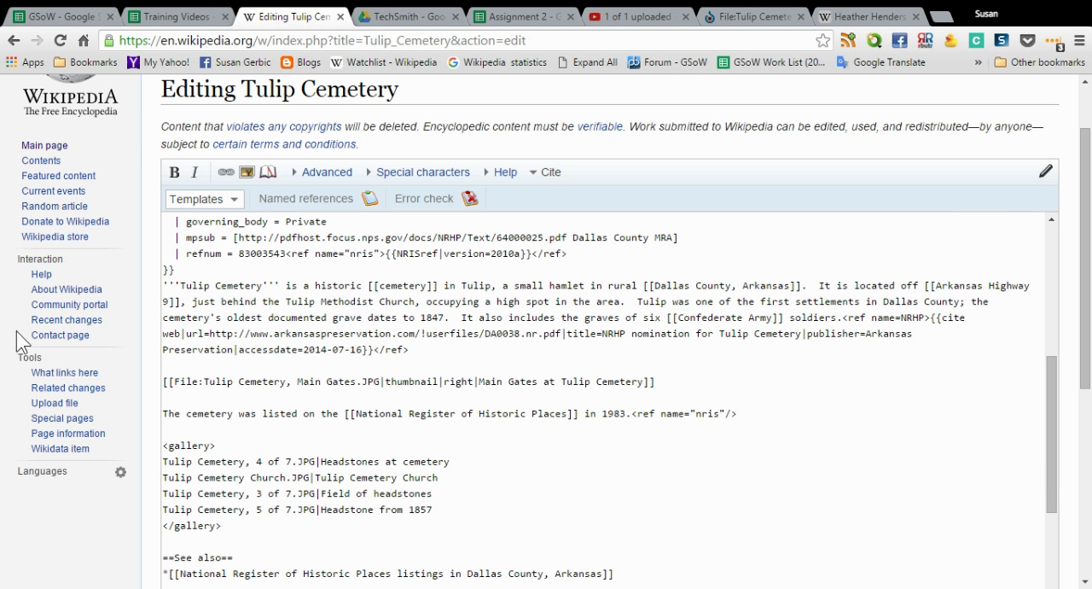
{"action": "scroll", "coordinate": [128, 342], "scroll_direction": "down", "scroll_amount": 3}
{"action": "left_click", "coordinate": [254, 536]}
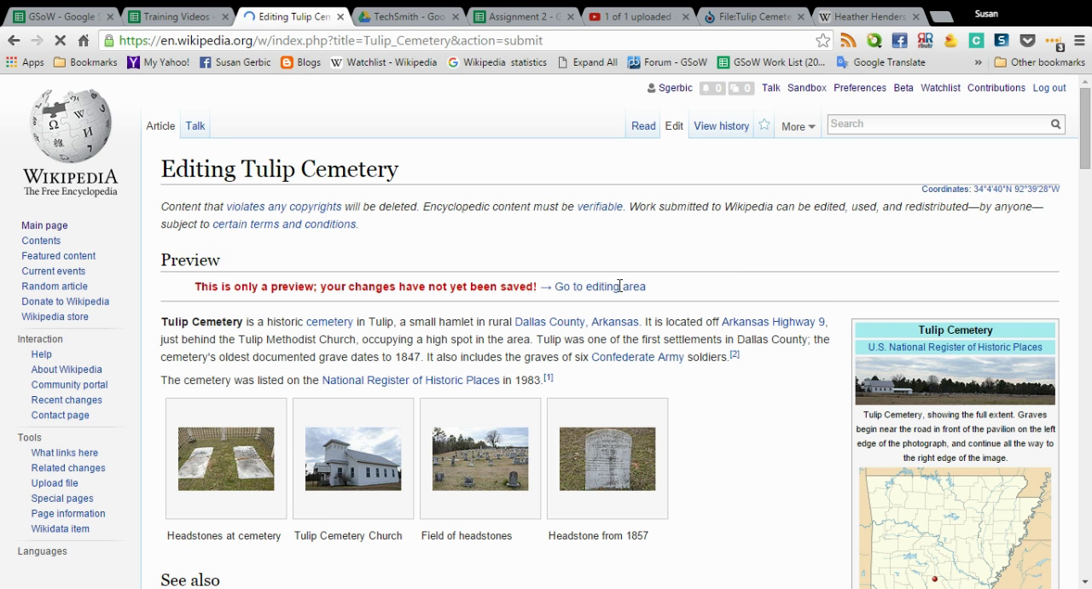
{"action": "scroll", "coordinate": [620, 290], "scroll_direction": "down", "scroll_amount": 4}
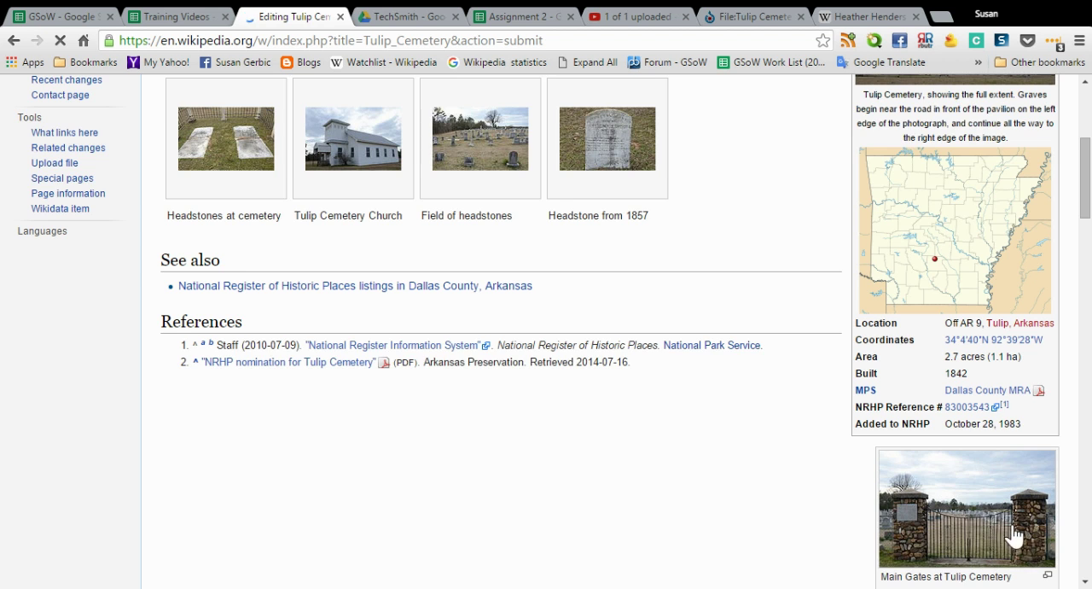
{"action": "scroll", "coordinate": [756, 446], "scroll_direction": "down", "scroll_amount": 2}
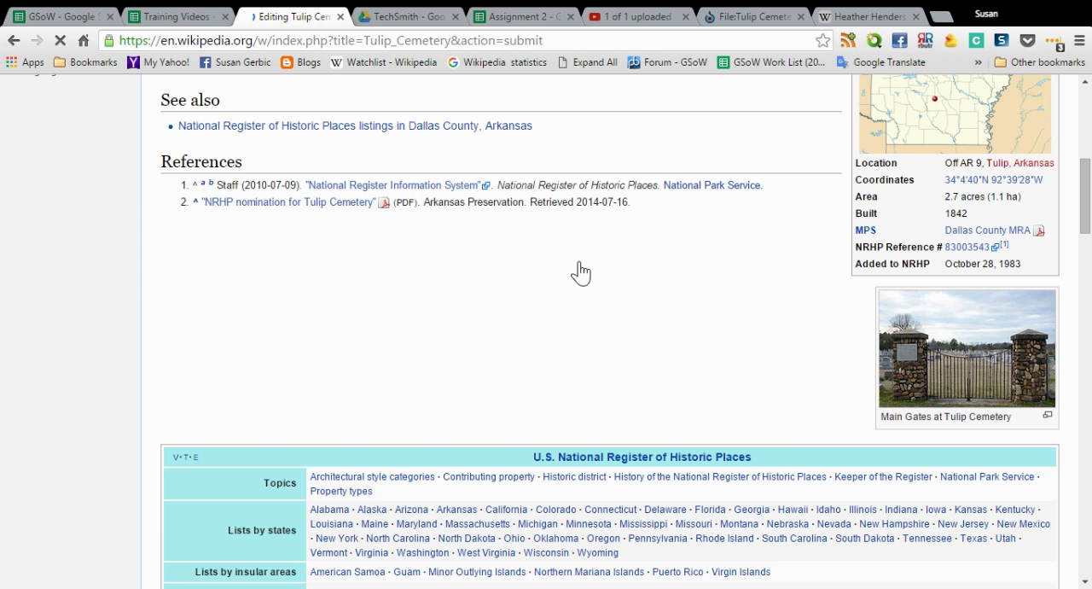
{"action": "scroll", "coordinate": [617, 256], "scroll_direction": "up", "scroll_amount": 3}
{"action": "scroll", "coordinate": [614, 254], "scroll_direction": "down", "scroll_amount": 2}
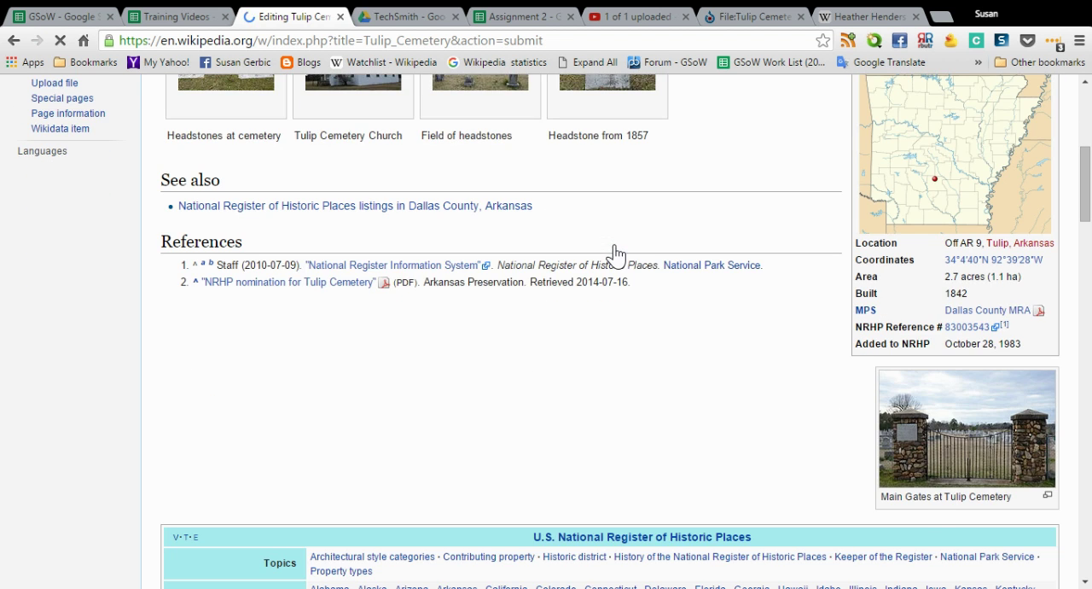
{"action": "scroll", "coordinate": [998, 465], "scroll_direction": "down", "scroll_amount": 1}
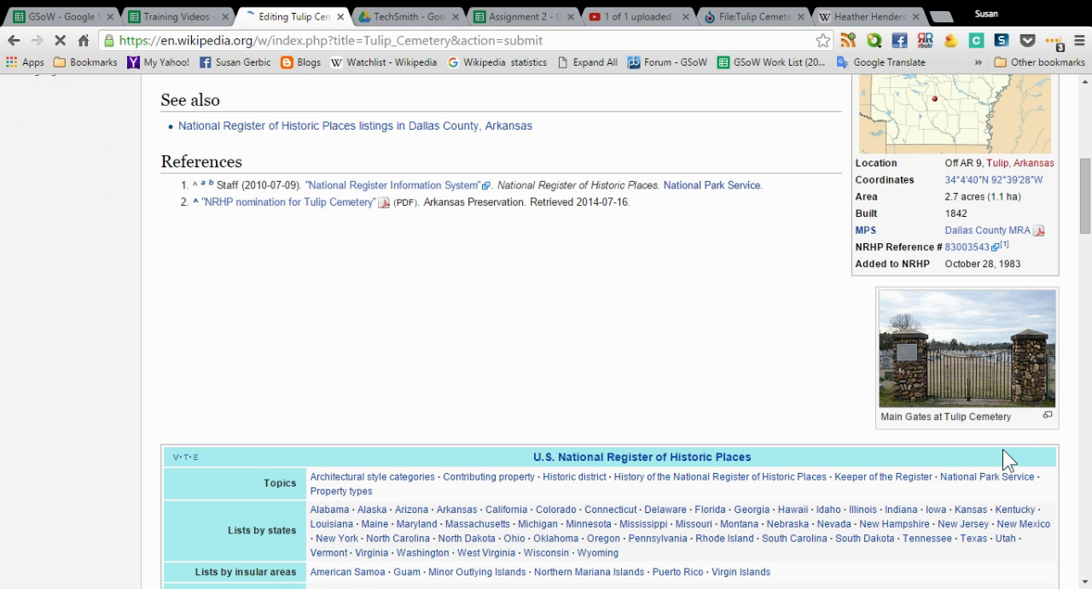
Change the main gates image's alignment from right to center in its markup in the article source
{"action": "scroll", "coordinate": [341, 413], "scroll_direction": "down", "scroll_amount": 1}
{"action": "scroll", "coordinate": [175, 406], "scroll_direction": "down", "scroll_amount": 5}
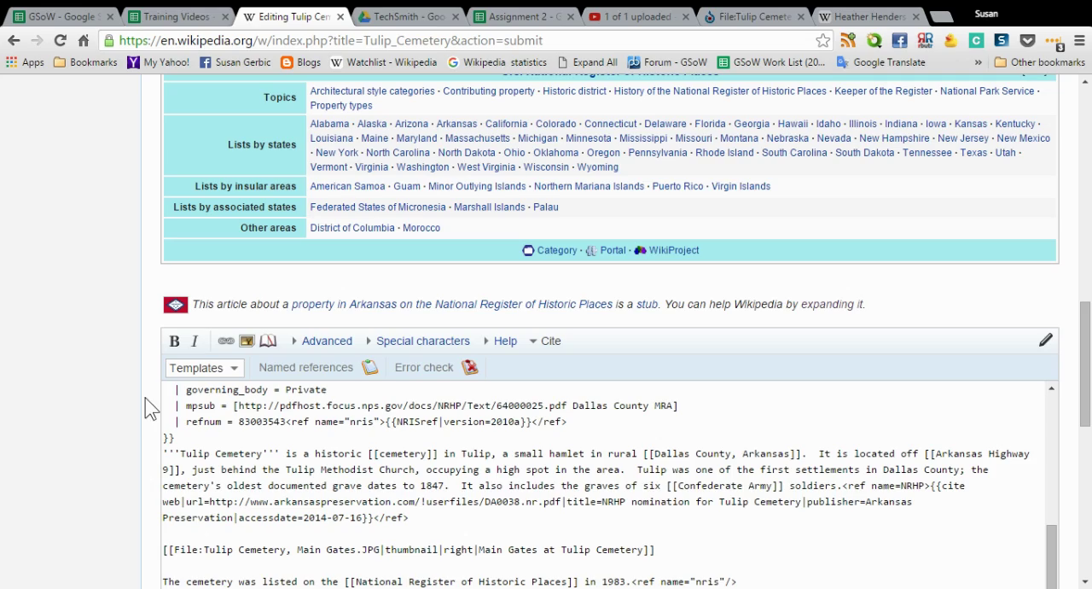
{"action": "scroll", "coordinate": [149, 403], "scroll_direction": "down", "scroll_amount": 3}
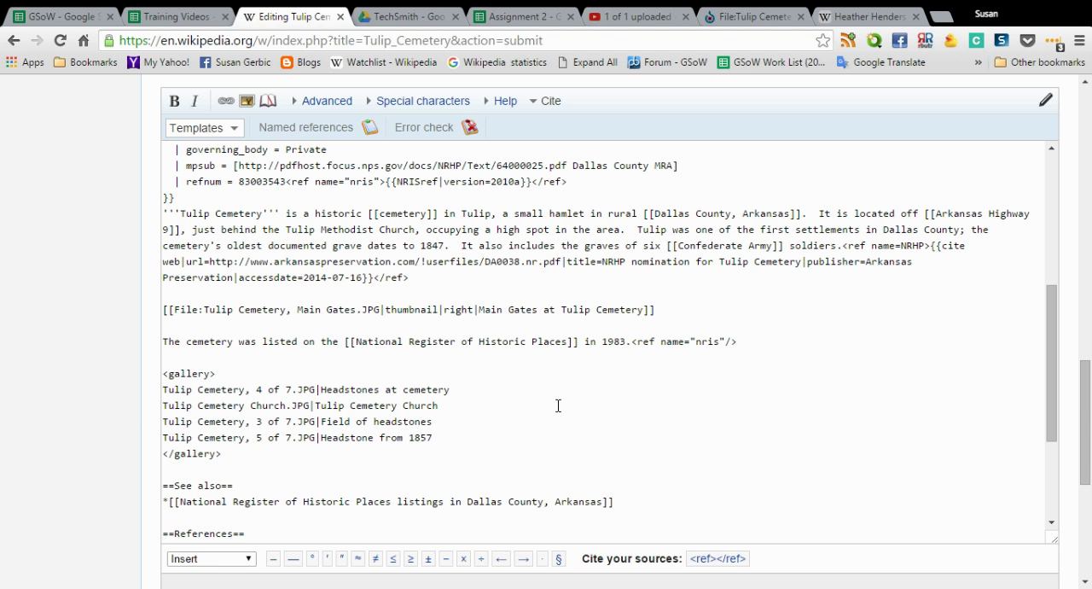
{"action": "left_click", "coordinate": [474, 308]}
{"action": "key", "text": "BackSpace"}
{"action": "key", "text": "BackSpace"}
{"action": "key", "text": "BackSpace"}
{"action": "key", "text": "BackSpace"}
{"action": "key", "text": "BackSpace"}
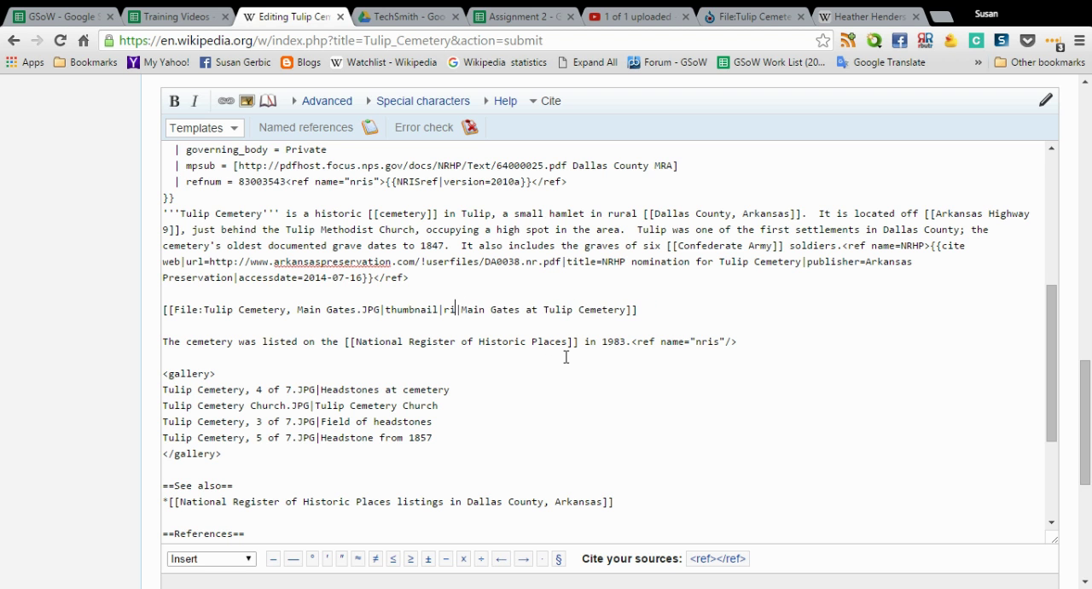
{"action": "type", "text": "center"}
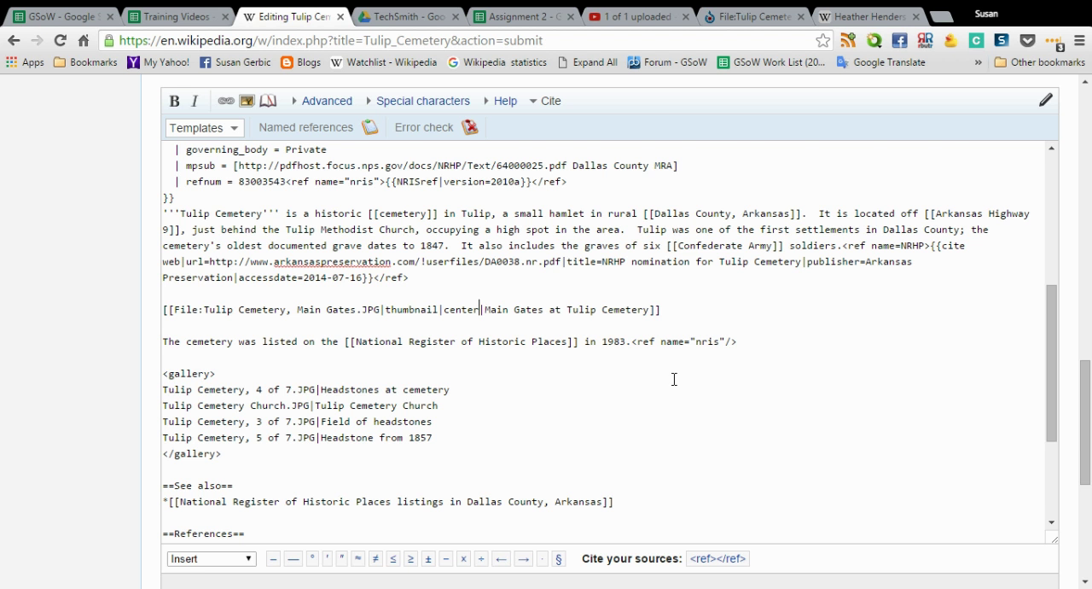
Preview the article with the main gates image centered
{"action": "scroll", "coordinate": [794, 358], "scroll_direction": "down", "scroll_amount": 3}
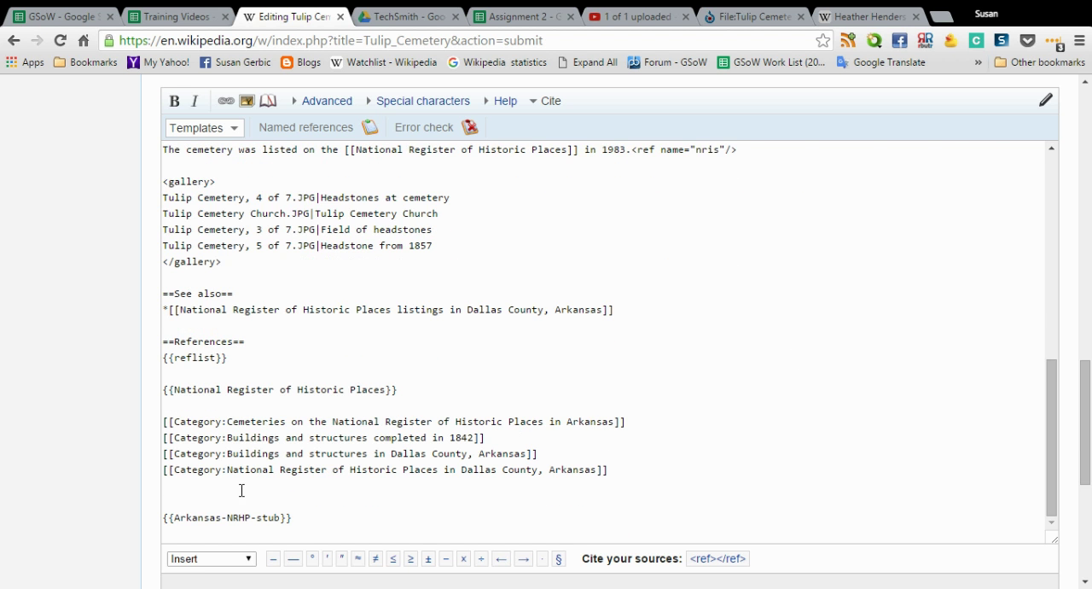
{"action": "scroll", "coordinate": [61, 490], "scroll_direction": "down", "scroll_amount": 2}
{"action": "left_click", "coordinate": [288, 545]}
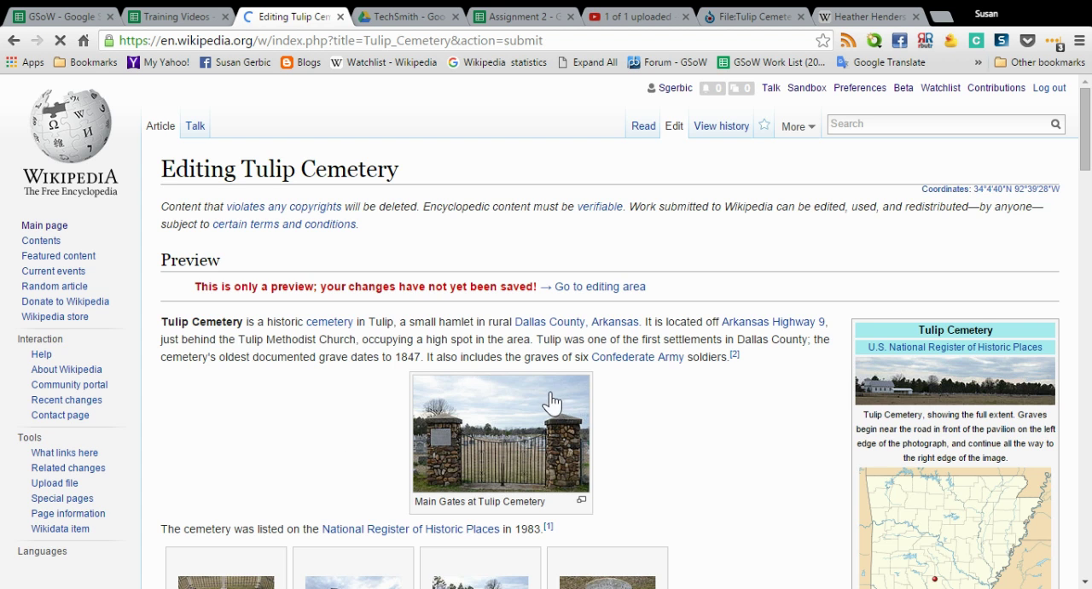
Replace the center alignment with left in the main gates image's markup
{"action": "scroll", "coordinate": [553, 402], "scroll_direction": "down", "scroll_amount": 9}
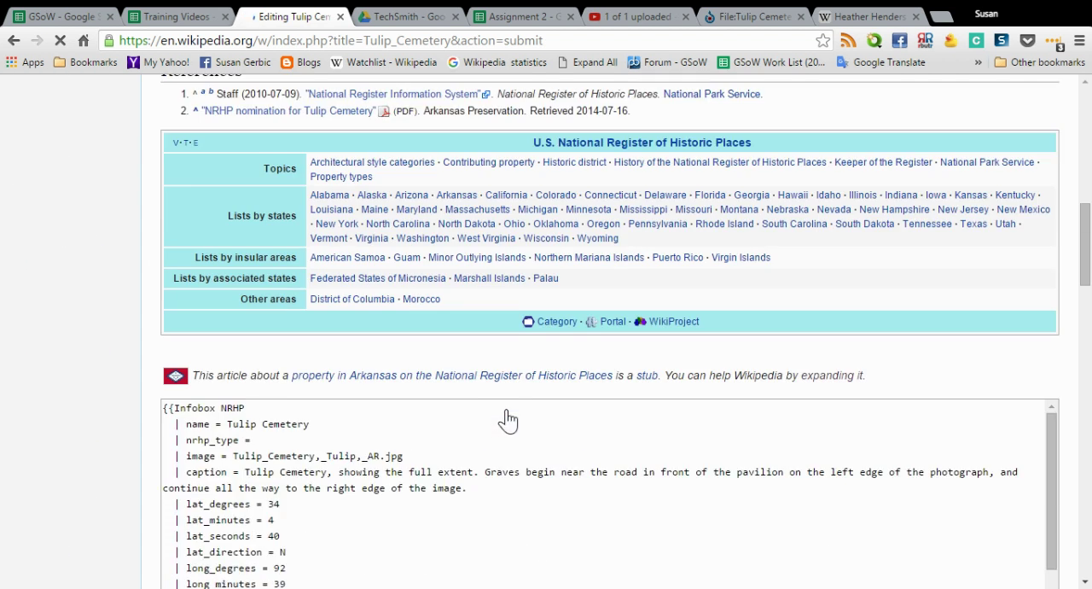
{"action": "scroll", "coordinate": [507, 420], "scroll_direction": "down", "scroll_amount": 10}
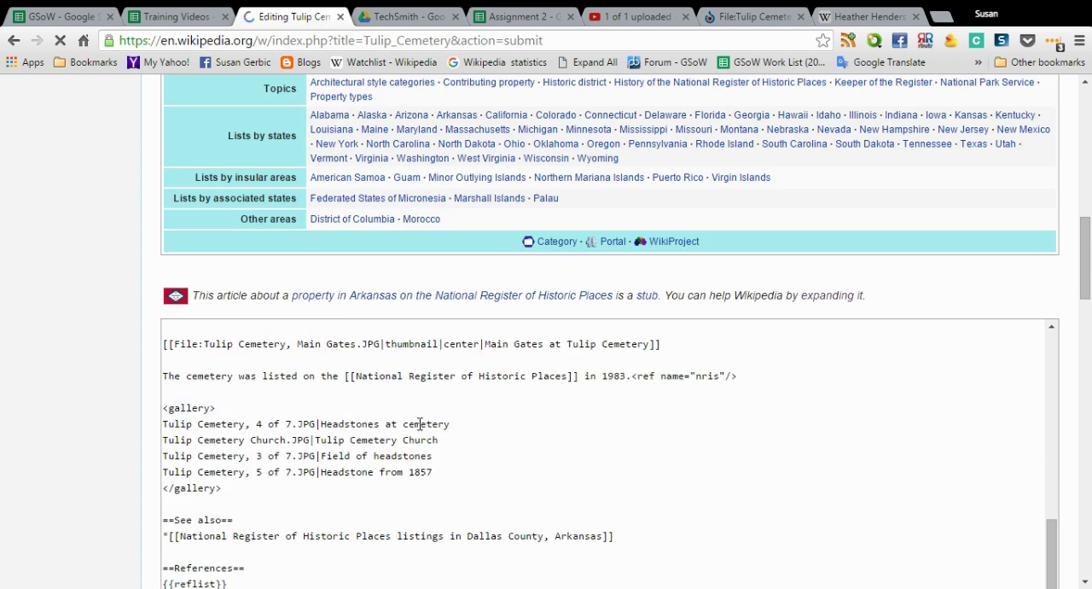
{"action": "left_click", "coordinate": [480, 344]}
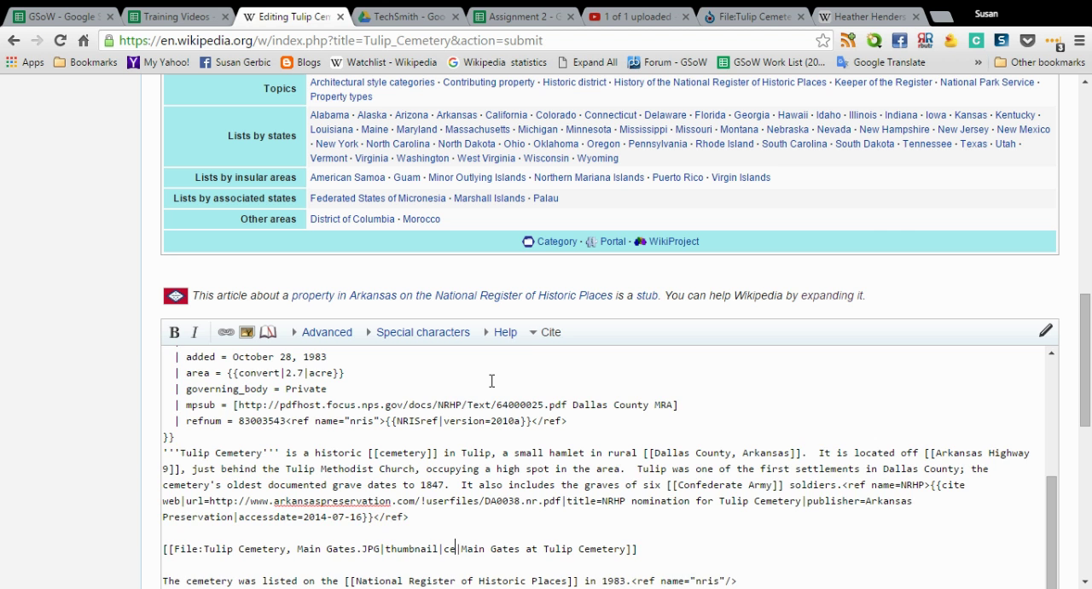
{"action": "key", "text": "BackSpace"}
{"action": "key", "text": "BackSpace"}
{"action": "key", "text": "BackSpace"}
{"action": "key", "text": "BackSpace"}
{"action": "key", "text": "BackSpace"}
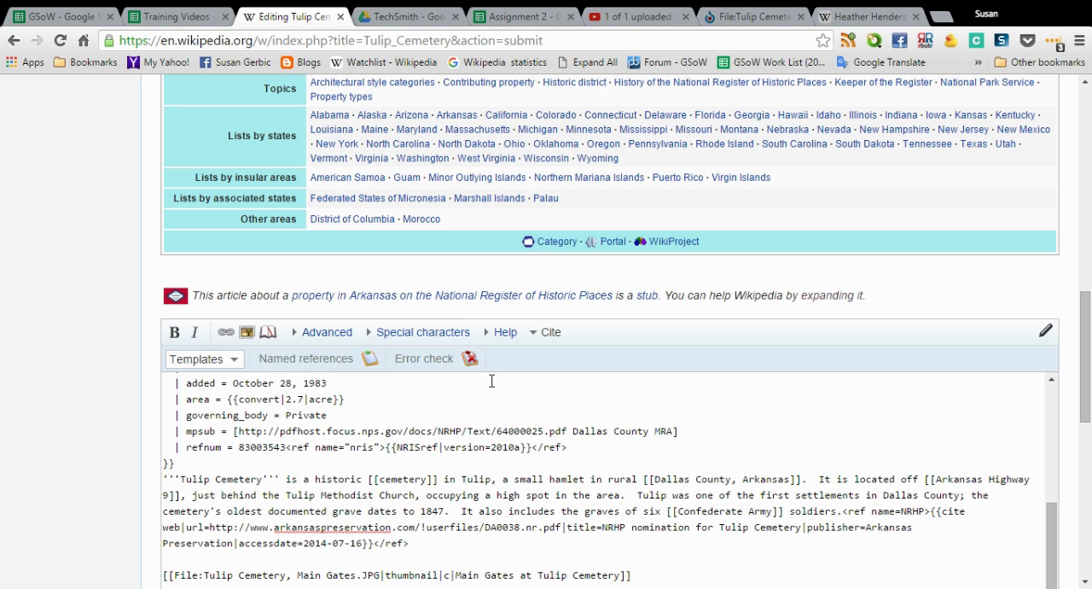
{"action": "scroll", "coordinate": [491, 380], "scroll_direction": "down", "scroll_amount": 2}
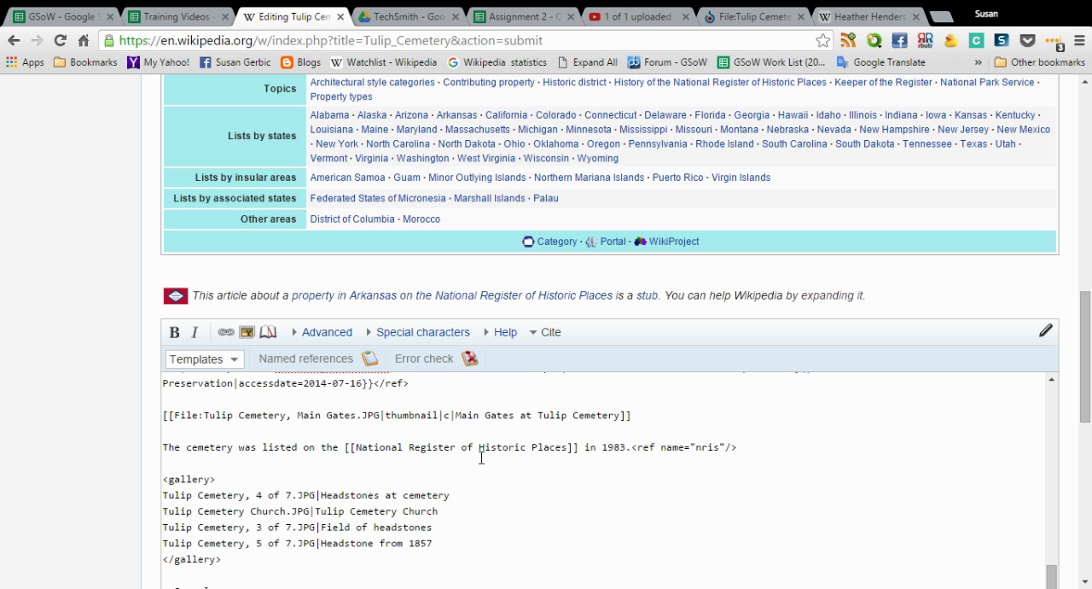
{"action": "key", "text": "BackSpace"}
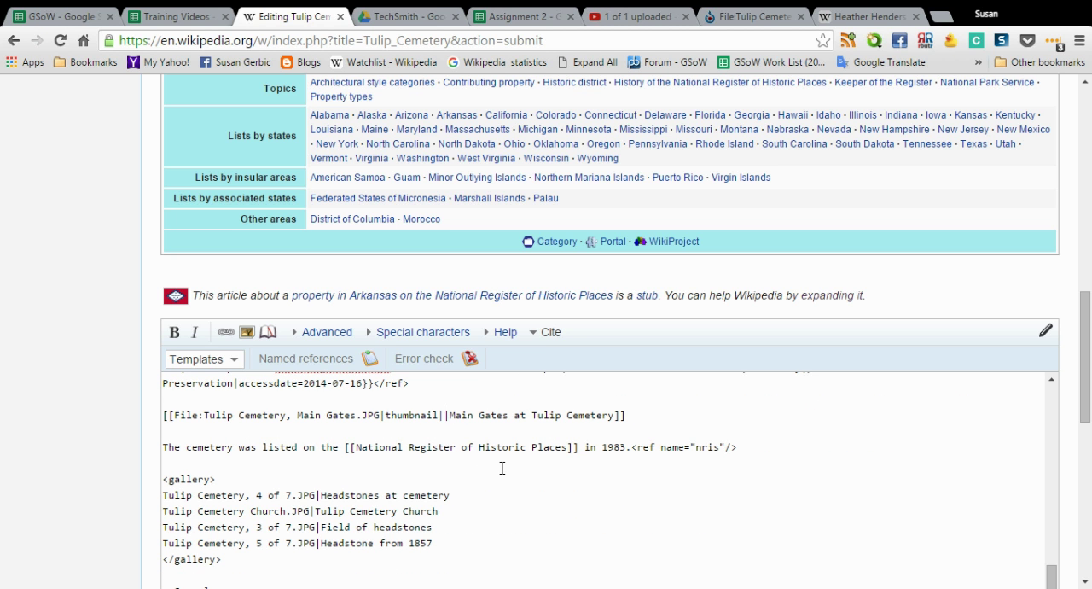
{"action": "type", "text": "left|"}
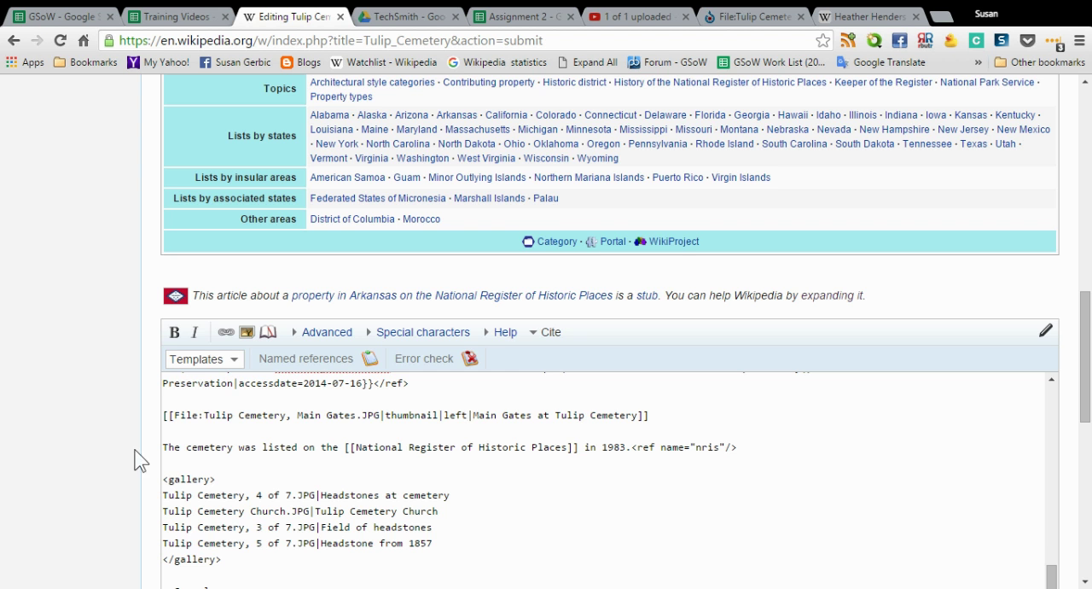
Preview the article with the main gates image aligned left and check how the gallery flows around it
{"action": "scroll", "coordinate": [111, 453], "scroll_direction": "down", "scroll_amount": 3}
{"action": "scroll", "coordinate": [171, 486], "scroll_direction": "down", "scroll_amount": 3}
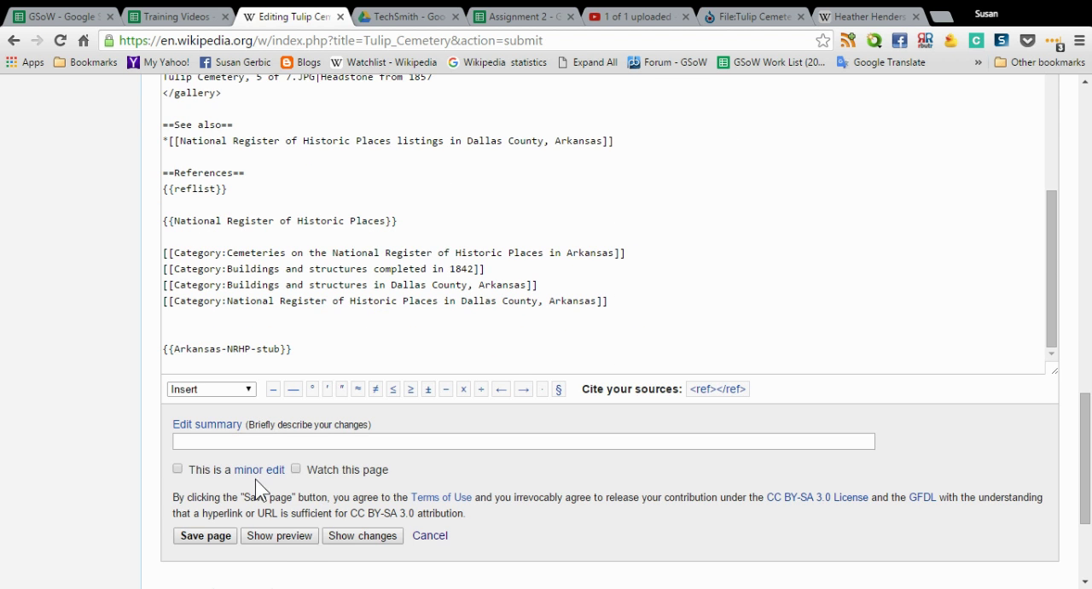
{"action": "left_click", "coordinate": [305, 535]}
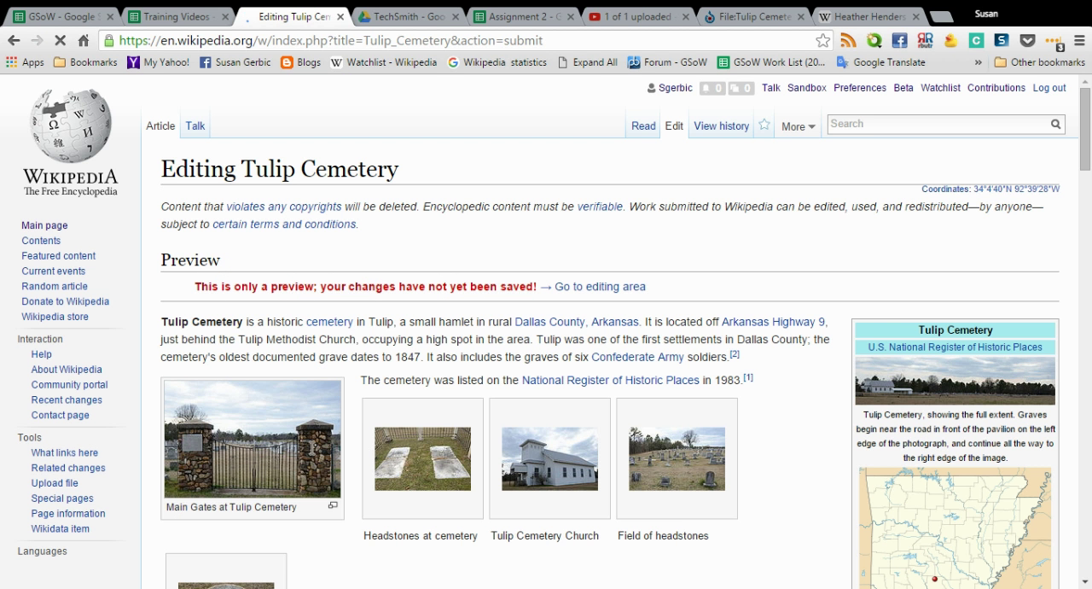
{"action": "scroll", "coordinate": [761, 419], "scroll_direction": "down", "scroll_amount": 2}
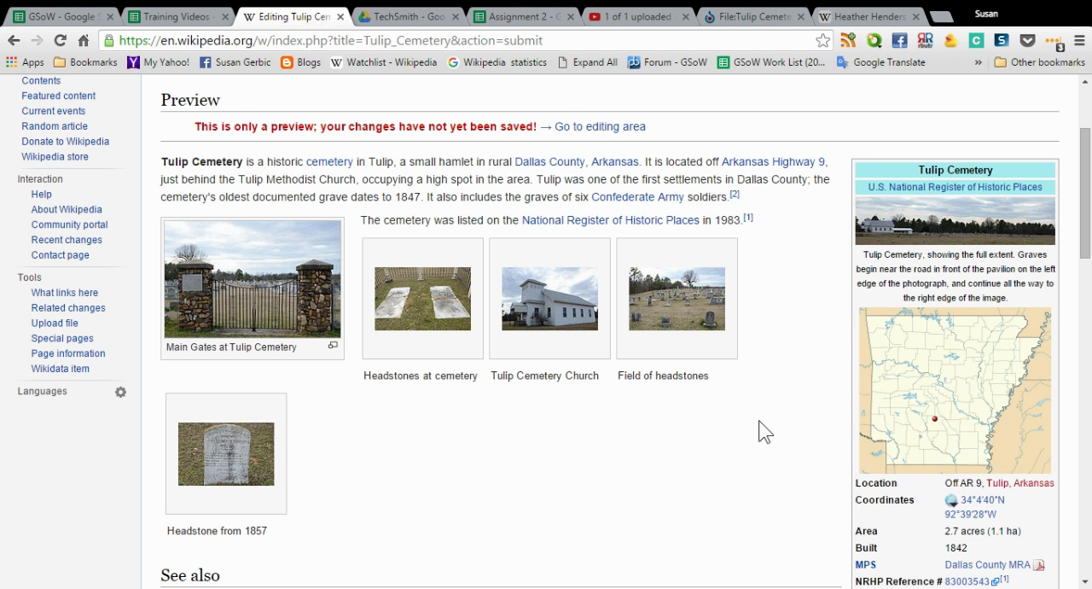
Set the main gates image's alignment back to right in its markup
{"action": "scroll", "coordinate": [759, 424], "scroll_direction": "down", "scroll_amount": 6}
{"action": "scroll", "coordinate": [672, 383], "scroll_direction": "down", "scroll_amount": 5}
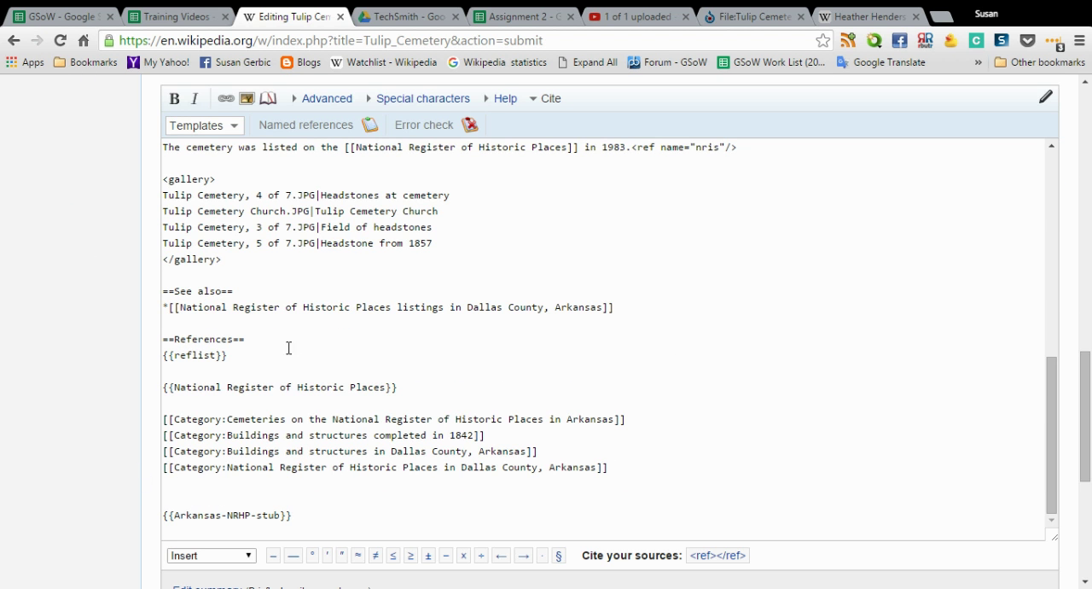
{"action": "scroll", "coordinate": [305, 345], "scroll_direction": "down", "scroll_amount": 1}
{"action": "scroll", "coordinate": [305, 345], "scroll_direction": "down", "scroll_amount": 1}
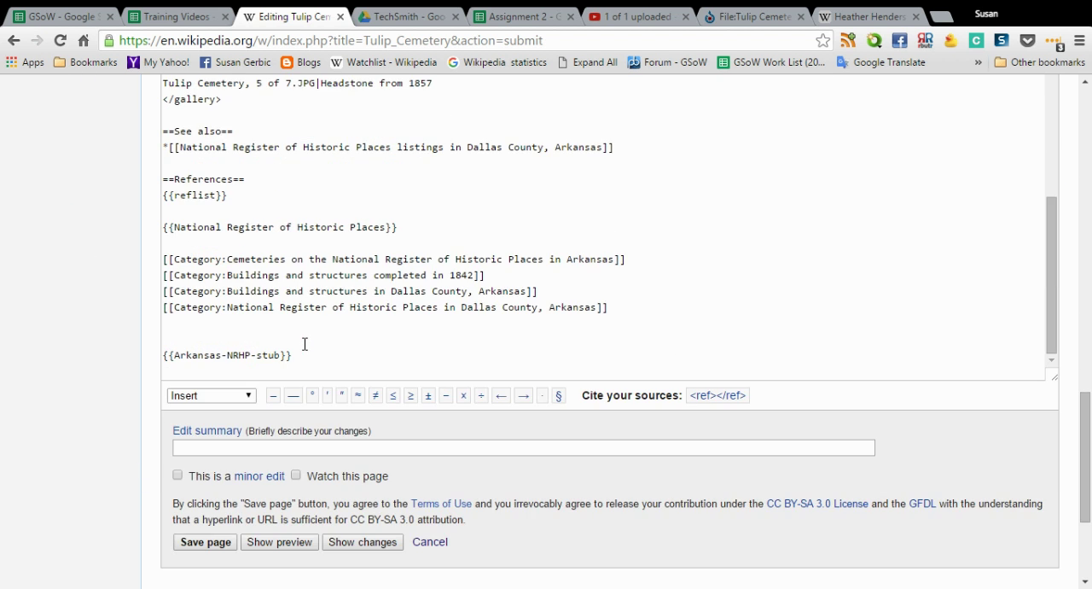
{"action": "scroll", "coordinate": [304, 344], "scroll_direction": "up", "scroll_amount": 2}
{"action": "scroll", "coordinate": [313, 329], "scroll_direction": "up", "scroll_amount": 1}
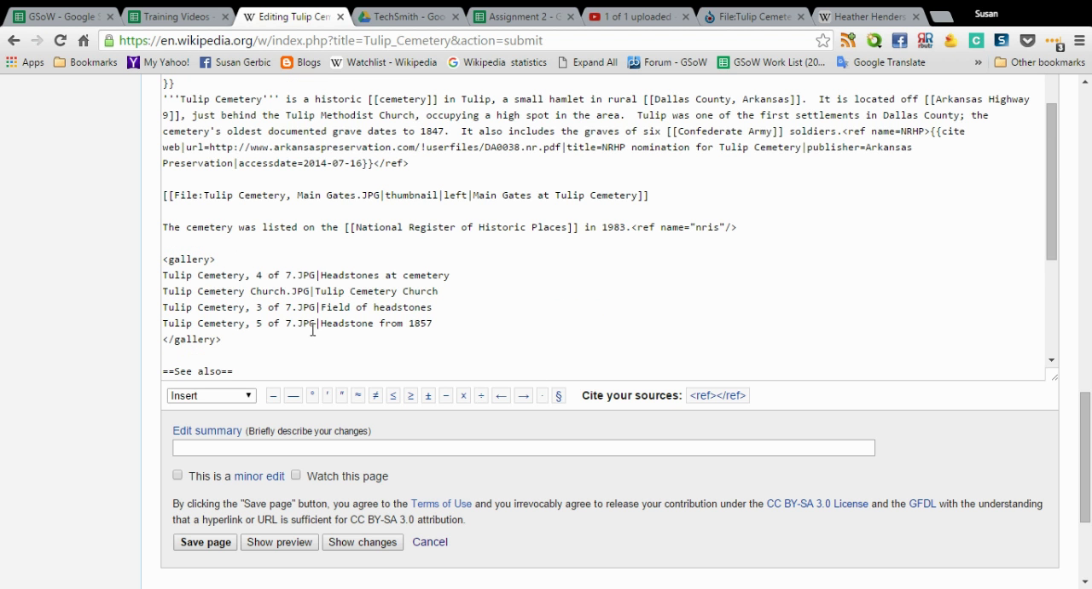
{"action": "left_click", "coordinate": [470, 195]}
{"action": "key", "text": "BackSpace"}
{"action": "key", "text": "BackSpace"}
{"action": "type", "text": "right"}
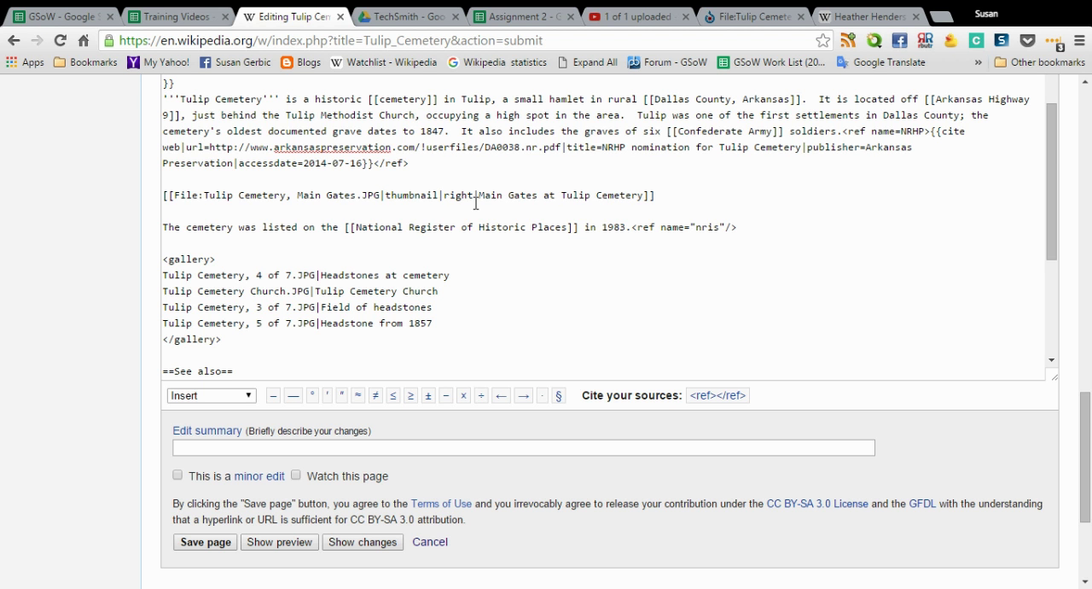
Preview the article again and check the main gates image's placement below the infobox and the gallery layout
{"action": "scroll", "coordinate": [100, 344], "scroll_direction": "down", "scroll_amount": 3}
{"action": "left_click", "coordinate": [259, 333]}
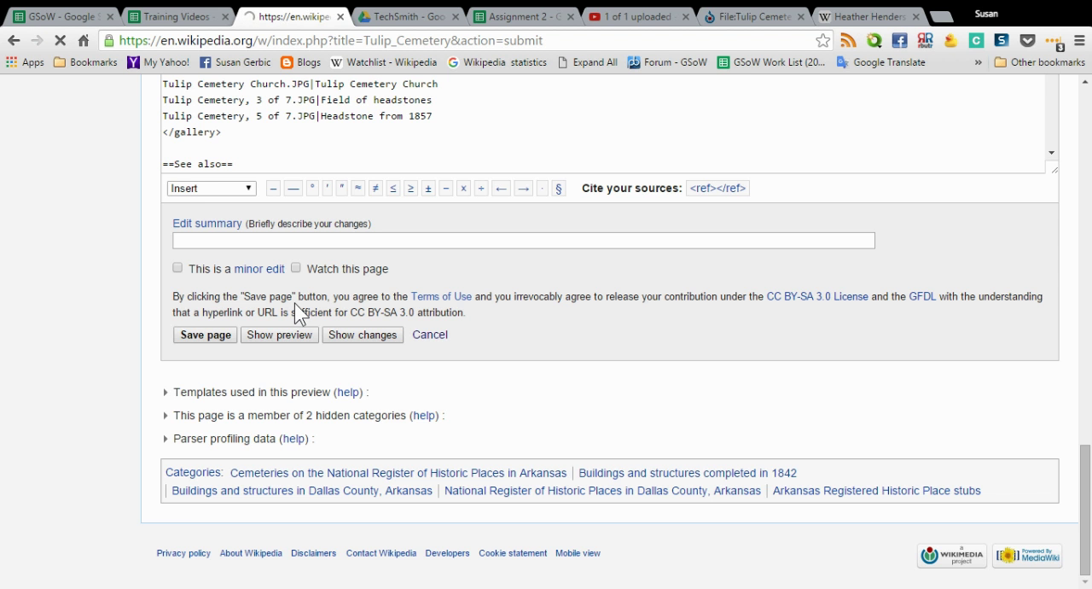
{"action": "scroll", "coordinate": [294, 311], "scroll_direction": "down", "scroll_amount": 6}
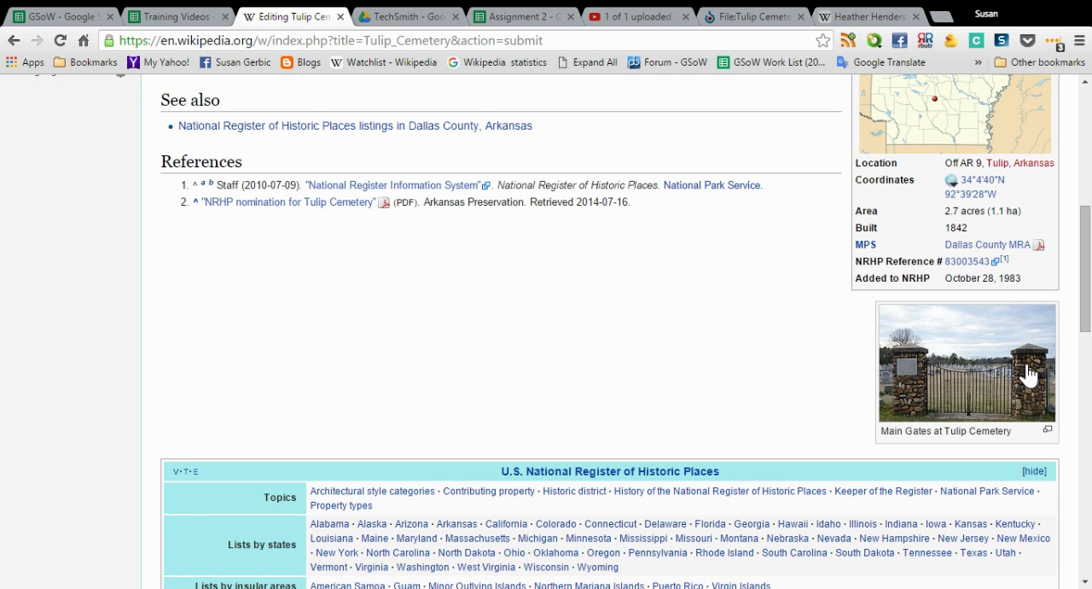
{"action": "scroll", "coordinate": [817, 388], "scroll_direction": "up", "scroll_amount": 2}
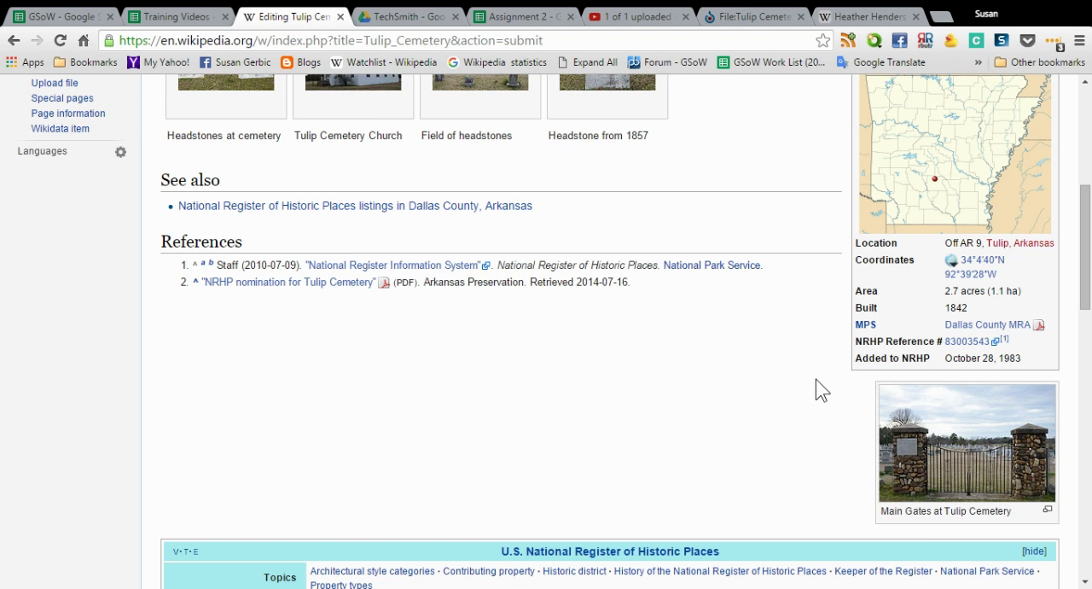
{"action": "scroll", "coordinate": [821, 390], "scroll_direction": "up", "scroll_amount": 2}
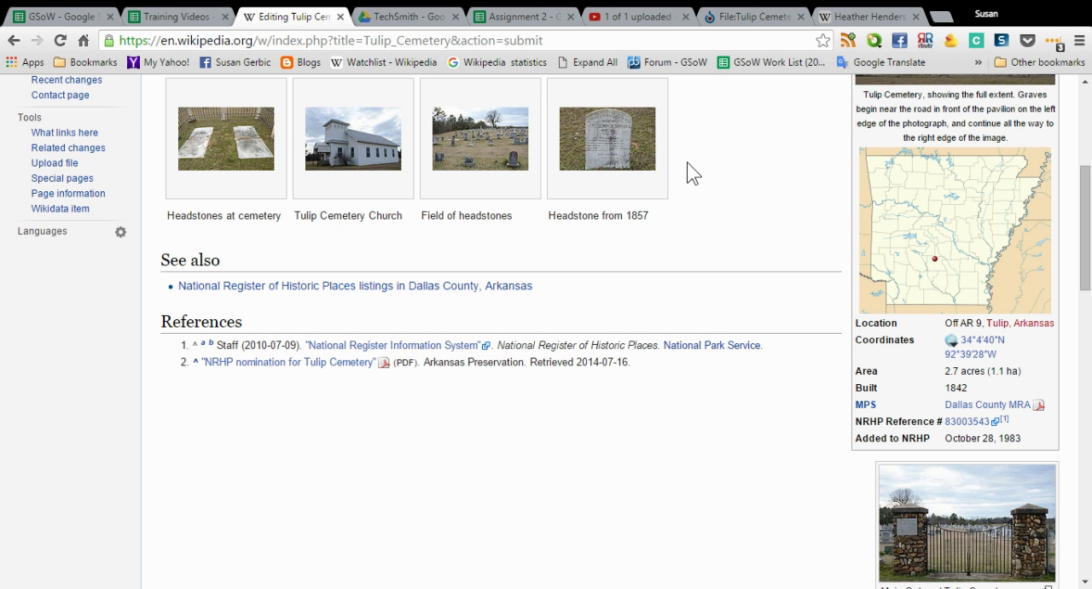
{"action": "scroll", "coordinate": [693, 172], "scroll_direction": "up", "scroll_amount": 4}
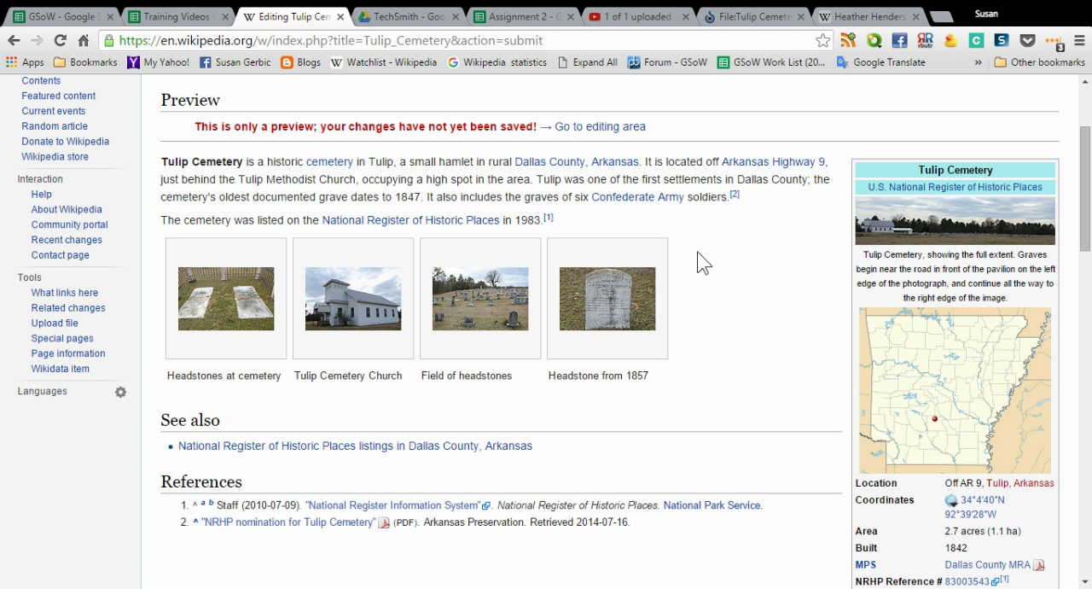
Highlight the file name Tulip_Cemetery,_Tulip,_AR.jpg in the infobox's image parameter in the article source
{"action": "scroll", "coordinate": [700, 250], "scroll_direction": "down", "scroll_amount": 2}
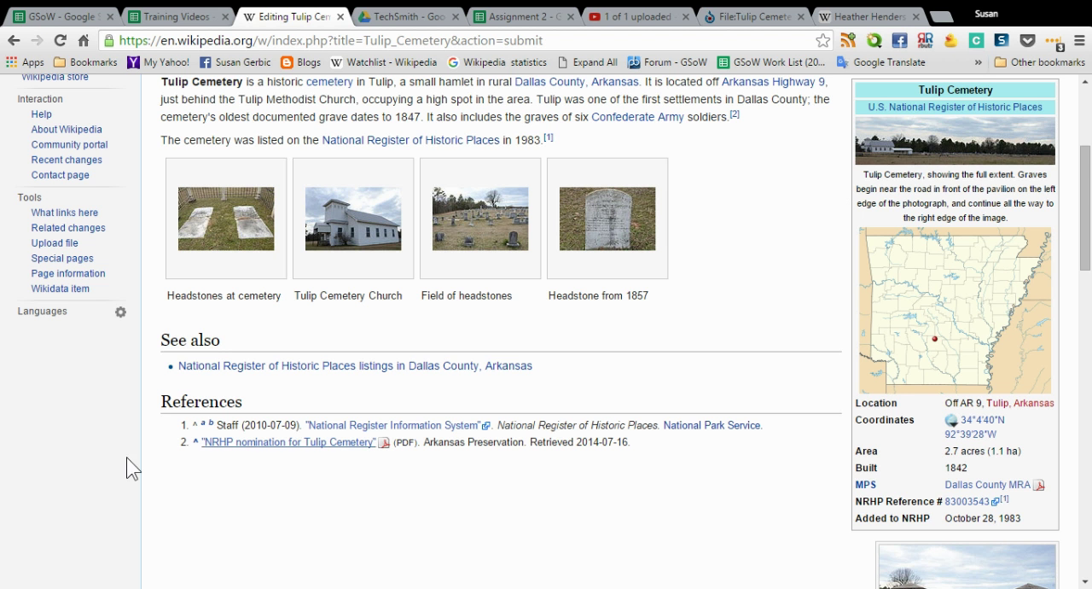
{"action": "scroll", "coordinate": [101, 459], "scroll_direction": "down", "scroll_amount": 10}
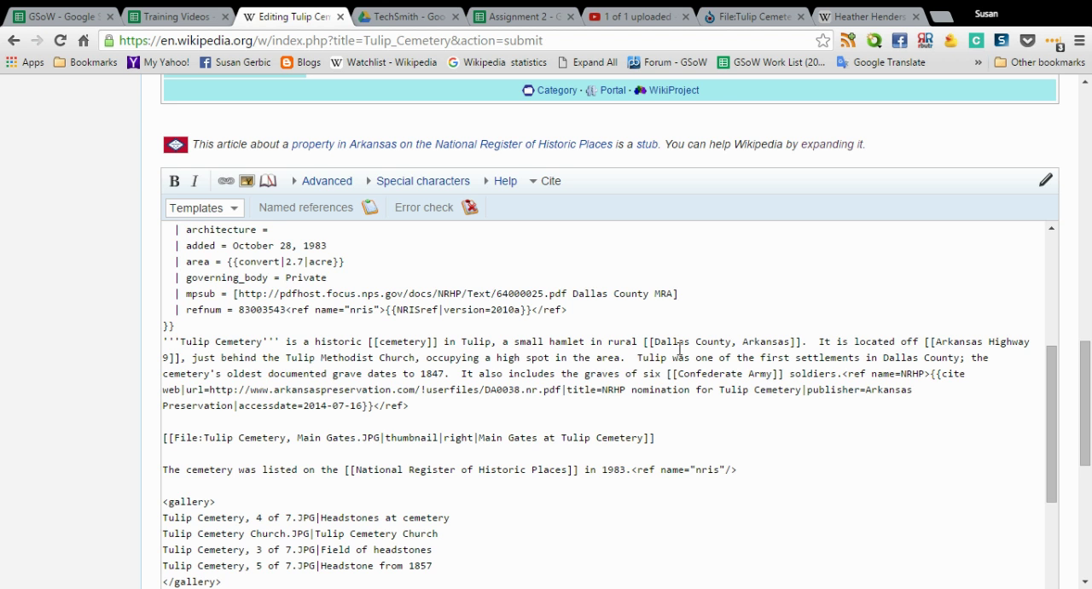
{"action": "scroll", "coordinate": [837, 414], "scroll_direction": "up", "scroll_amount": 3}
{"action": "scroll", "coordinate": [835, 413], "scroll_direction": "up", "scroll_amount": 1}
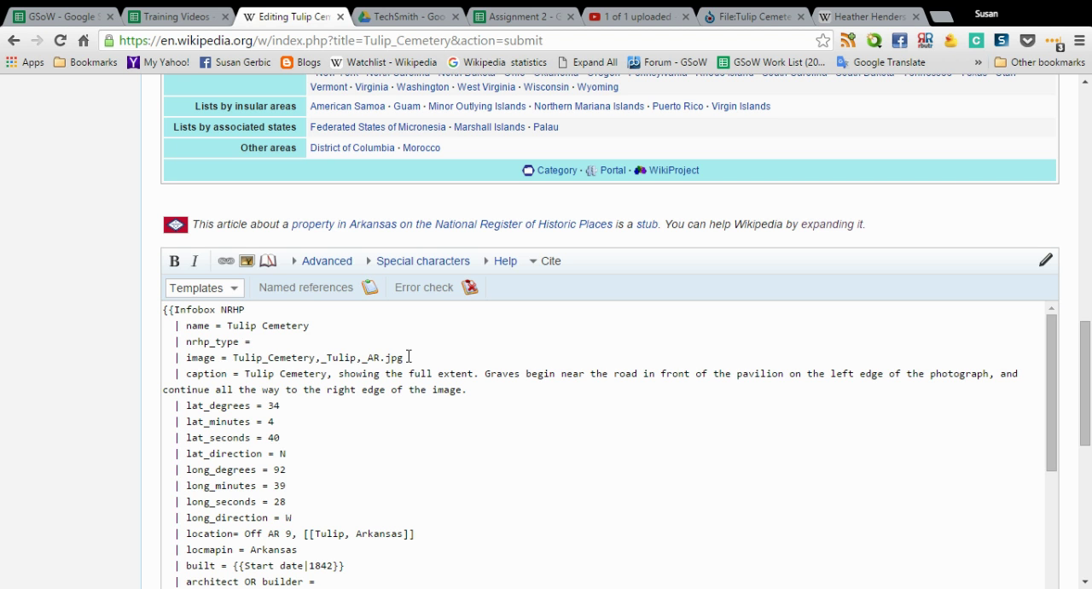
{"action": "left_click_drag", "start_coordinate": [404, 357], "coordinate": [233, 357]}
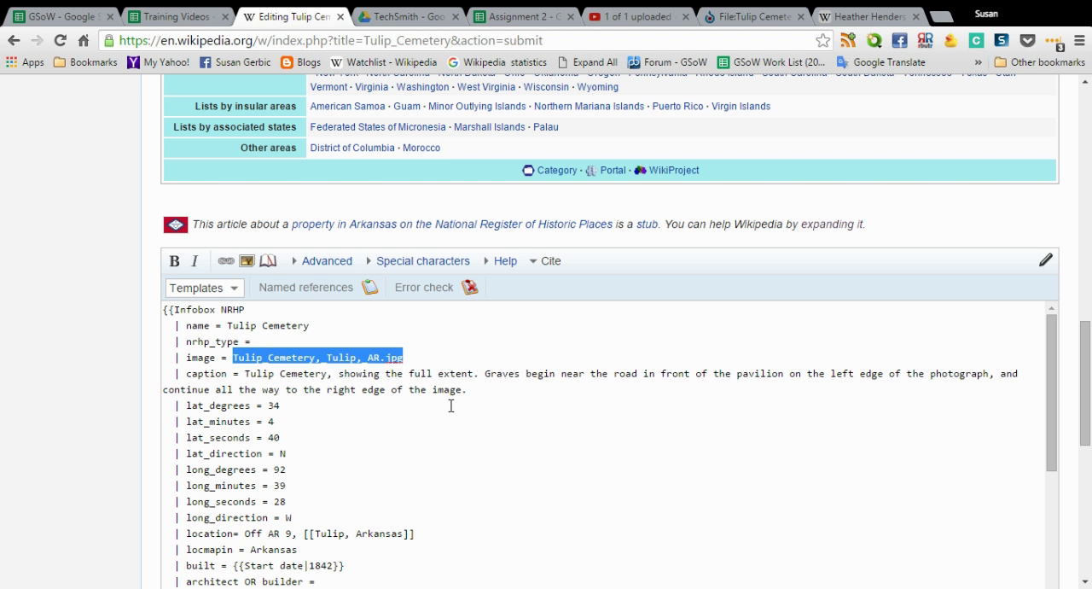
Check the infobox panorama in the preview, and delete its file name from the infobox's image parameter in the article source
{"action": "scroll", "coordinate": [621, 223], "scroll_direction": "up", "scroll_amount": 7}
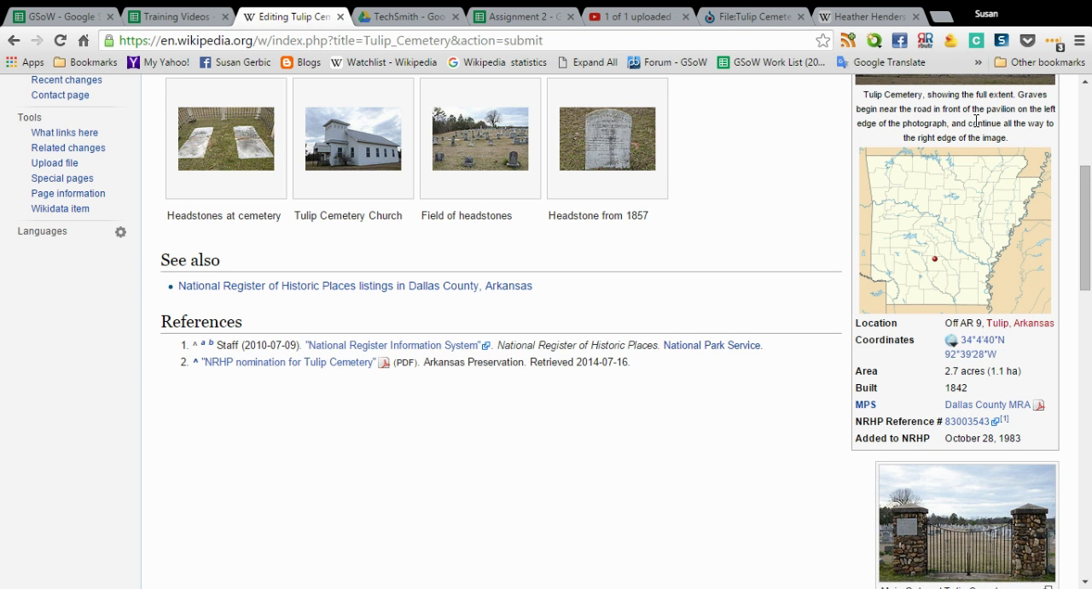
{"action": "scroll", "coordinate": [940, 157], "scroll_direction": "up", "scroll_amount": 2}
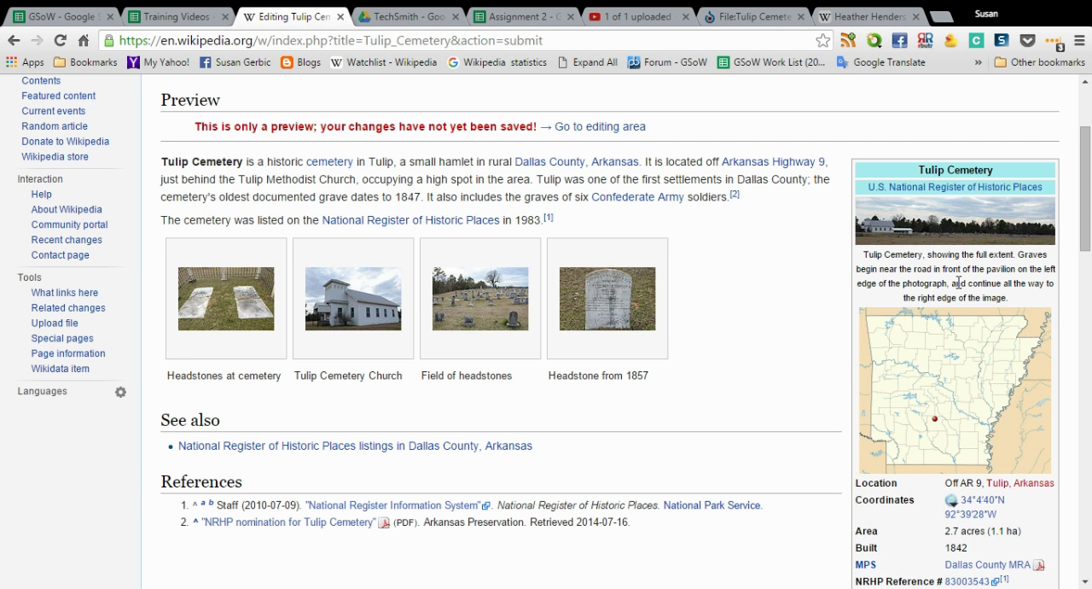
{"action": "scroll", "coordinate": [29, 495], "scroll_direction": "down", "scroll_amount": 4}
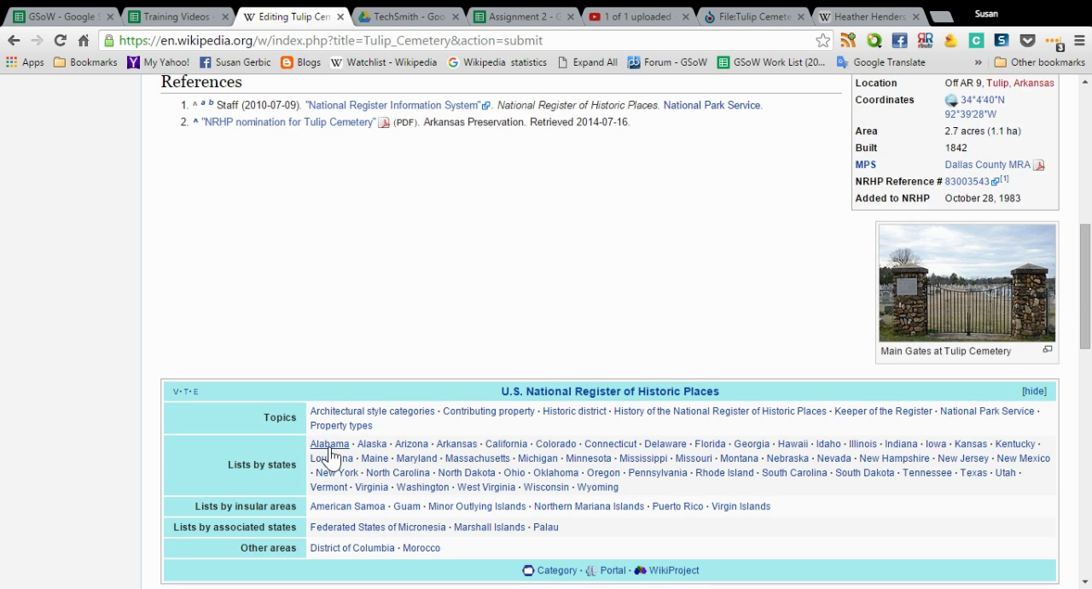
{"action": "scroll", "coordinate": [324, 453], "scroll_direction": "down", "scroll_amount": 4}
{"action": "scroll", "coordinate": [331, 447], "scroll_direction": "down", "scroll_amount": 1}
{"action": "scroll", "coordinate": [468, 450], "scroll_direction": "up", "scroll_amount": 1}
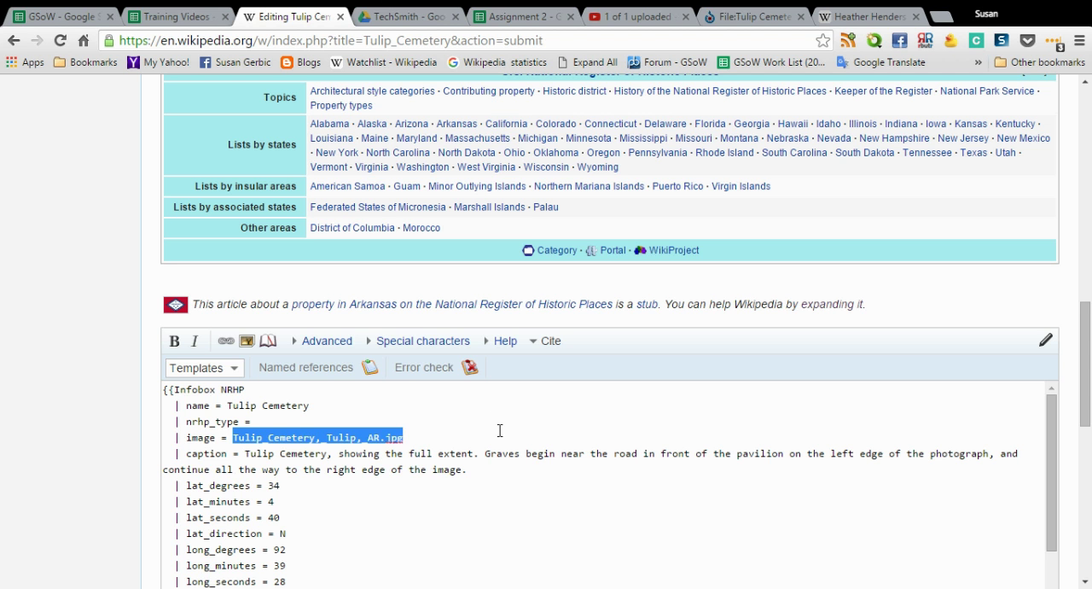
{"action": "key", "text": "Delete"}
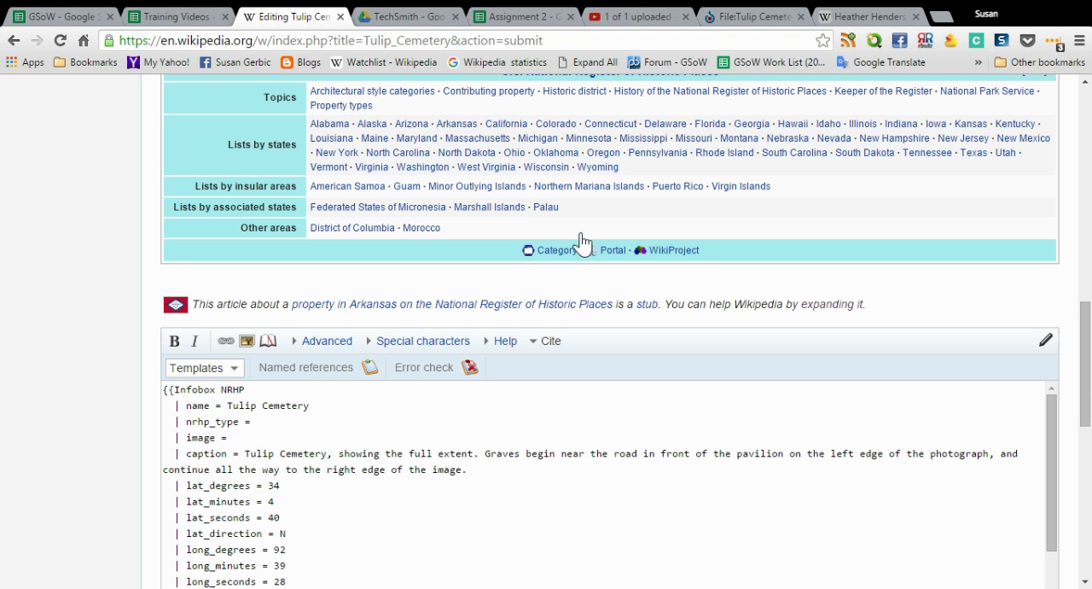
Switch to Wikimedia Commons, return to the Tulip Cemetery search results and open the file page for Tulip Cemetery, 6 of 7.JPG
{"action": "left_click", "coordinate": [733, 20]}
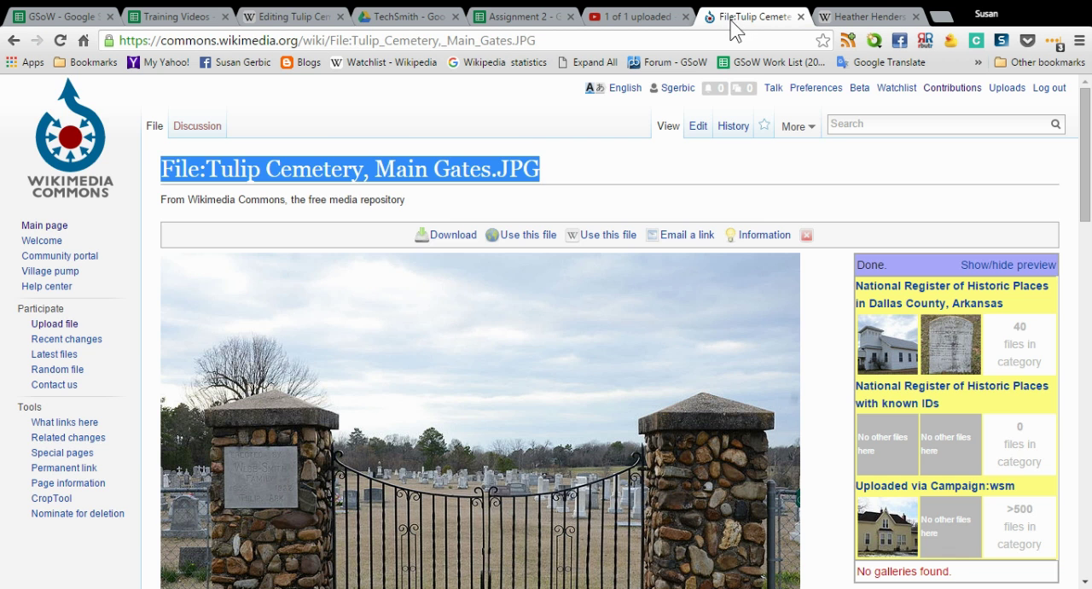
{"action": "left_click", "coordinate": [12, 41]}
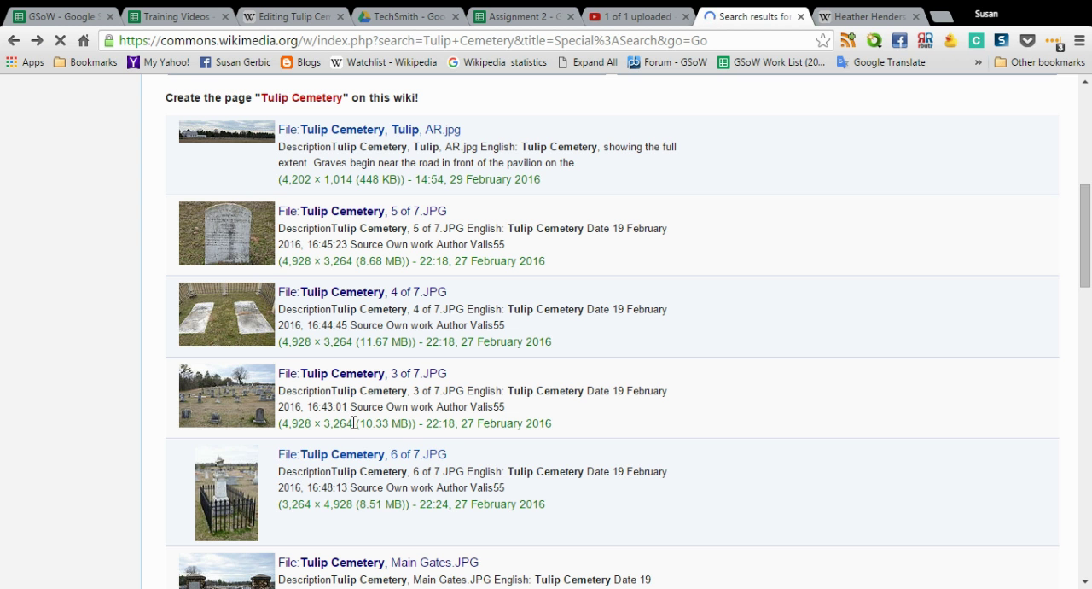
{"action": "scroll", "coordinate": [356, 461], "scroll_direction": "down", "scroll_amount": 1}
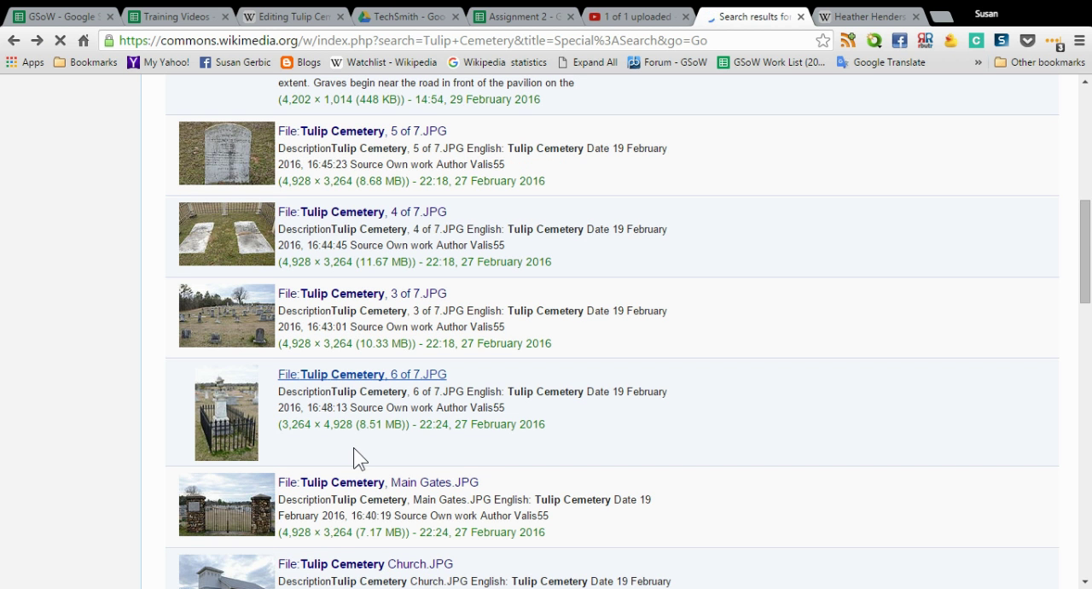
{"action": "scroll", "coordinate": [353, 445], "scroll_direction": "down", "scroll_amount": 4}
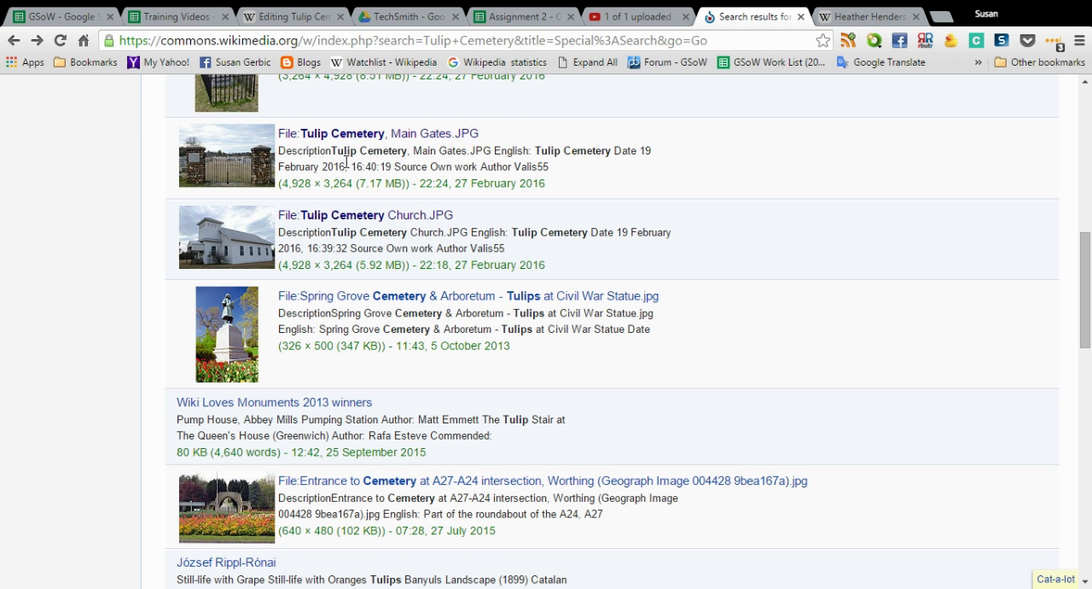
{"action": "scroll", "coordinate": [346, 162], "scroll_direction": "up", "scroll_amount": 1}
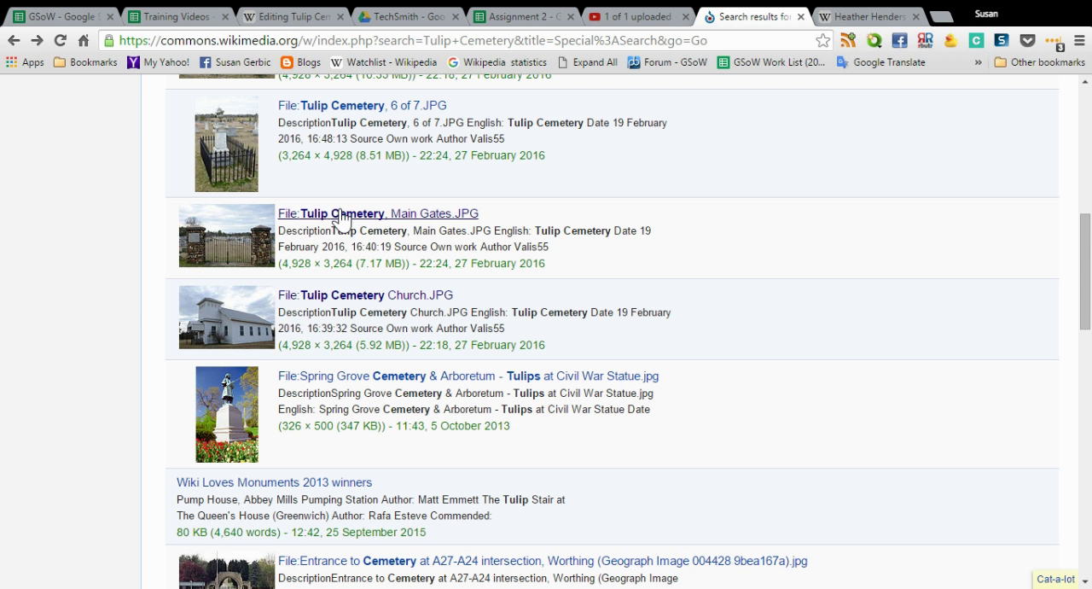
{"action": "left_click", "coordinate": [361, 117]}
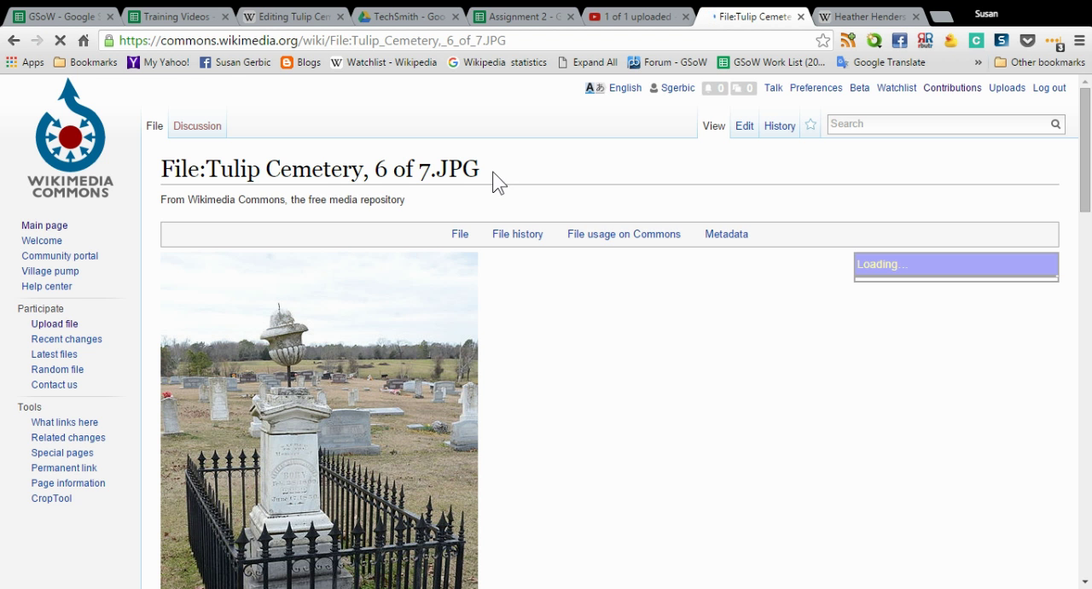
Review the photo's description on its Commons page and copy the file name Tulip Cemetery, 6 of 7.JPG without the File: prefix
{"action": "scroll", "coordinate": [590, 285], "scroll_direction": "down", "scroll_amount": 2}
{"action": "scroll", "coordinate": [563, 308], "scroll_direction": "down", "scroll_amount": 3}
{"action": "scroll", "coordinate": [496, 424], "scroll_direction": "down", "scroll_amount": 1}
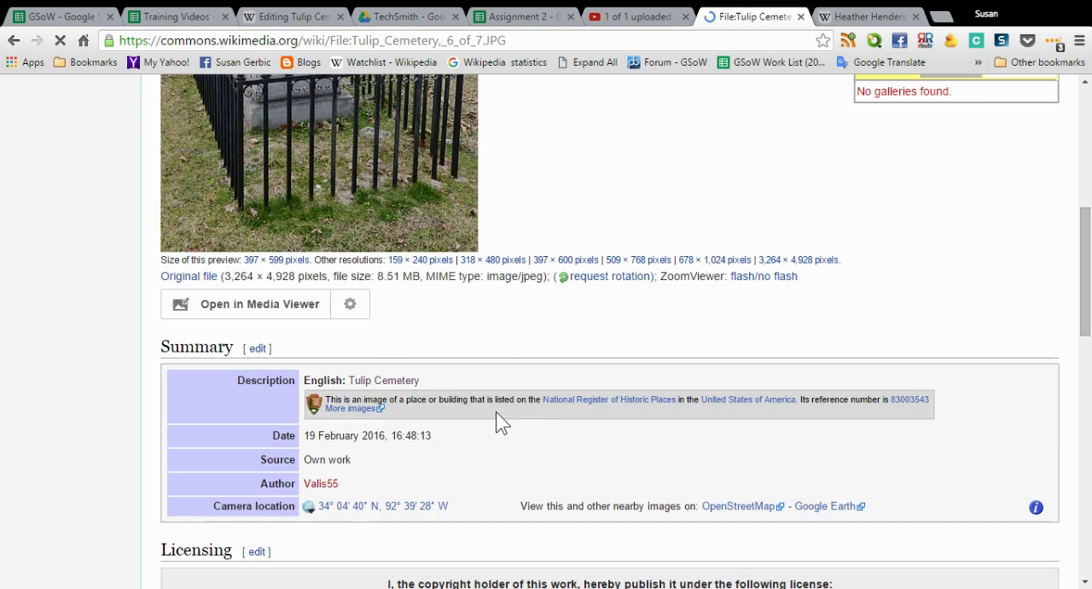
{"action": "scroll", "coordinate": [496, 412], "scroll_direction": "up", "scroll_amount": 2}
{"action": "scroll", "coordinate": [500, 273], "scroll_direction": "up", "scroll_amount": 4}
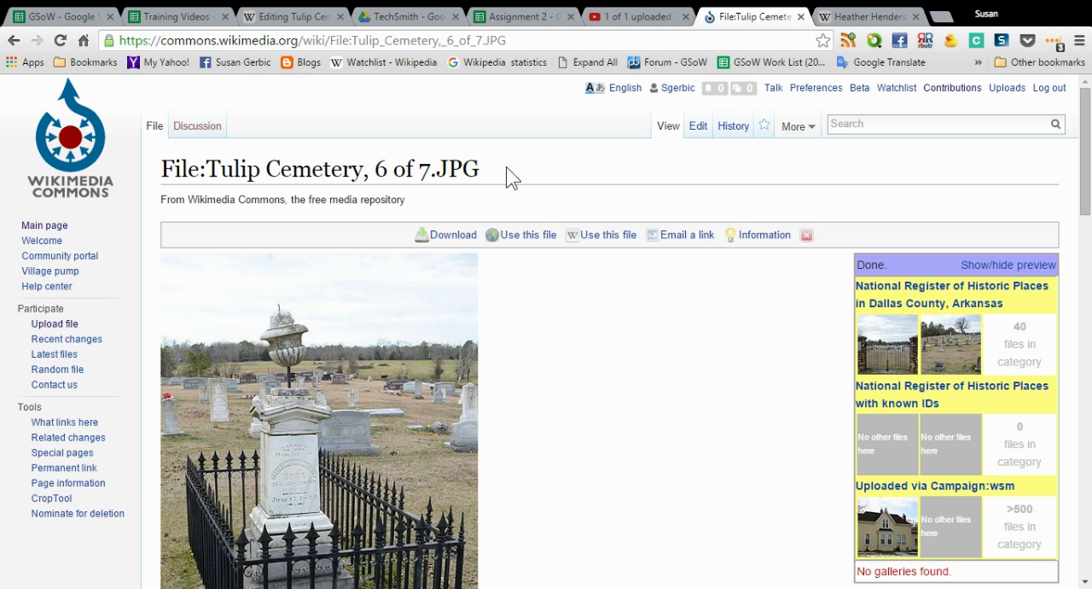
{"action": "left_click_drag", "start_coordinate": [504, 171], "coordinate": [207, 169]}
{"action": "key", "text": "ctrl+c"}
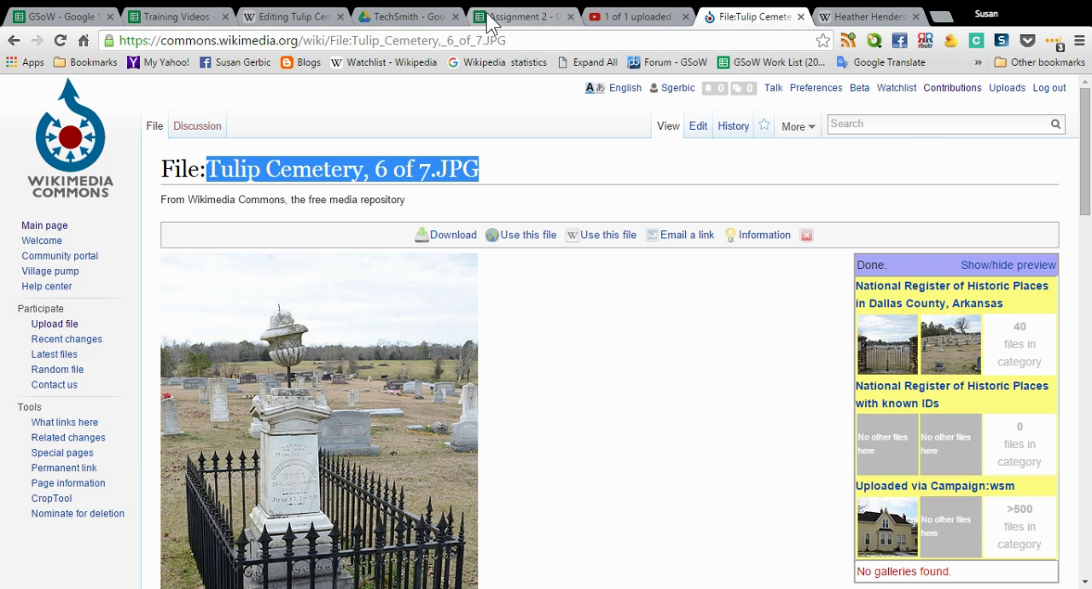
Set the infobox's image parameter in the Wikipedia article to Tulip Cemetery, 6 of 7.JPG and preview the article
{"action": "left_click", "coordinate": [290, 21]}
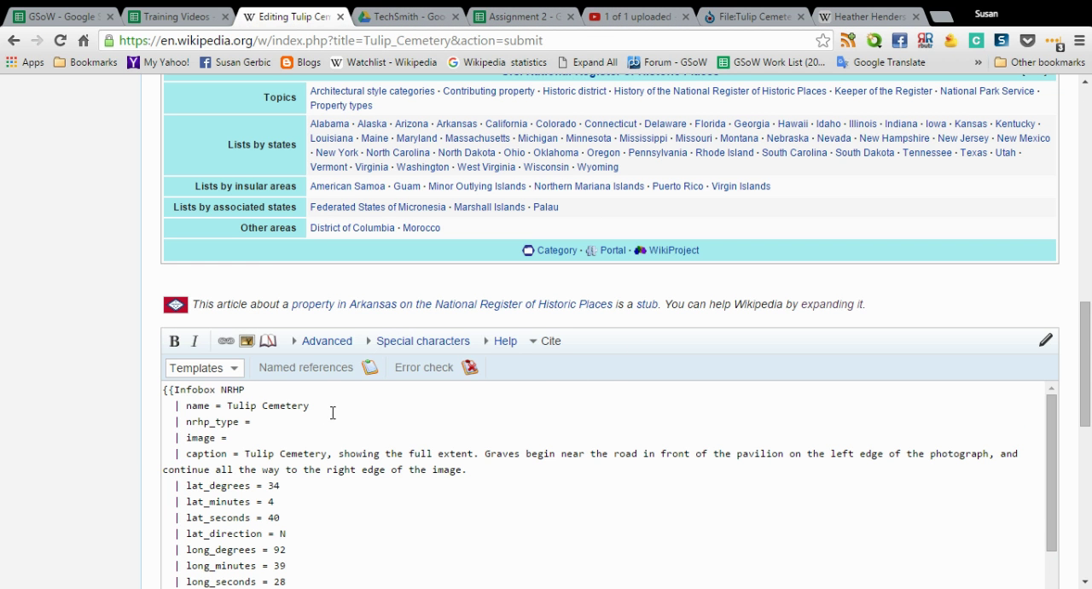
{"action": "key", "text": "ctrl+v"}
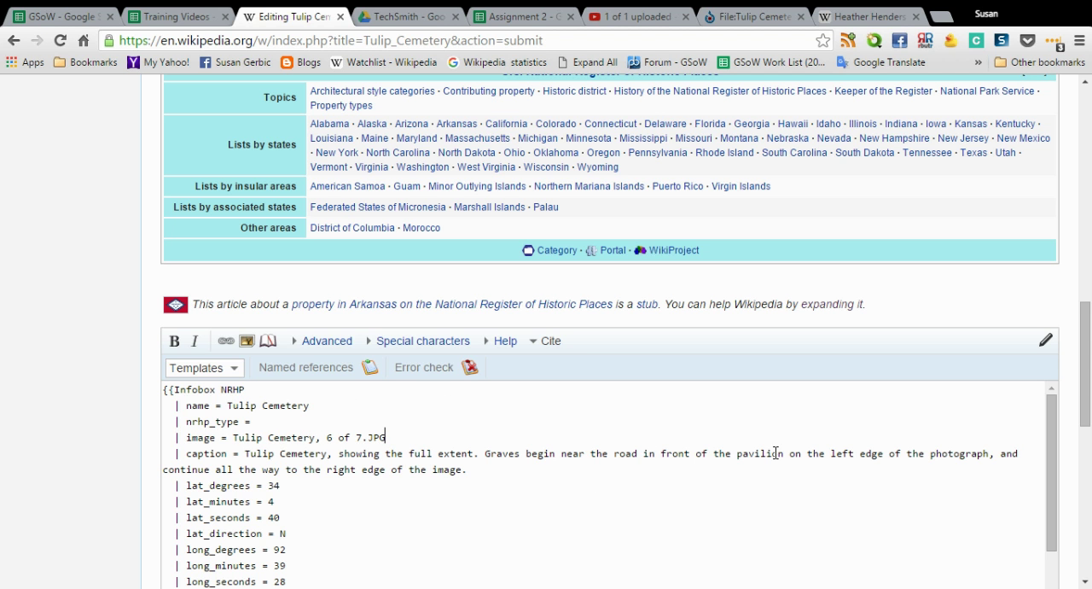
{"action": "scroll", "coordinate": [34, 313], "scroll_direction": "down", "scroll_amount": 1}
{"action": "scroll", "coordinate": [34, 314], "scroll_direction": "down", "scroll_amount": 6}
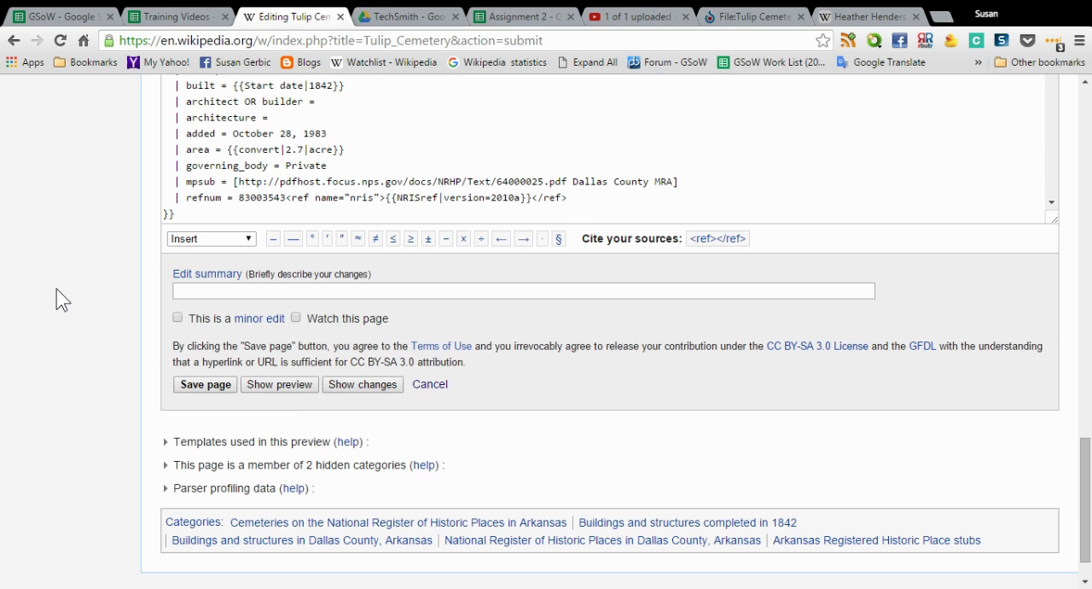
{"action": "left_click", "coordinate": [299, 391]}
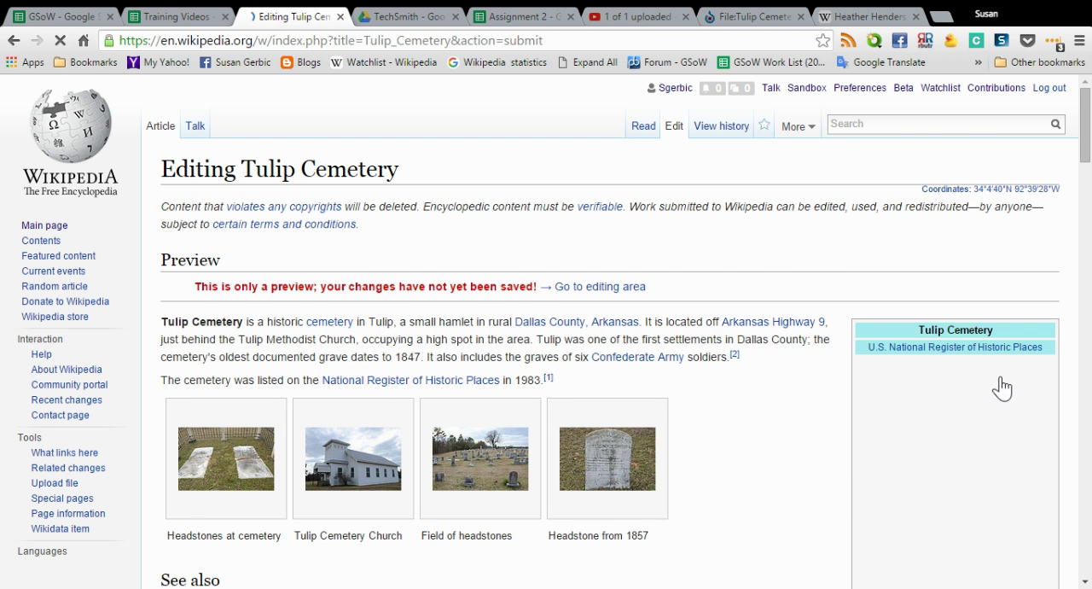
Examine how the fenced monument photo looks in the previewed infobox and how it affects the gallery and main gates image layout
{"action": "scroll", "coordinate": [772, 432], "scroll_direction": "down", "scroll_amount": 1}
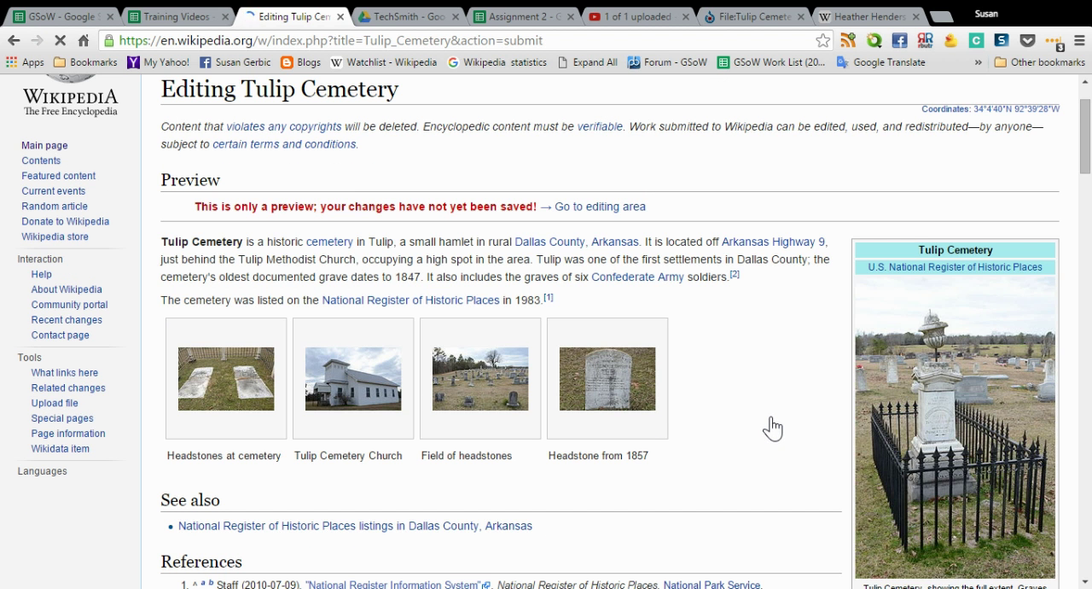
{"action": "scroll", "coordinate": [772, 428], "scroll_direction": "down", "scroll_amount": 2}
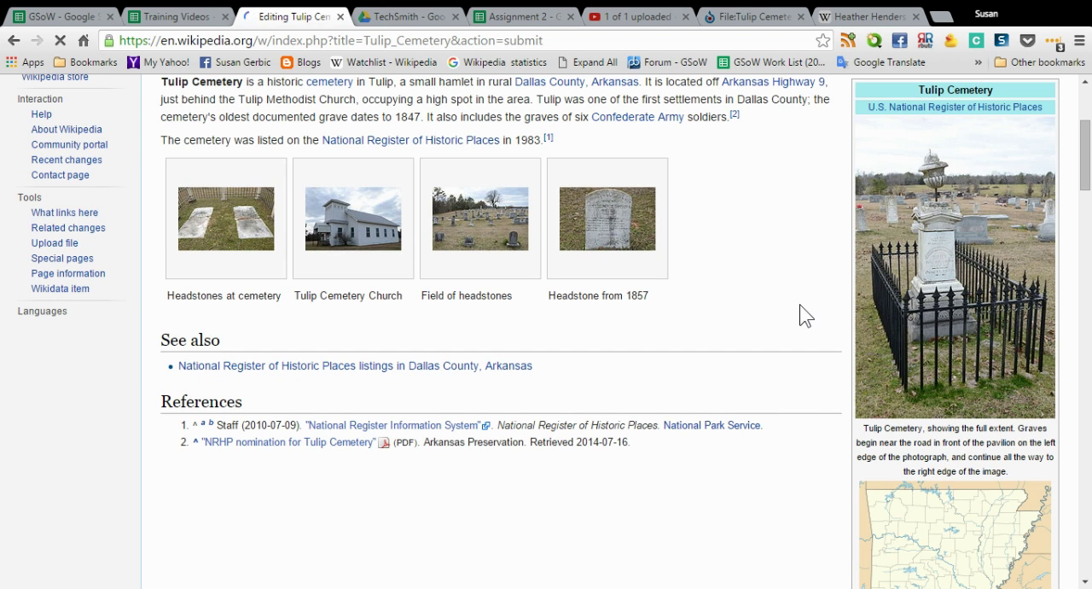
{"action": "scroll", "coordinate": [801, 306], "scroll_direction": "down", "scroll_amount": 5}
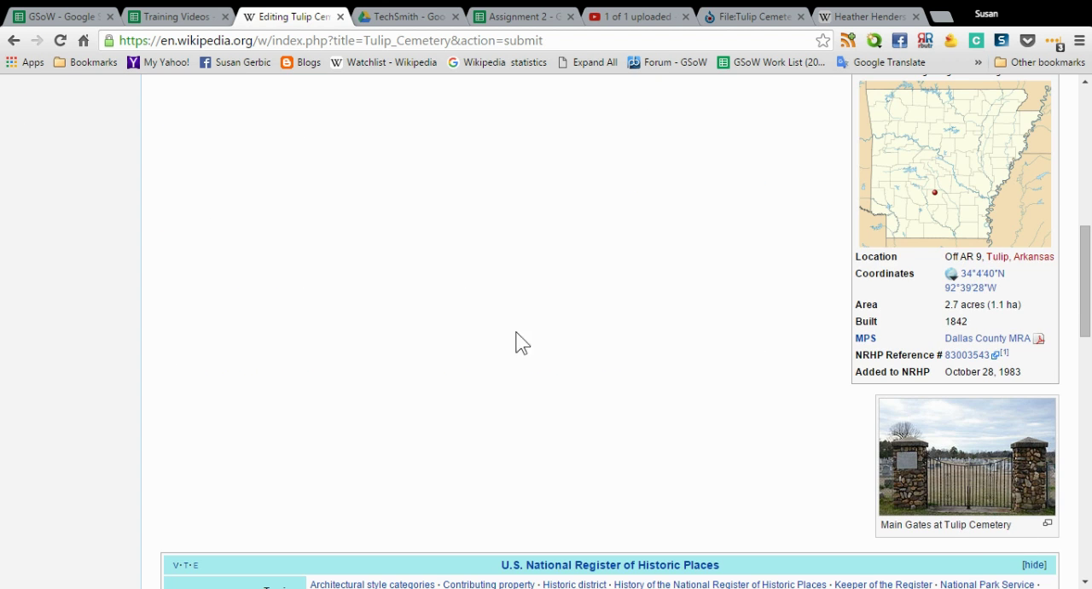
{"action": "scroll", "coordinate": [749, 303], "scroll_direction": "up", "scroll_amount": 5}
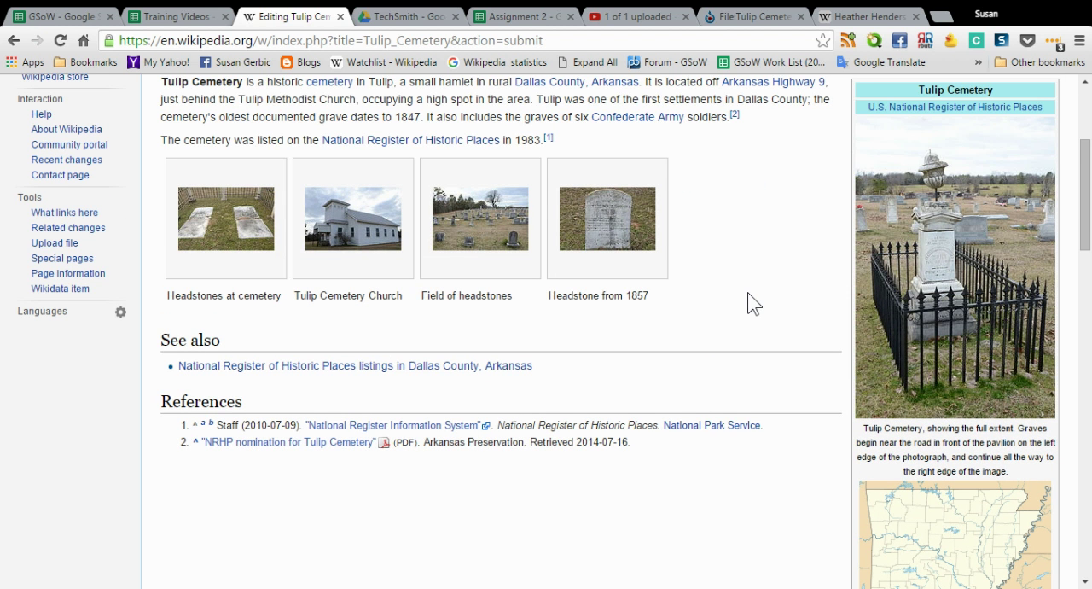
{"action": "scroll", "coordinate": [749, 303], "scroll_direction": "up", "scroll_amount": 3}
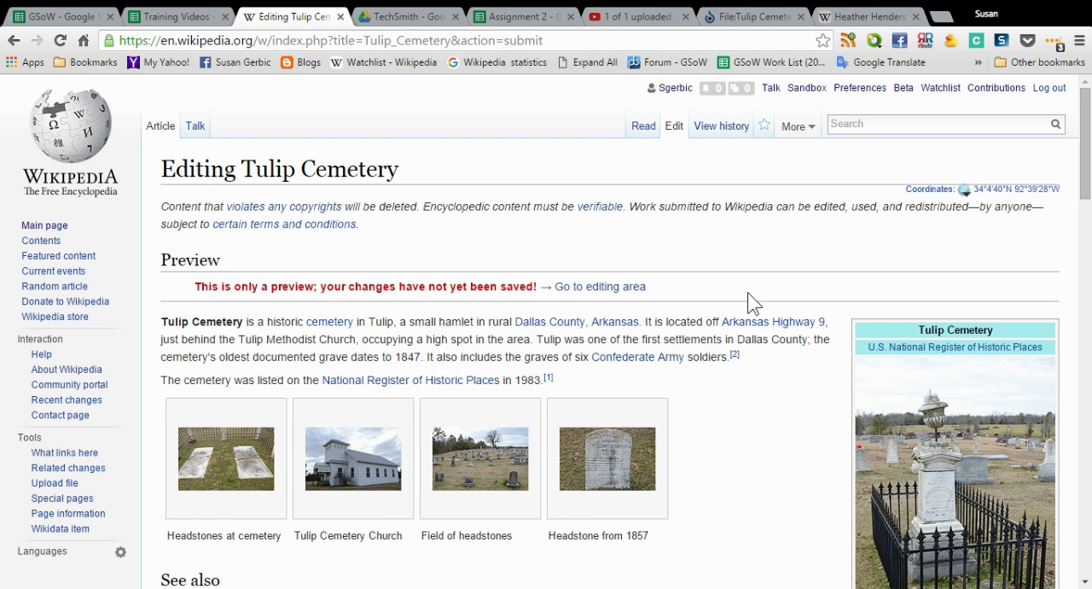
{"action": "scroll", "coordinate": [749, 303], "scroll_direction": "down", "scroll_amount": 2}
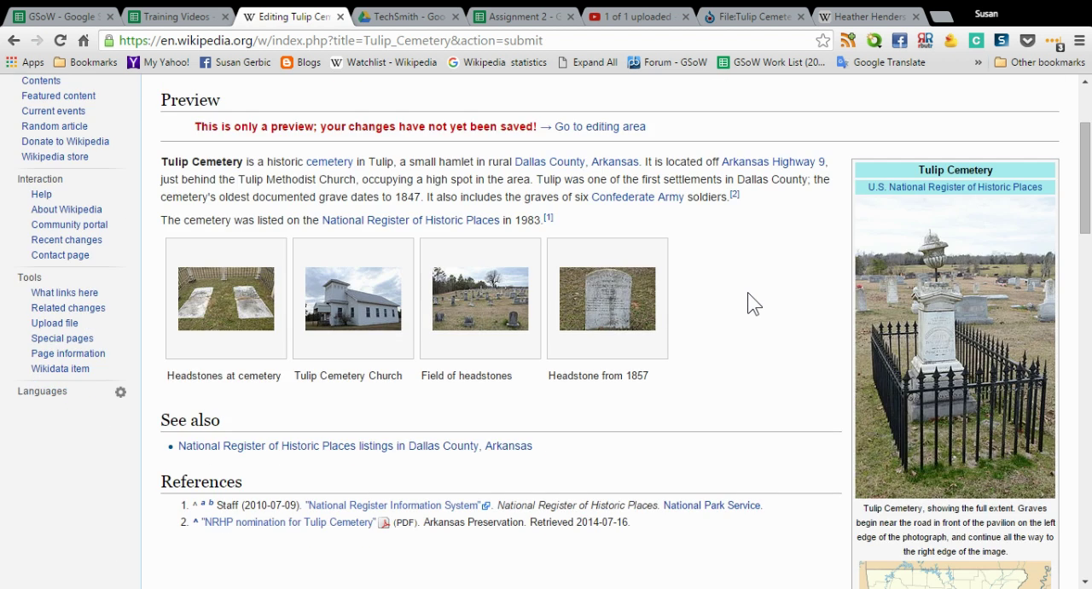
{"action": "scroll", "coordinate": [749, 303], "scroll_direction": "down", "scroll_amount": 7}
{"action": "scroll", "coordinate": [749, 303], "scroll_direction": "down", "scroll_amount": 2}
{"action": "scroll", "coordinate": [751, 303], "scroll_direction": "up", "scroll_amount": 10}
{"action": "scroll", "coordinate": [778, 303], "scroll_direction": "up", "scroll_amount": 1}
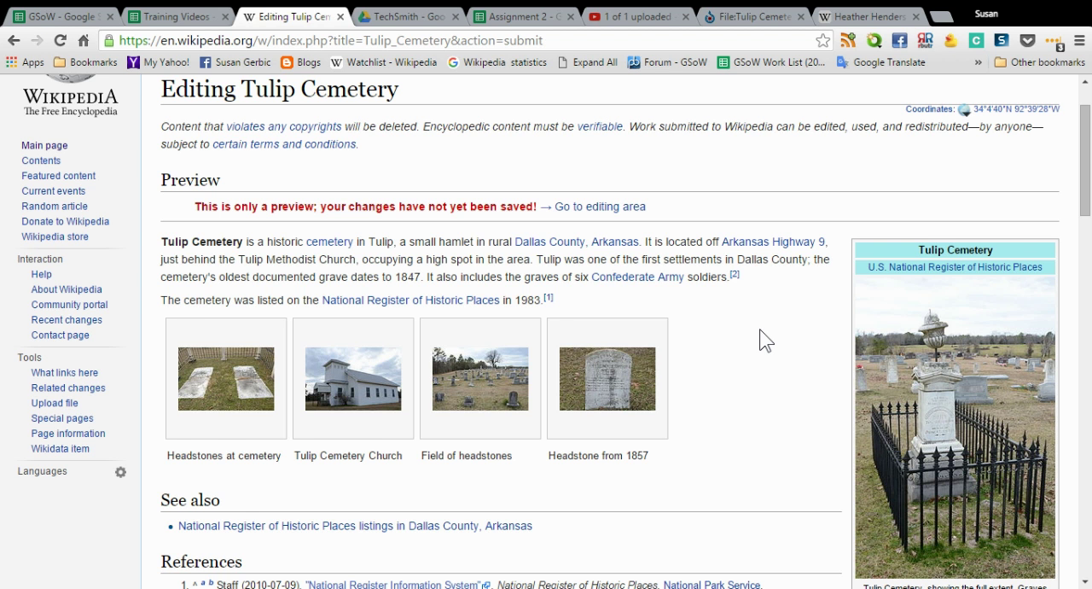
{"action": "scroll", "coordinate": [765, 340], "scroll_direction": "down", "scroll_amount": 2}
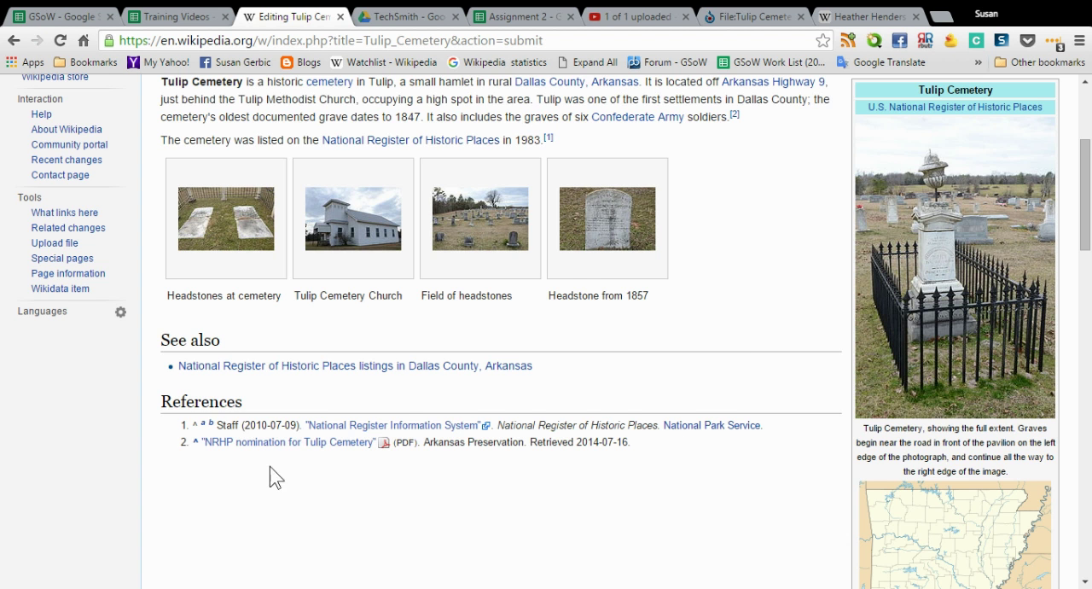
Remove the file name Tulip Cemetery, 6 of 7.JPG from the infobox's image parameter
{"action": "scroll", "coordinate": [90, 478], "scroll_direction": "down", "scroll_amount": 5}
{"action": "scroll", "coordinate": [183, 421], "scroll_direction": "down", "scroll_amount": 6}
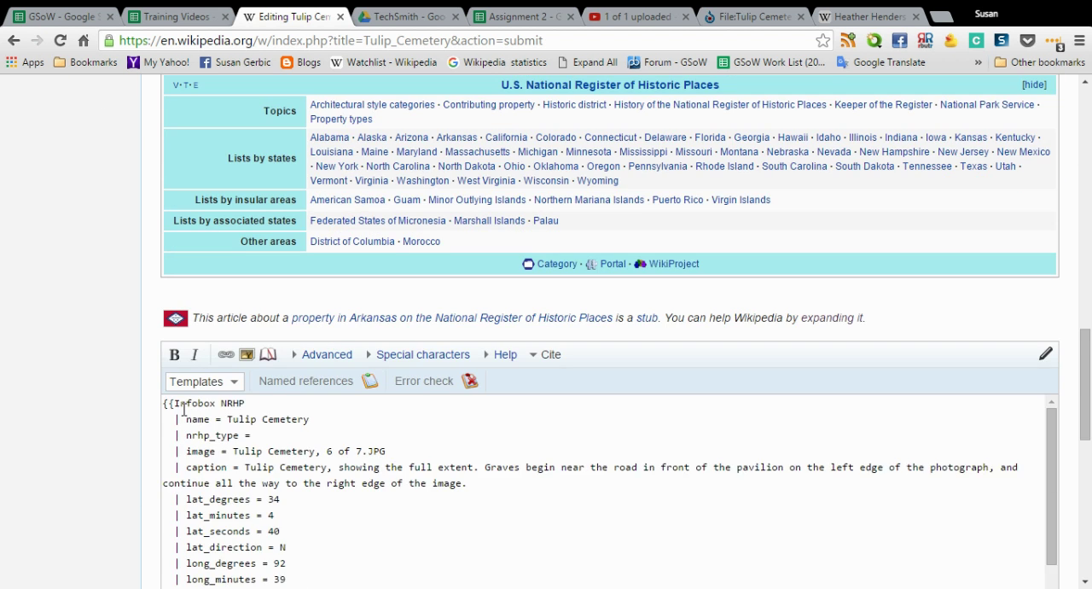
{"action": "scroll", "coordinate": [188, 398], "scroll_direction": "down", "scroll_amount": 3}
{"action": "scroll", "coordinate": [47, 311], "scroll_direction": "down", "scroll_amount": 4}
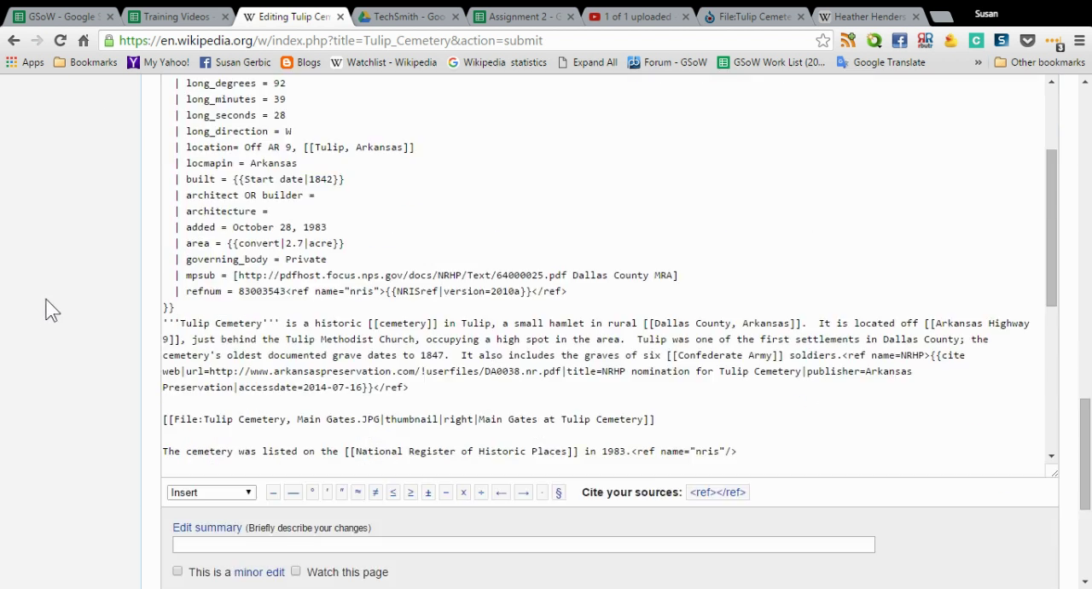
{"action": "scroll", "coordinate": [331, 286], "scroll_direction": "up", "scroll_amount": 2}
{"action": "scroll", "coordinate": [331, 285], "scroll_direction": "up", "scroll_amount": 2}
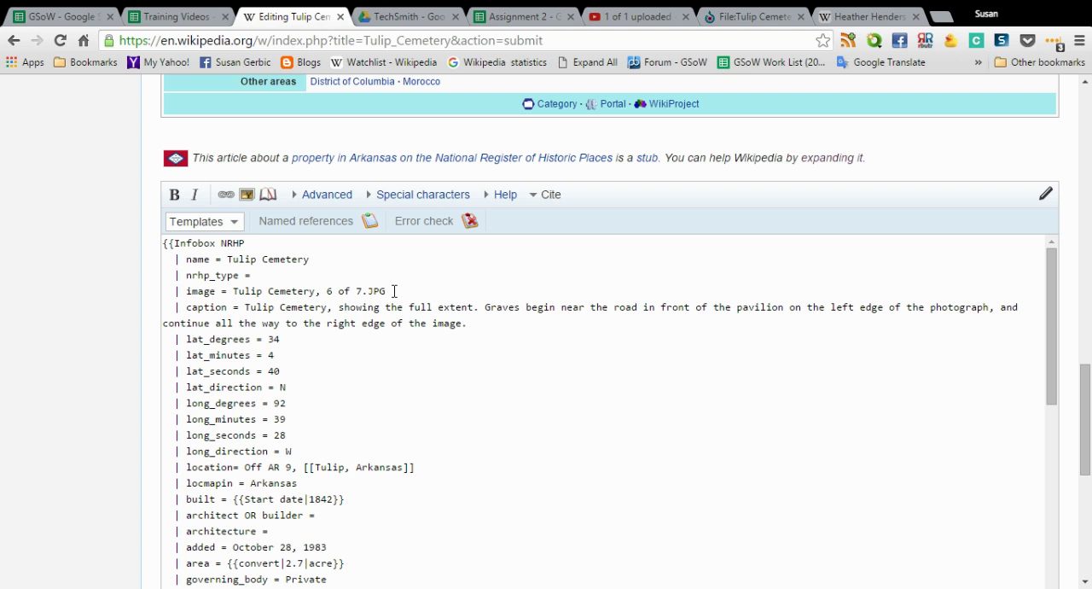
{"action": "left_click_drag", "start_coordinate": [393, 290], "coordinate": [235, 299]}
{"action": "key", "text": "ctrl+c"}
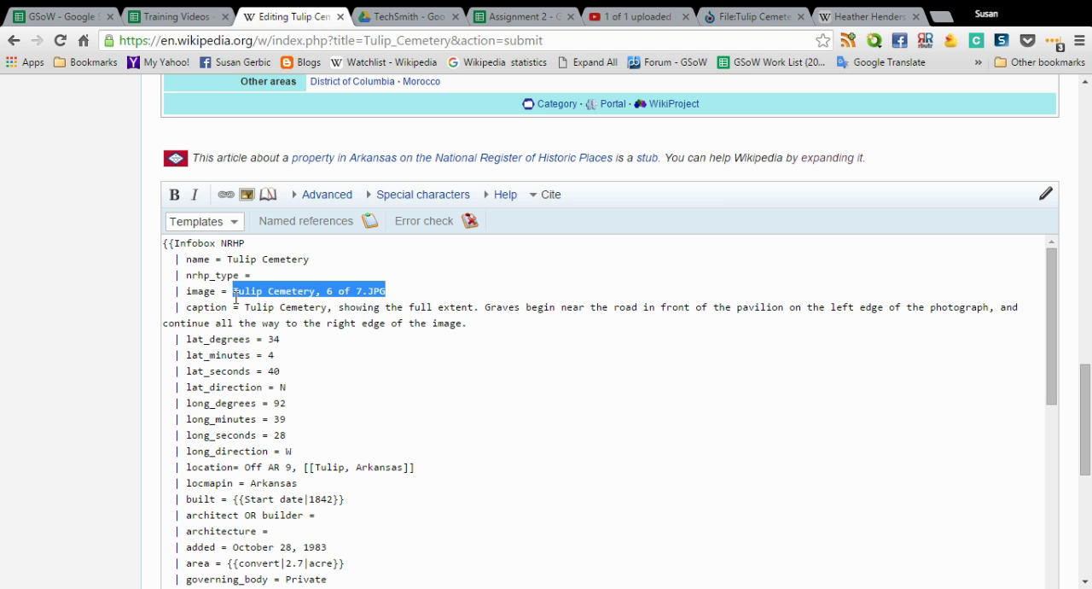
{"action": "key", "text": "Delete"}
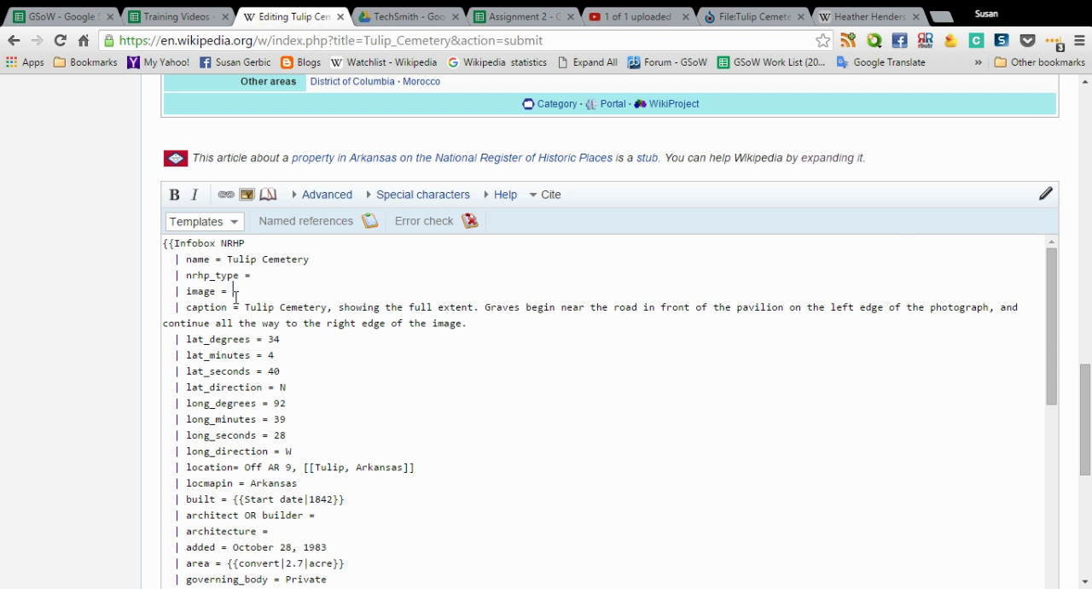
Add Tulip Cemetery, 6 of 7.JPG as a new gallery line after the Headstone from 1857 entry
{"action": "scroll", "coordinate": [85, 346], "scroll_direction": "down", "scroll_amount": 4}
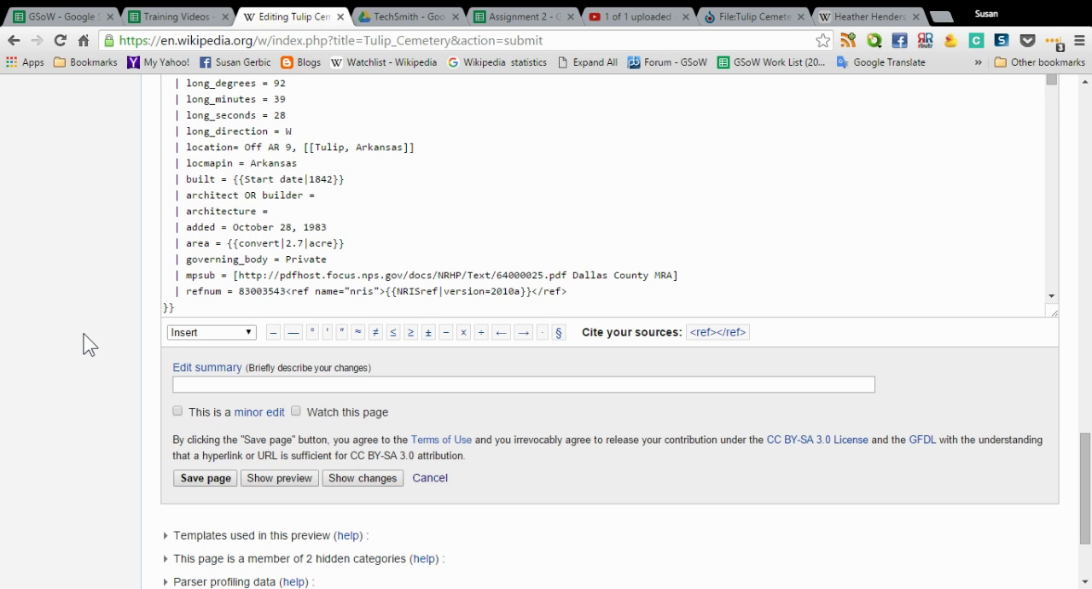
{"action": "scroll", "coordinate": [259, 270], "scroll_direction": "down", "scroll_amount": 3}
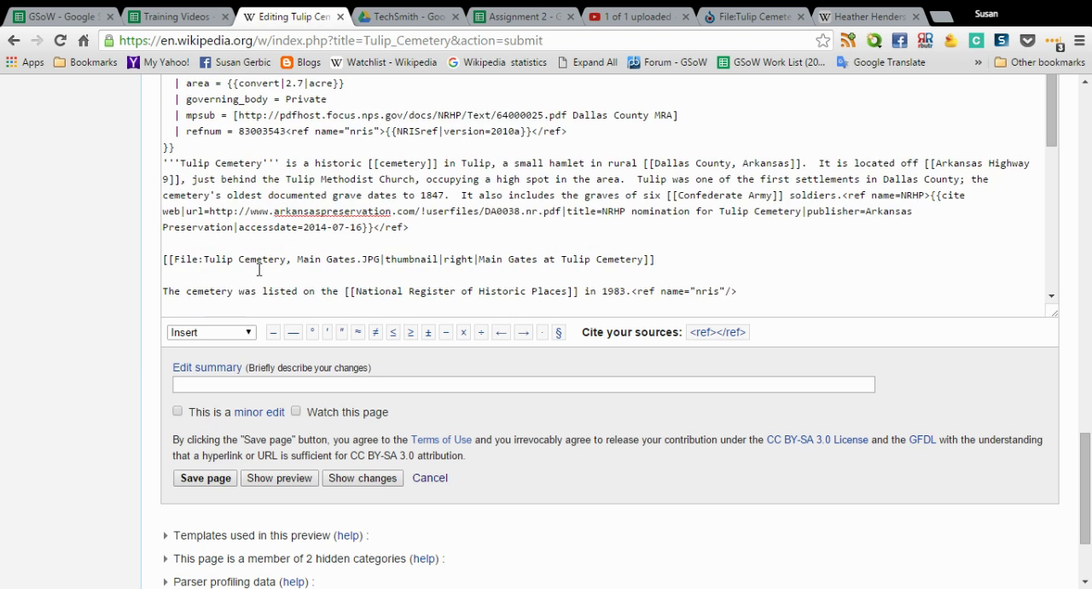
{"action": "scroll", "coordinate": [259, 270], "scroll_direction": "down", "scroll_amount": 2}
{"action": "scroll", "coordinate": [260, 269], "scroll_direction": "down", "scroll_amount": 3}
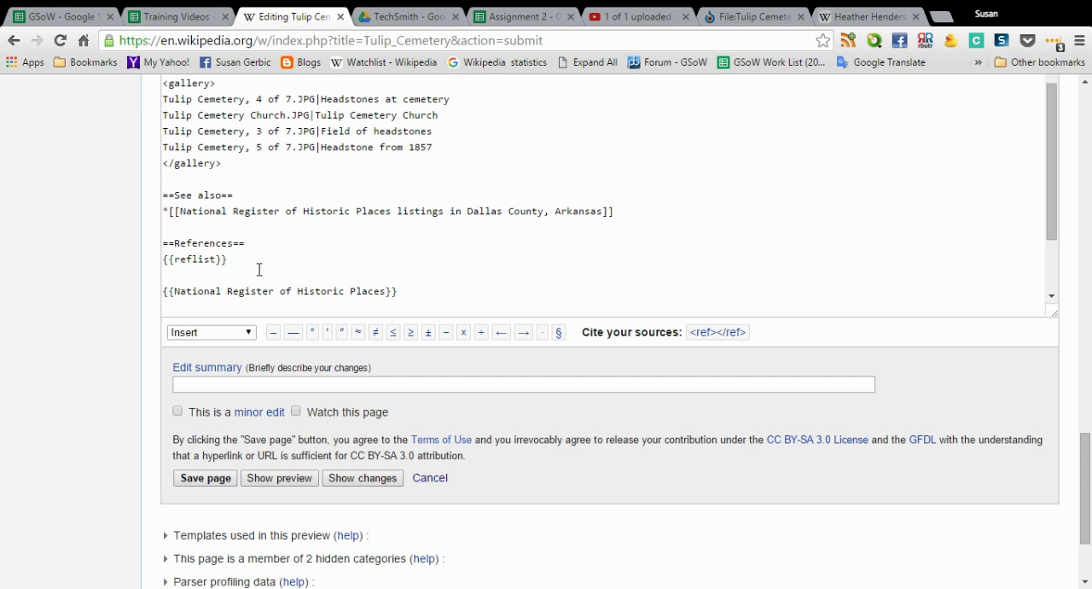
{"action": "left_click", "coordinate": [457, 146]}
{"action": "key", "text": "Return"}
{"action": "key", "text": "ctrl+v"}
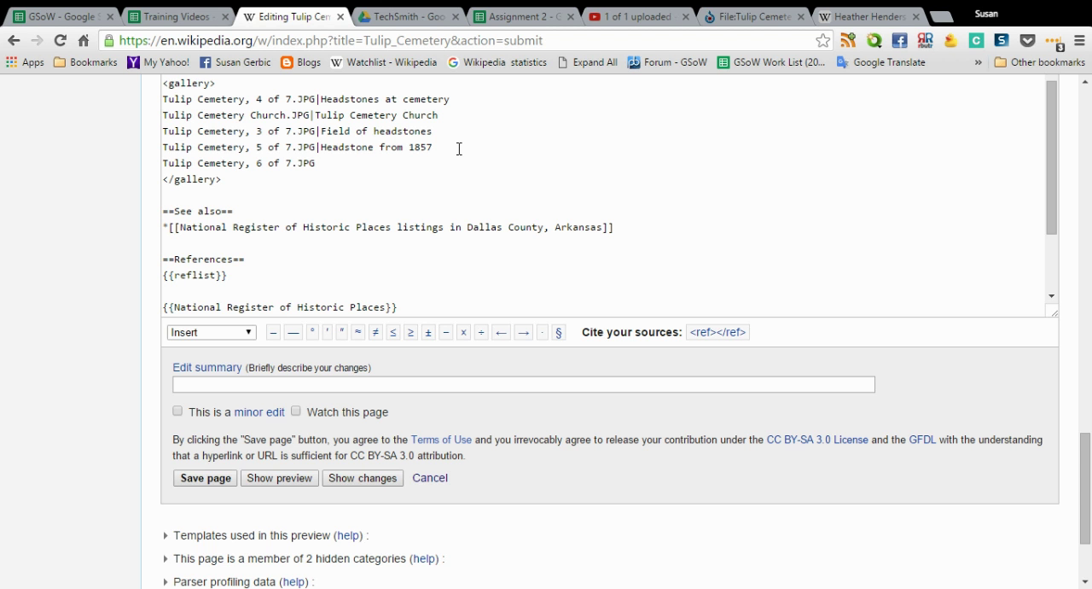
Caption the Tulip Cemetery, 6 of 7.JPG gallery entry Headstone and add Tulip Cemetery, Main Gates.JPG below it, captioned Main Gates
{"action": "type", "text": "|Headstone"}
{"action": "scroll", "coordinate": [299, 171], "scroll_direction": "up", "scroll_amount": 3}
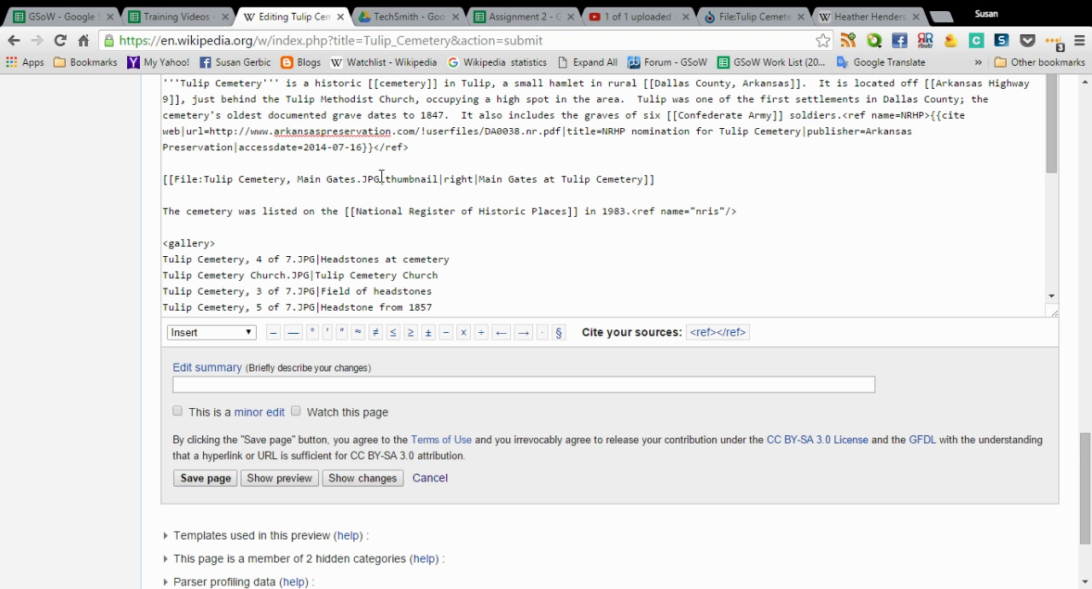
{"action": "left_click_drag", "start_coordinate": [381, 178], "coordinate": [205, 177]}
{"action": "key", "text": "ctrl+c"}
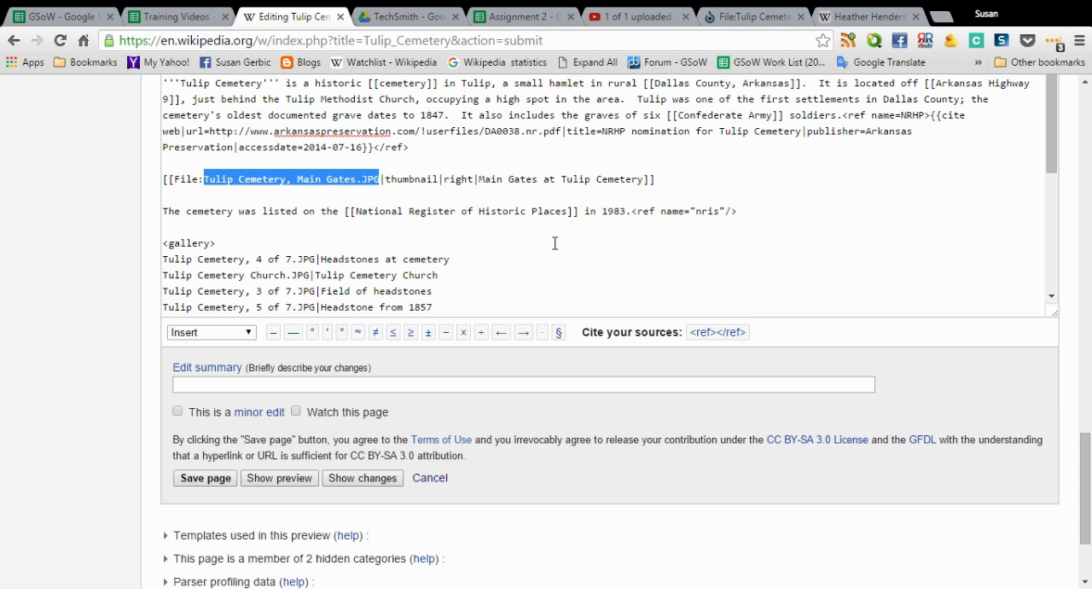
{"action": "scroll", "coordinate": [162, 238], "scroll_direction": "down", "scroll_amount": 2}
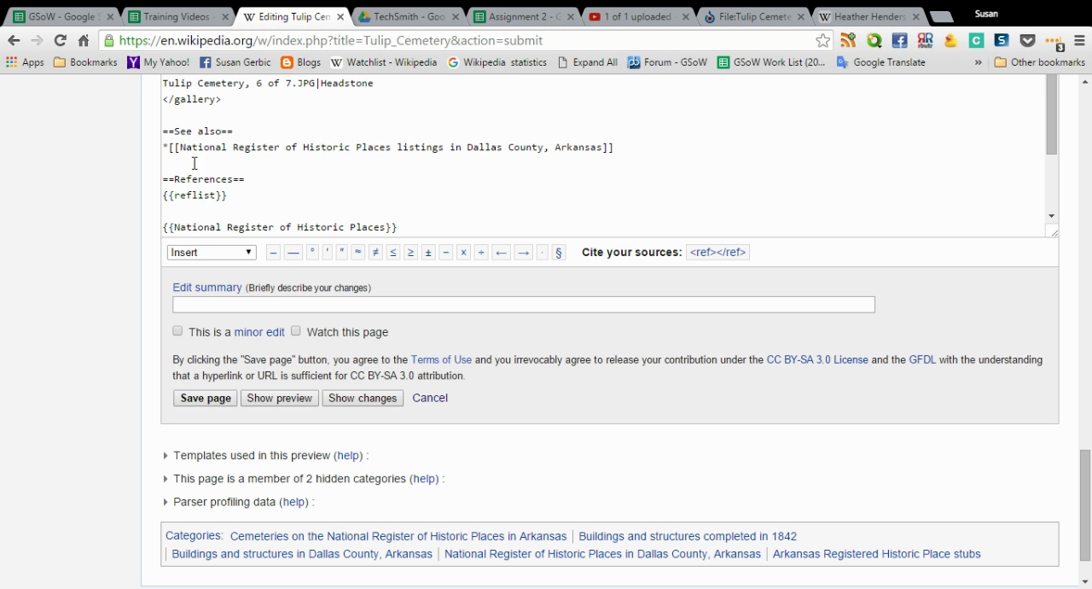
{"action": "left_click", "coordinate": [427, 89]}
{"action": "key", "text": "Return"}
{"action": "key", "text": "ctrl+v"}
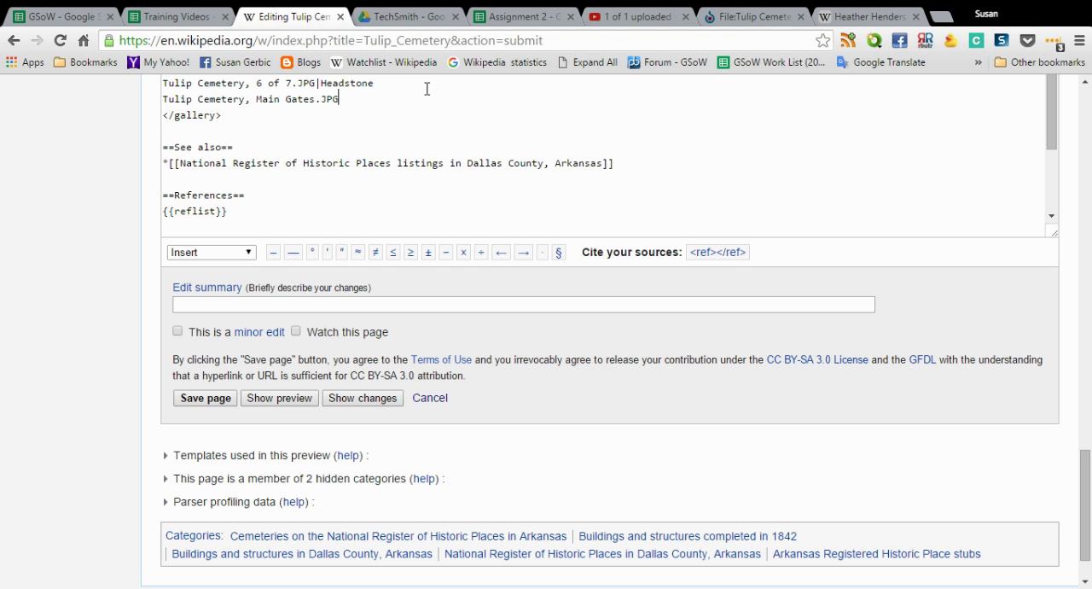
{"action": "type", "text": "|Main Gates"}
Delete the standalone Main Gates thumbnail line and its leftover blank lines above the National Register listing sentence
{"action": "scroll", "coordinate": [431, 101], "scroll_direction": "up", "scroll_amount": 2}
{"action": "scroll", "coordinate": [428, 107], "scroll_direction": "up", "scroll_amount": 1}
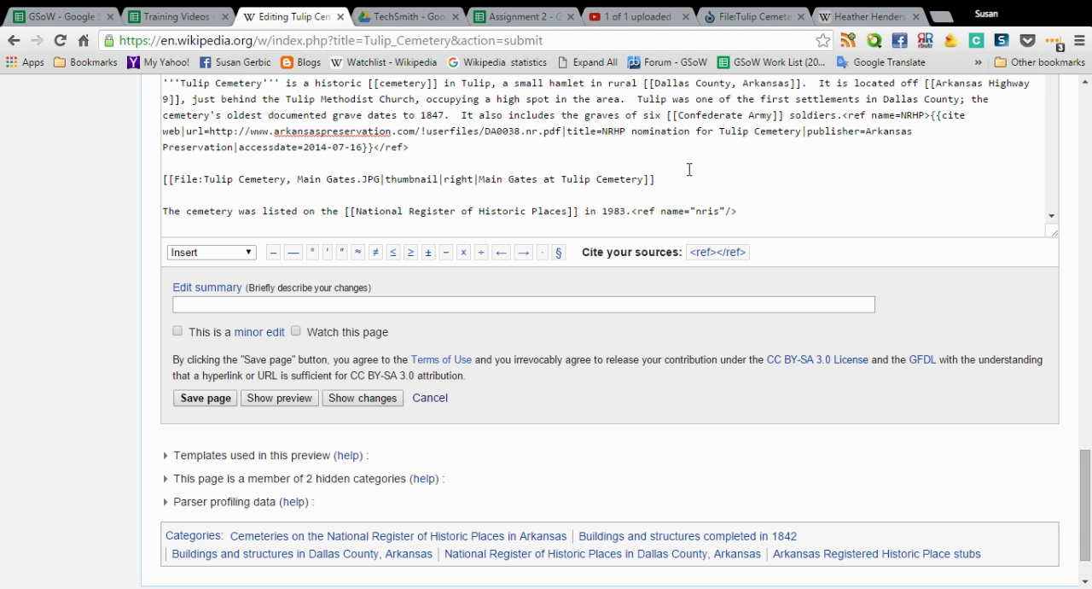
{"action": "left_click_drag", "start_coordinate": [654, 179], "coordinate": [110, 183]}
{"action": "key", "text": "Delete"}
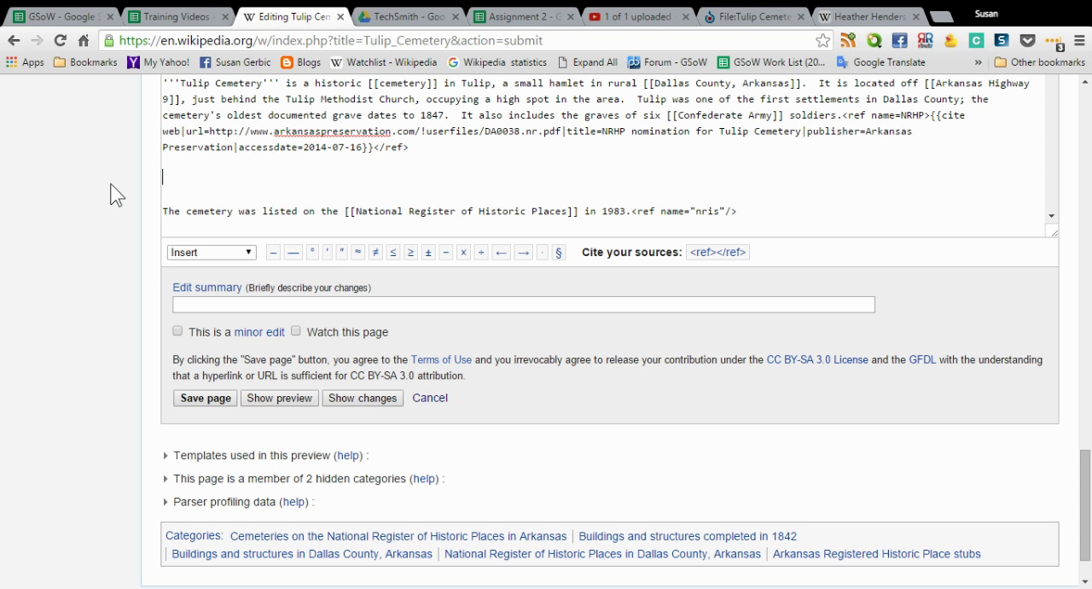
{"action": "key", "text": "Delete"}
{"action": "key", "text": "Delete"}
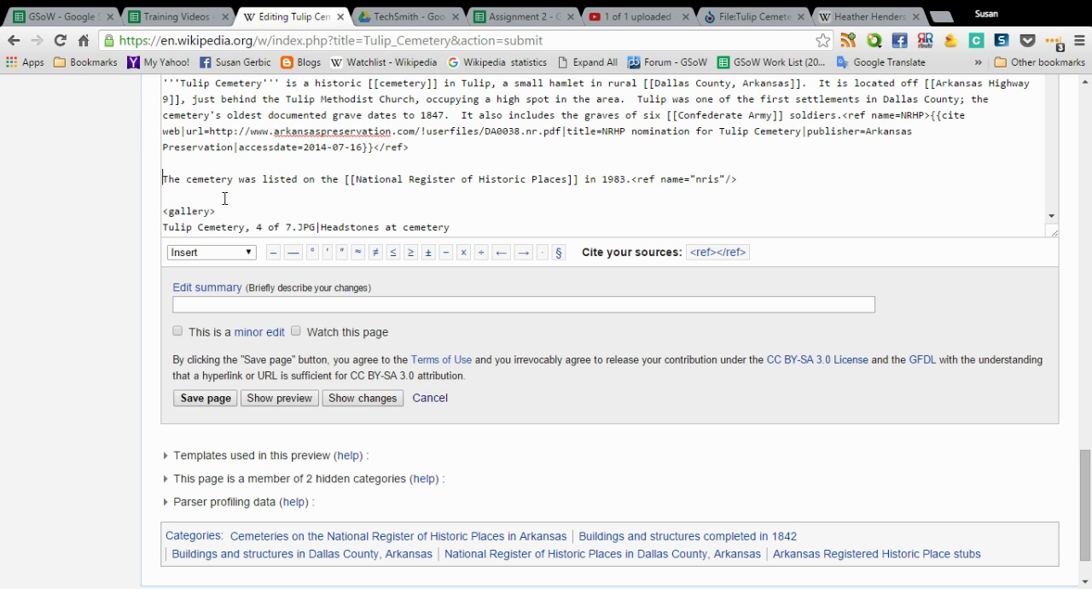
On Wikimedia Commons, open Tulip Cemetery, Tulip, AR.jpg from the Tulip Cemetery search results and copy its file name without the File: prefix
{"action": "left_click", "coordinate": [756, 19]}
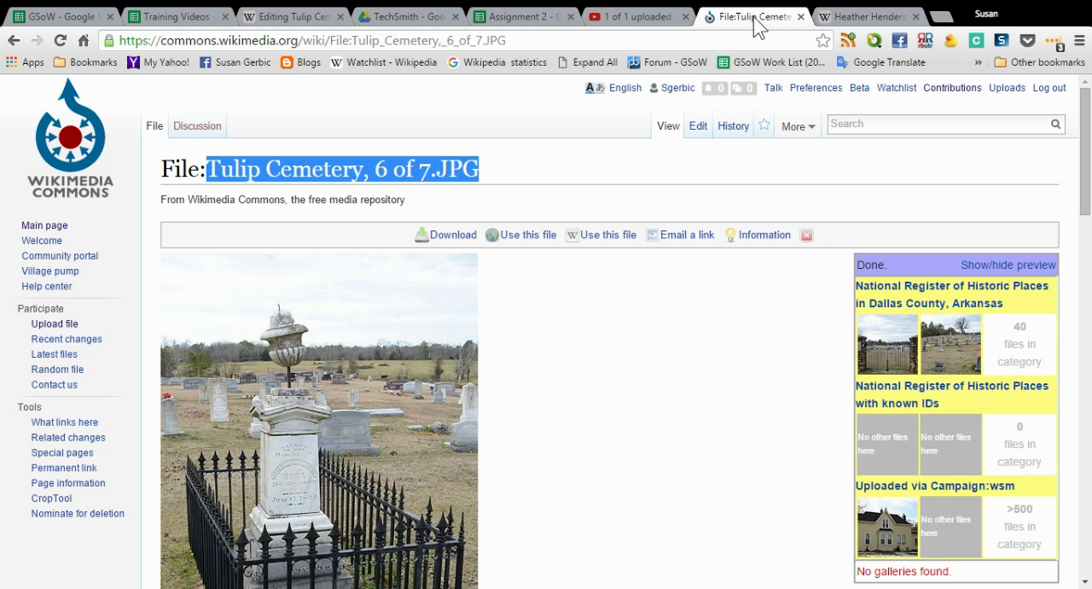
{"action": "left_click", "coordinate": [17, 41]}
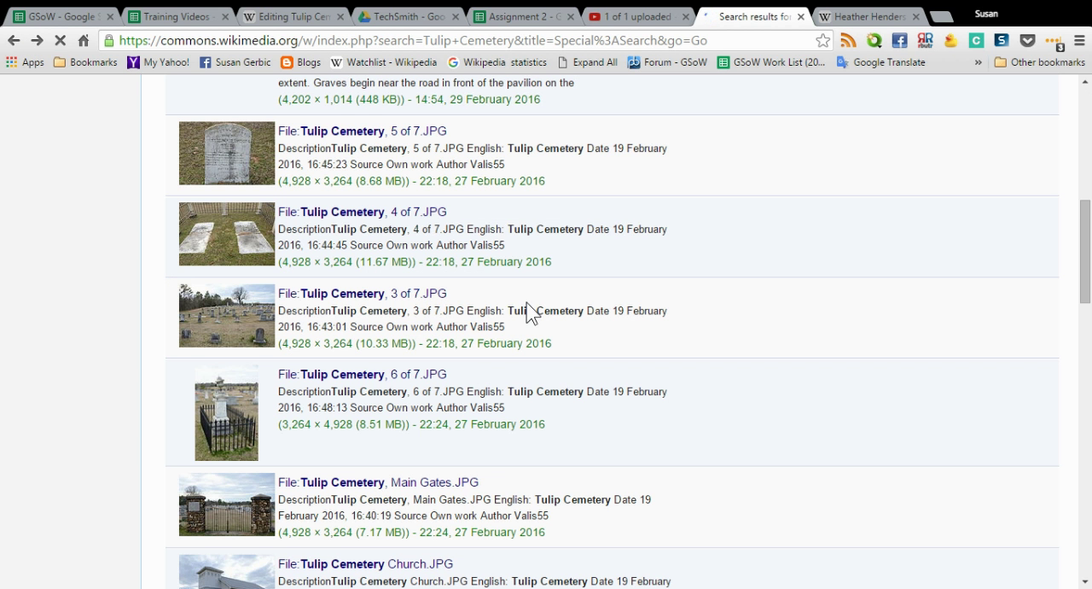
{"action": "scroll", "coordinate": [529, 314], "scroll_direction": "up", "scroll_amount": 3}
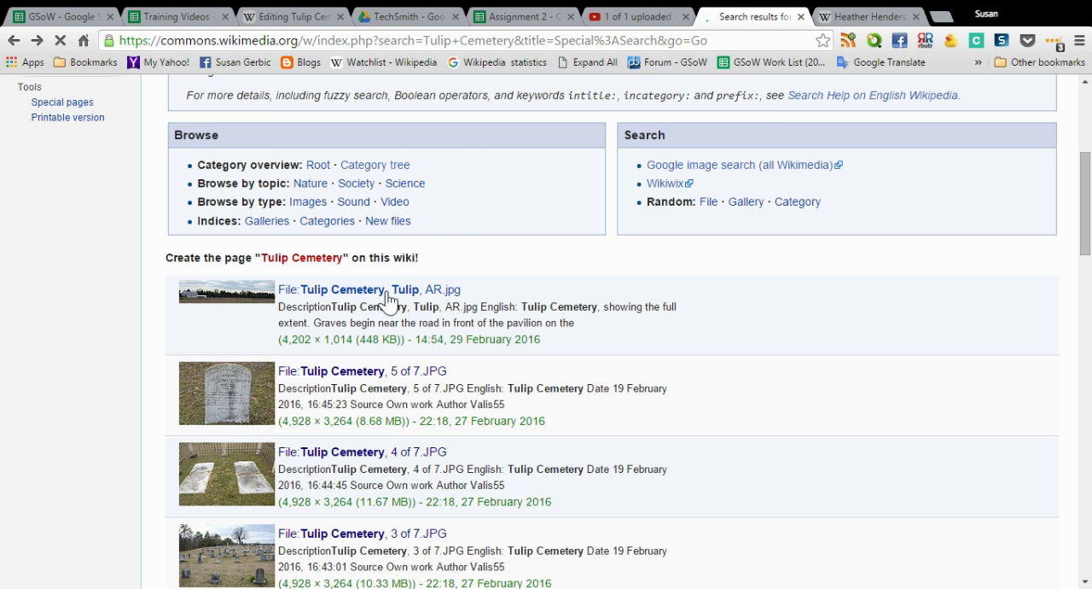
{"action": "scroll", "coordinate": [501, 287], "scroll_direction": "down", "scroll_amount": 3}
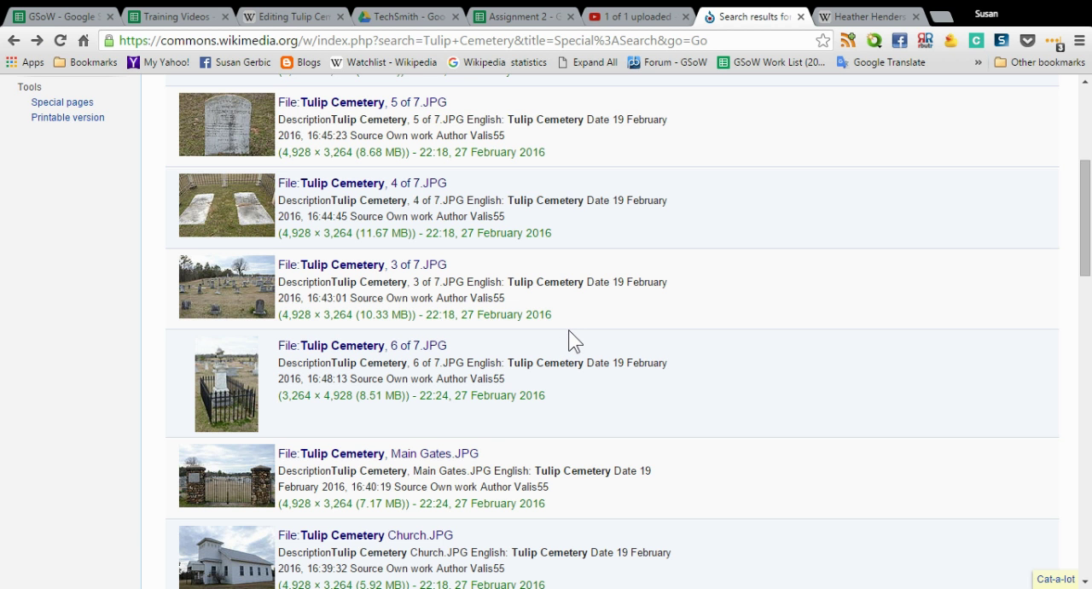
{"action": "scroll", "coordinate": [568, 337], "scroll_direction": "up", "scroll_amount": 2}
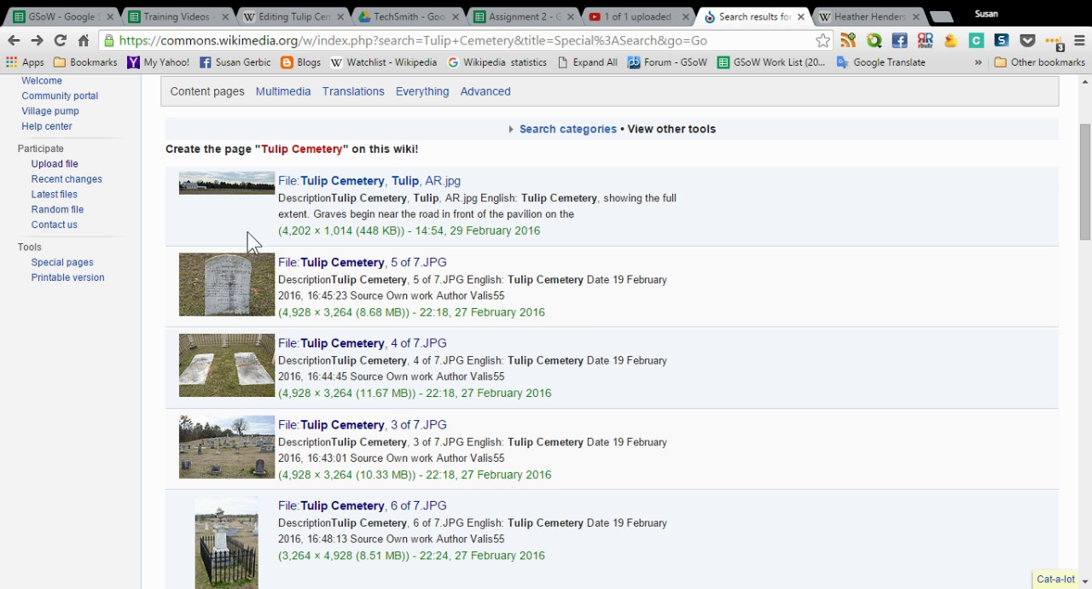
{"action": "left_click", "coordinate": [296, 182]}
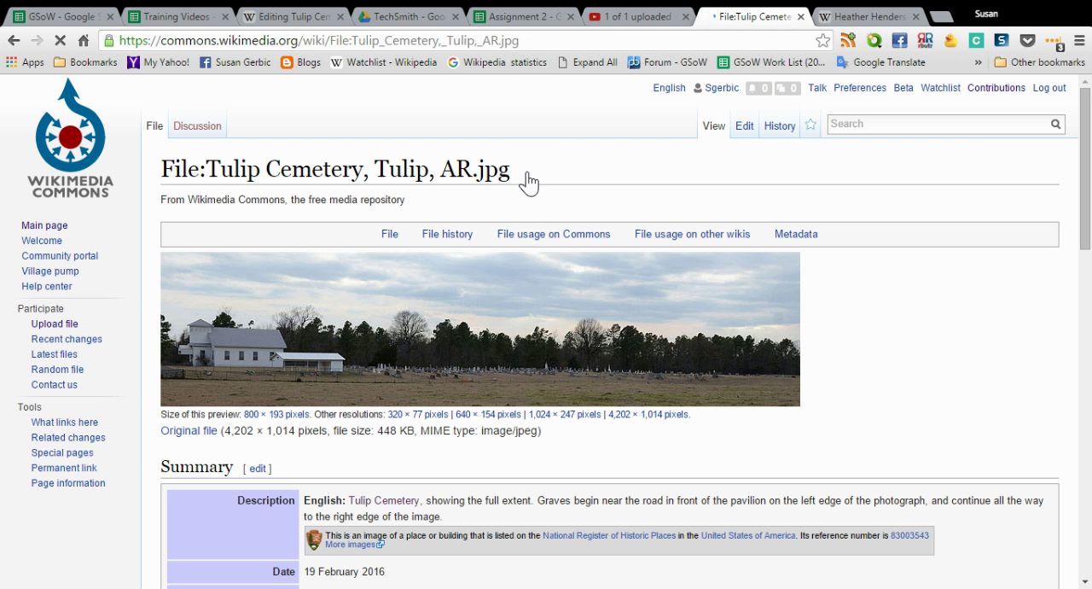
{"action": "left_click_drag", "start_coordinate": [524, 168], "coordinate": [207, 173]}
{"action": "key", "text": "ctrl+c"}
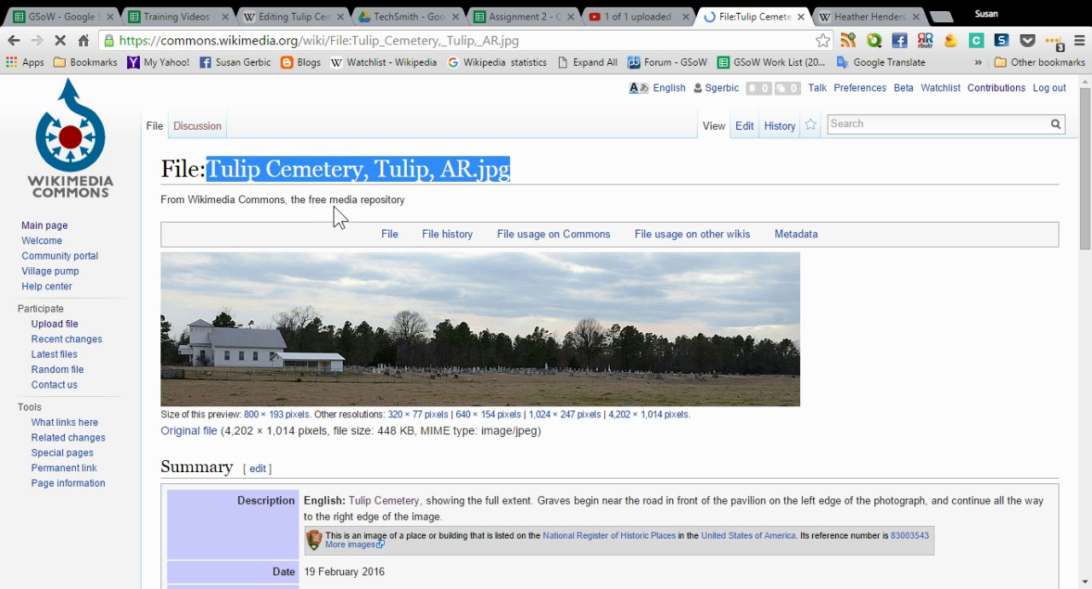
In the Wikipedia article's edit text, set the infobox's image parameter to Tulip Cemetery, Tulip, AR.jpg
{"action": "left_click", "coordinate": [266, 18]}
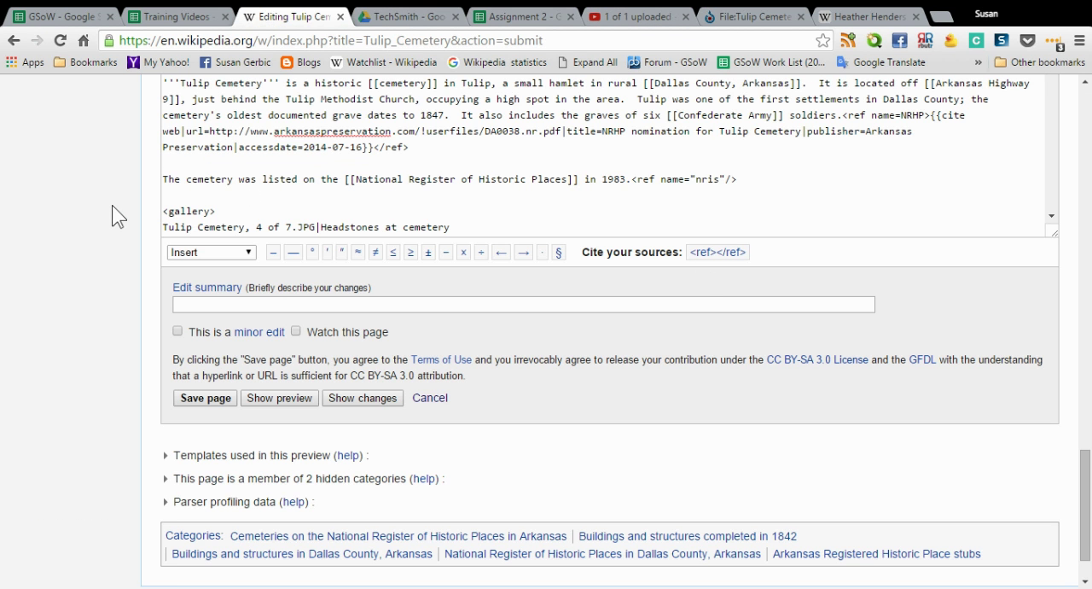
{"action": "scroll", "coordinate": [117, 217], "scroll_direction": "up", "scroll_amount": 4}
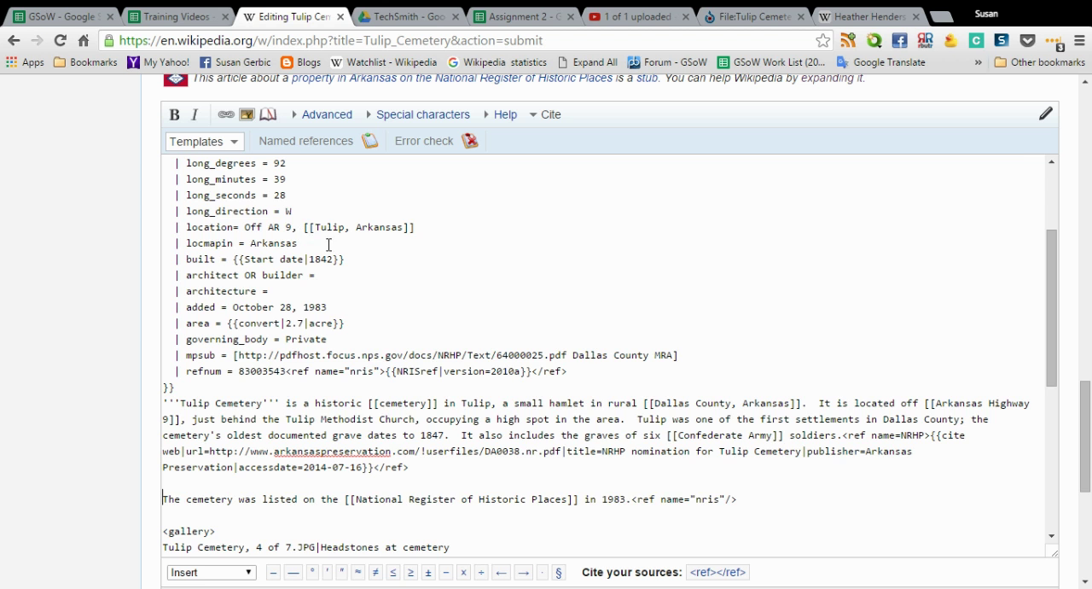
{"action": "scroll", "coordinate": [334, 225], "scroll_direction": "up", "scroll_amount": 2}
{"action": "left_click", "coordinate": [259, 208]}
{"action": "key", "text": "ctrl+v"}
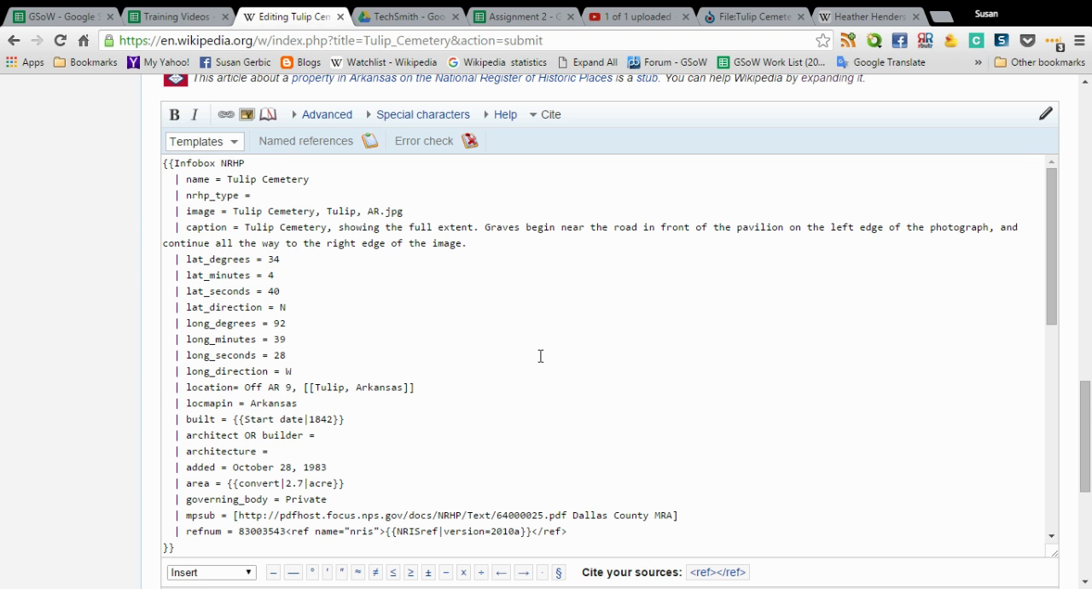
Preview the article and check the infobox panorama, its caption and the layout of the gallery
{"action": "scroll", "coordinate": [99, 309], "scroll_direction": "down", "scroll_amount": 3}
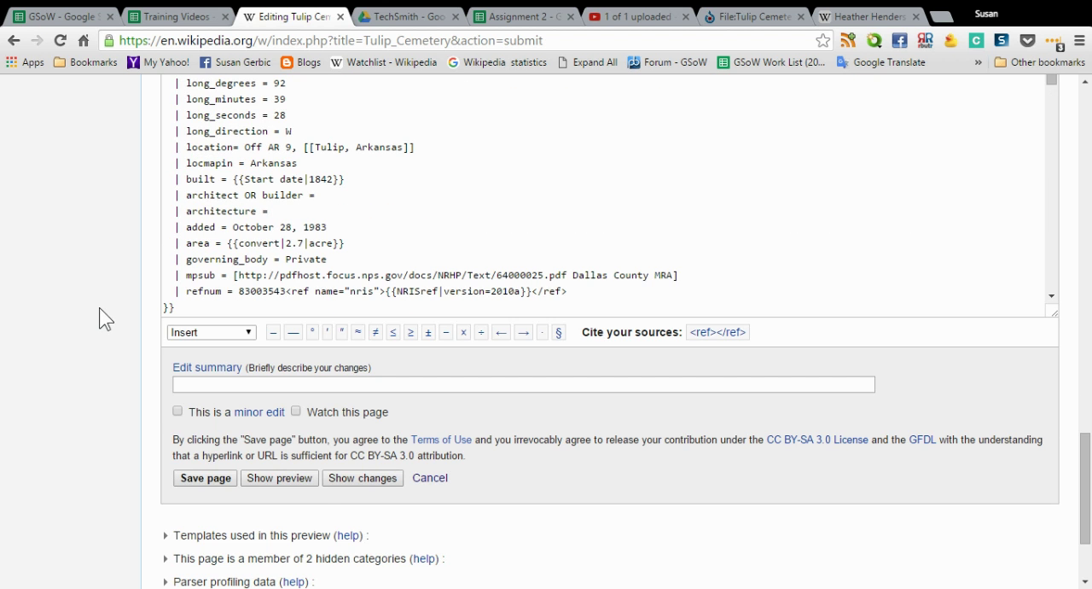
{"action": "left_click", "coordinate": [307, 480]}
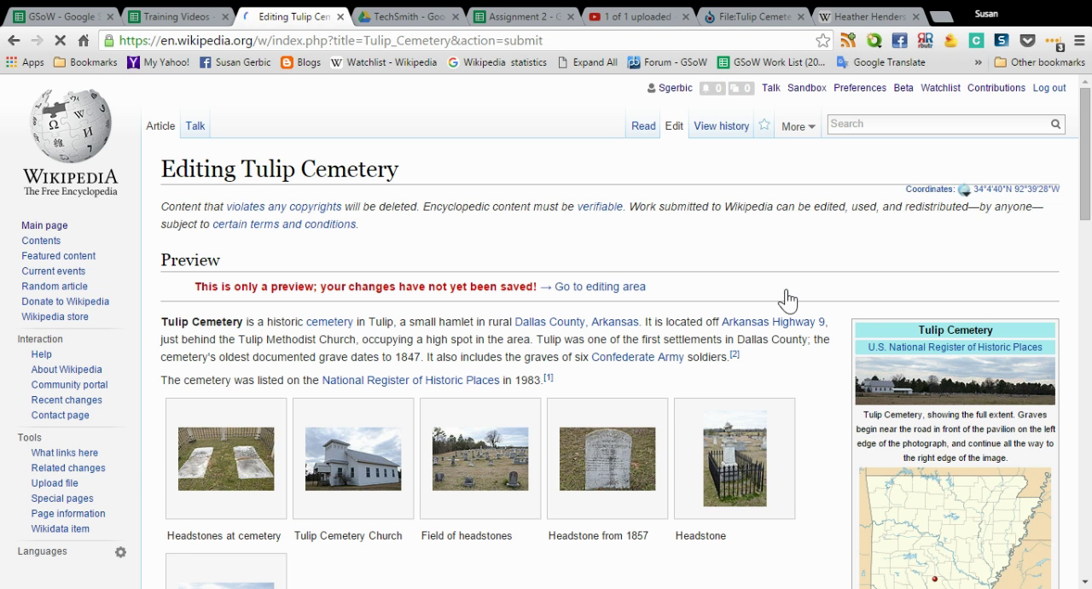
{"action": "scroll", "coordinate": [787, 298], "scroll_direction": "down", "scroll_amount": 1}
{"action": "scroll", "coordinate": [788, 298], "scroll_direction": "down", "scroll_amount": 1}
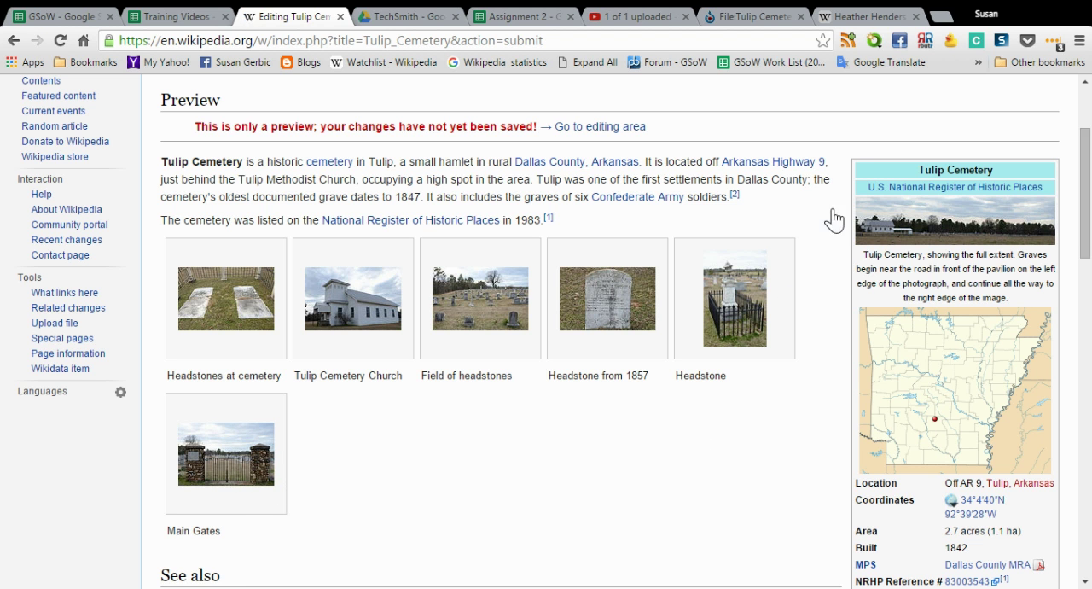
{"action": "scroll", "coordinate": [771, 320], "scroll_direction": "down", "scroll_amount": 3}
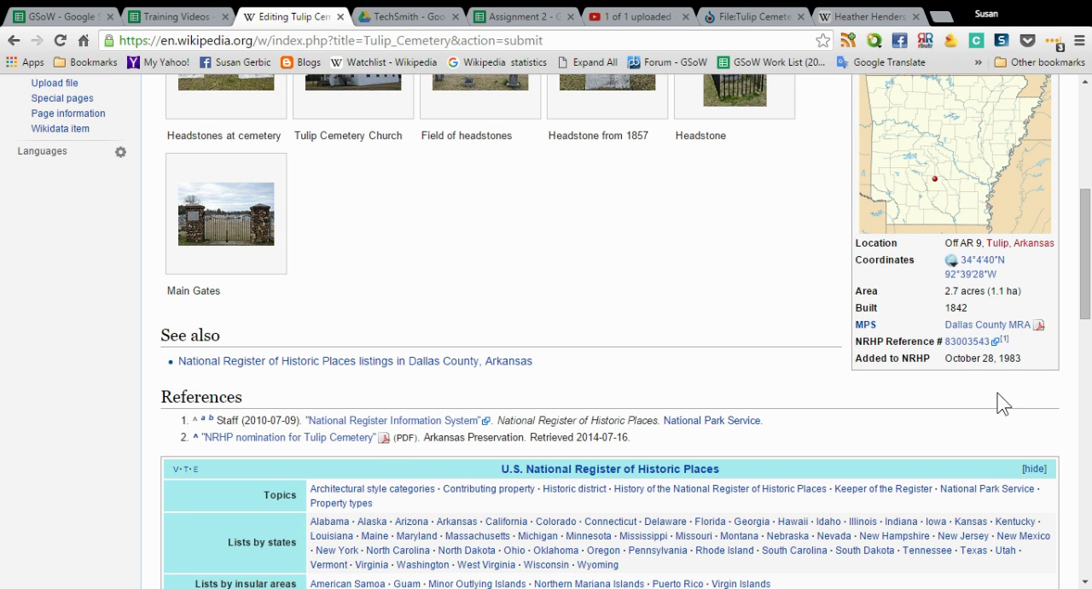
{"action": "scroll", "coordinate": [7, 286], "scroll_direction": "down", "scroll_amount": 4}
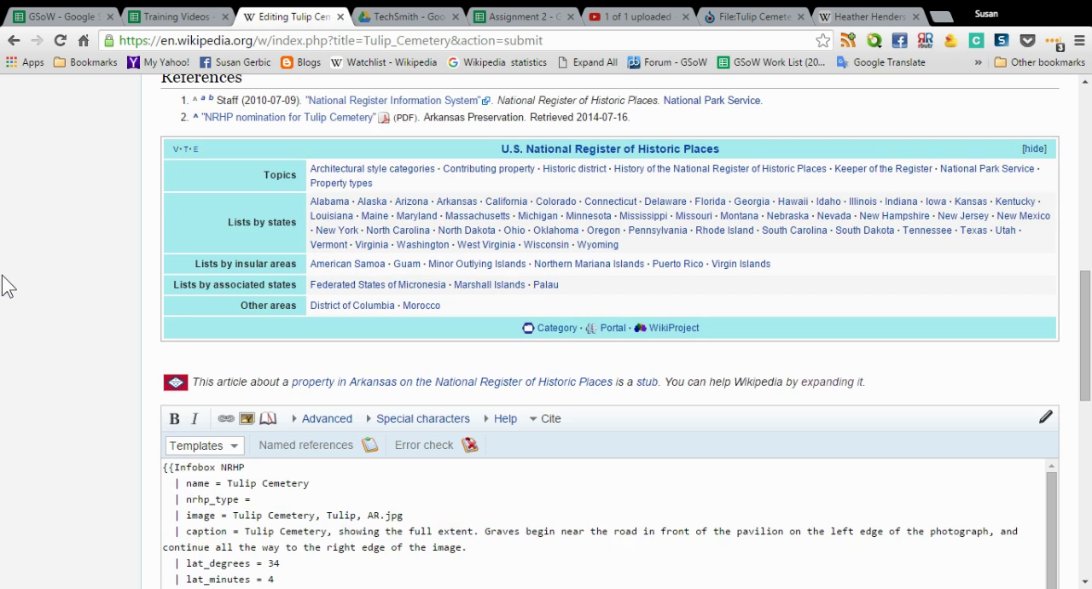
{"action": "scroll", "coordinate": [7, 286], "scroll_direction": "down", "scroll_amount": 2}
{"action": "scroll", "coordinate": [7, 286], "scroll_direction": "down", "scroll_amount": 5}
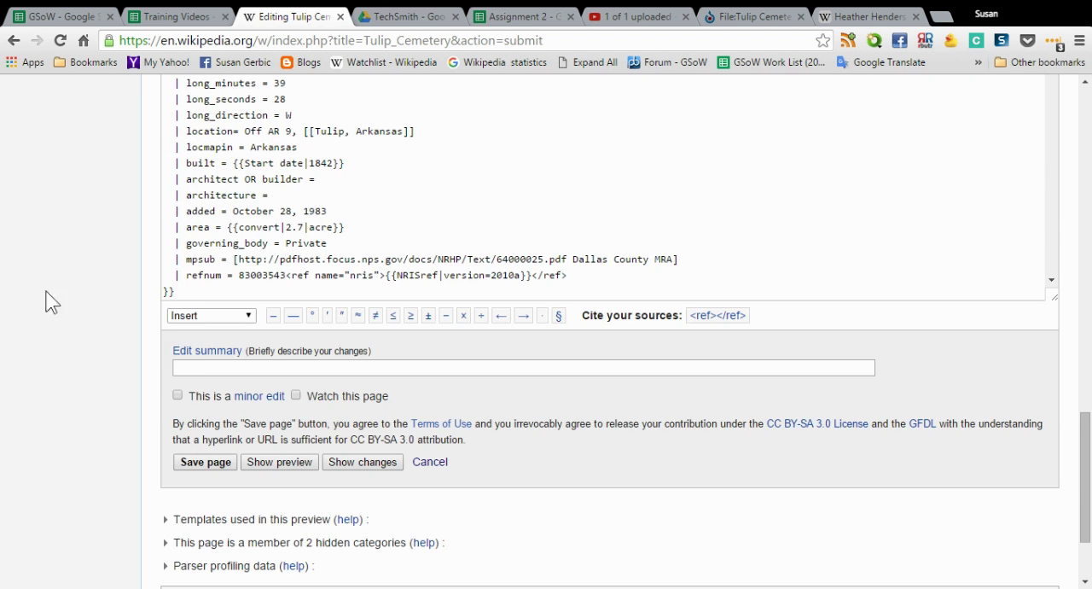
Save the article with the edit summary "added more to gallery photos" and look over the published page
{"action": "left_click", "coordinate": [236, 367]}
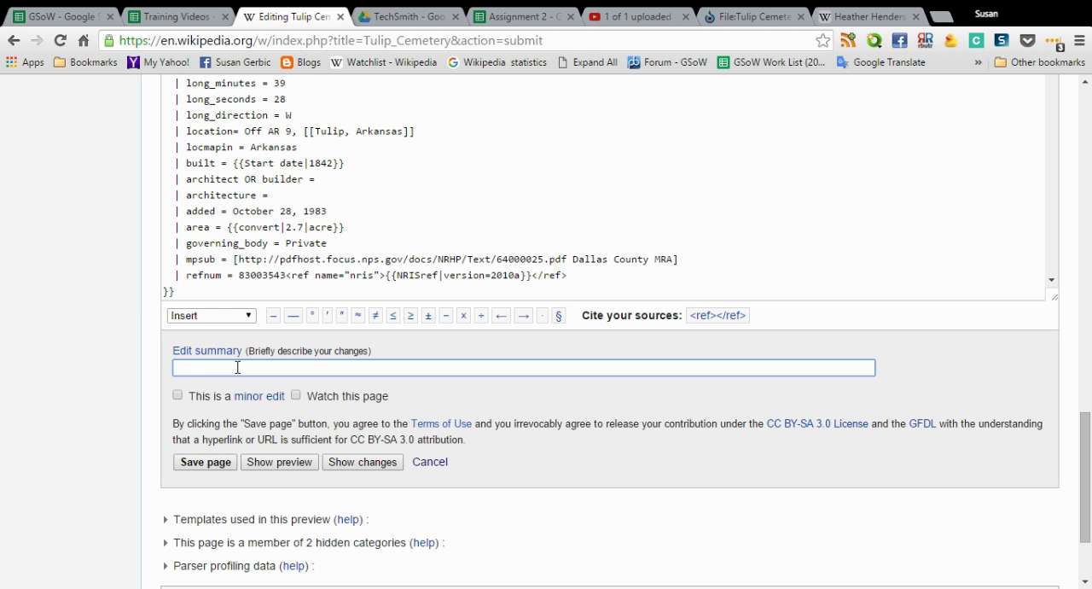
{"action": "type", "text": "added more to gallery photos"}
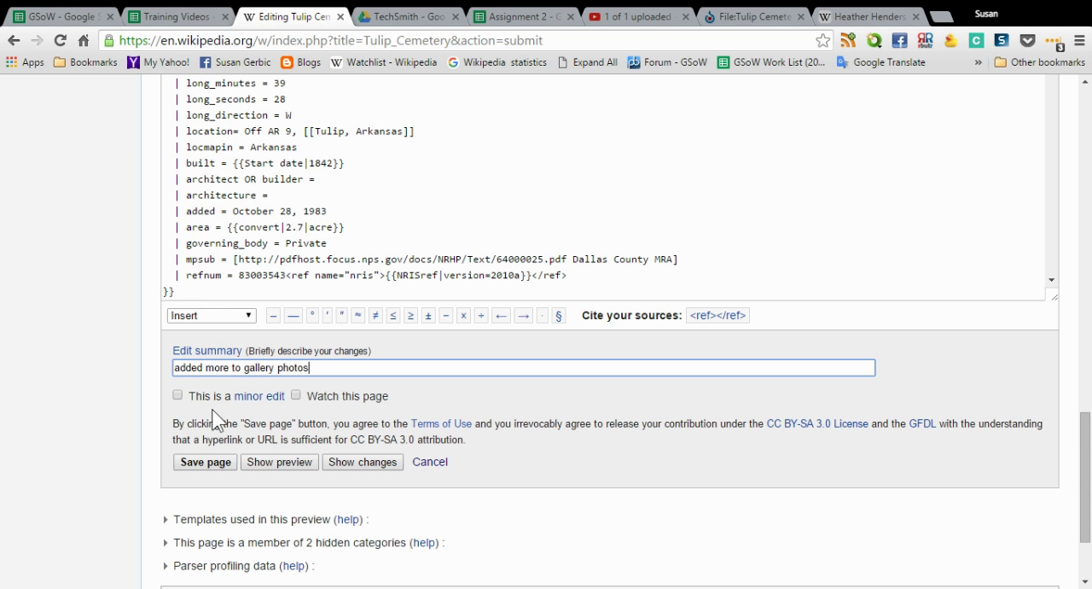
{"action": "left_click", "coordinate": [199, 466]}
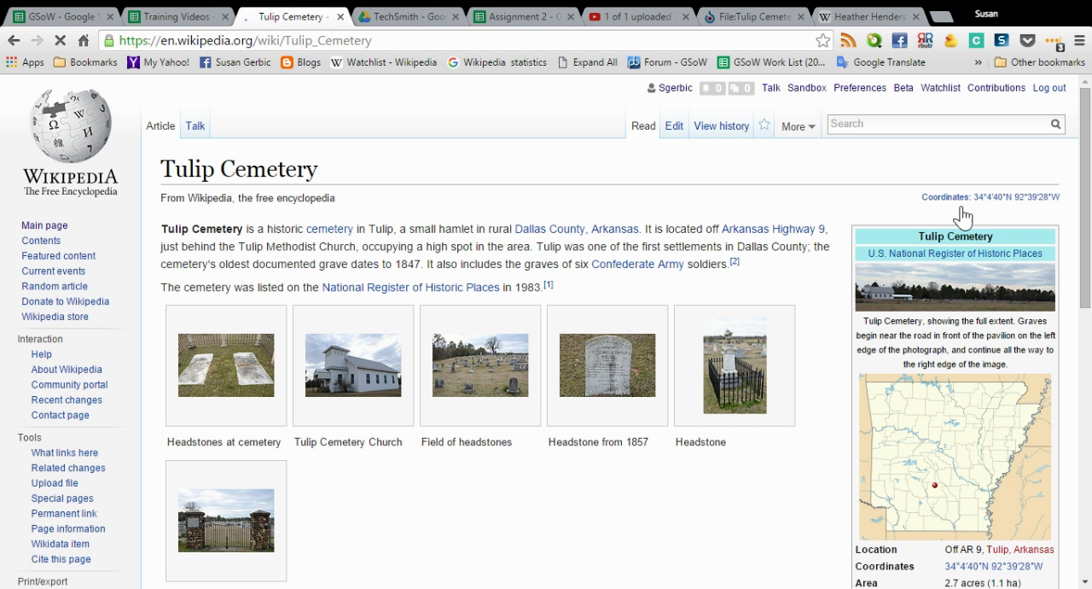
{"action": "scroll", "coordinate": [595, 179], "scroll_direction": "down", "scroll_amount": 4}
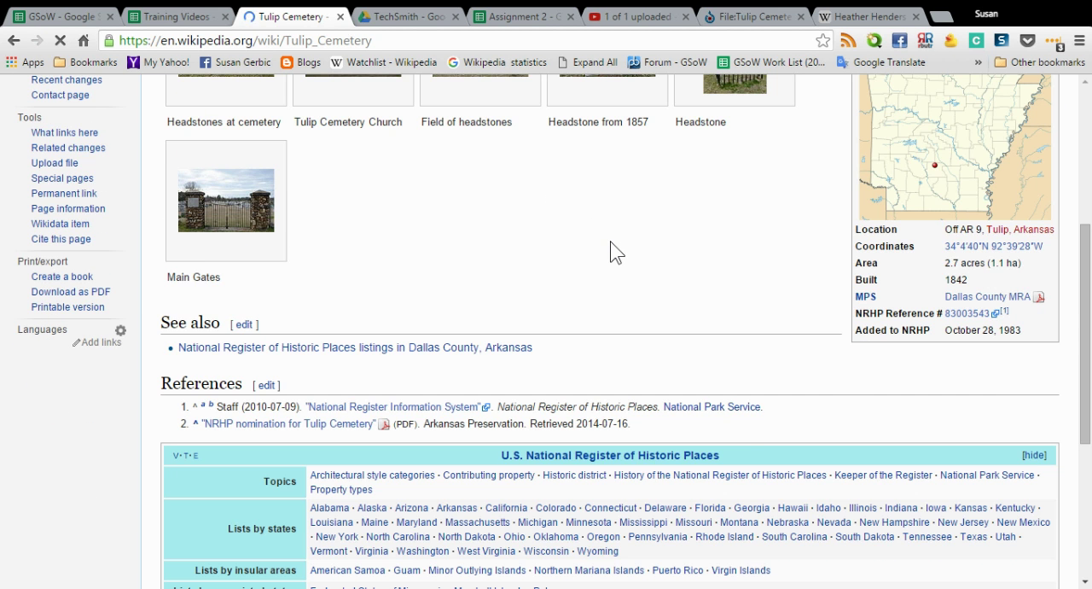
{"action": "scroll", "coordinate": [612, 242], "scroll_direction": "up", "scroll_amount": 3}
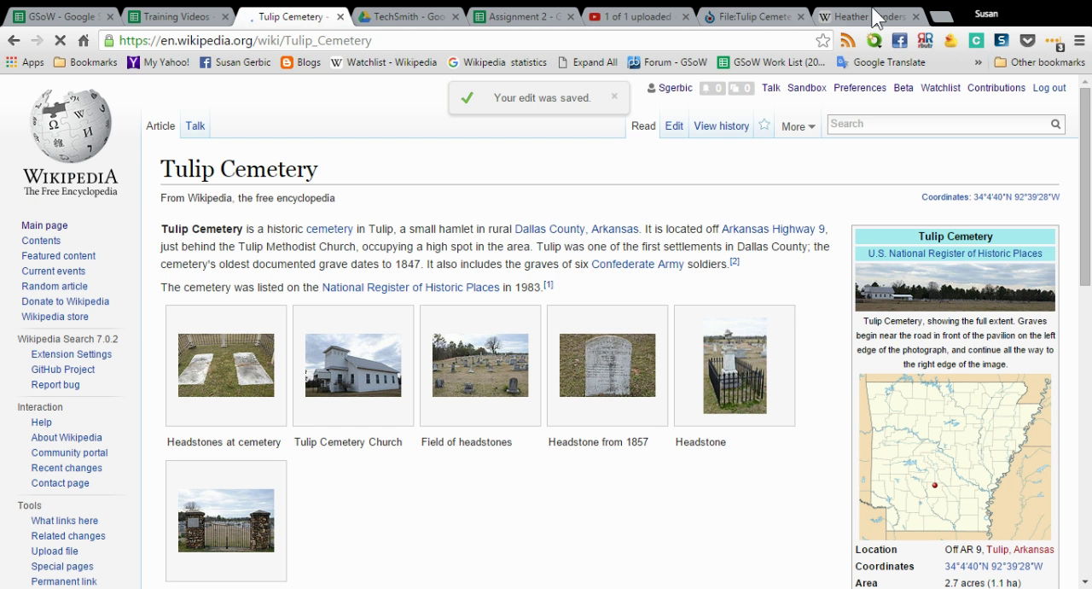
Return to the Wikimedia Commons search results for Tulip Cemetery and review the photos against those used in the article
{"action": "left_click", "coordinate": [783, 20]}
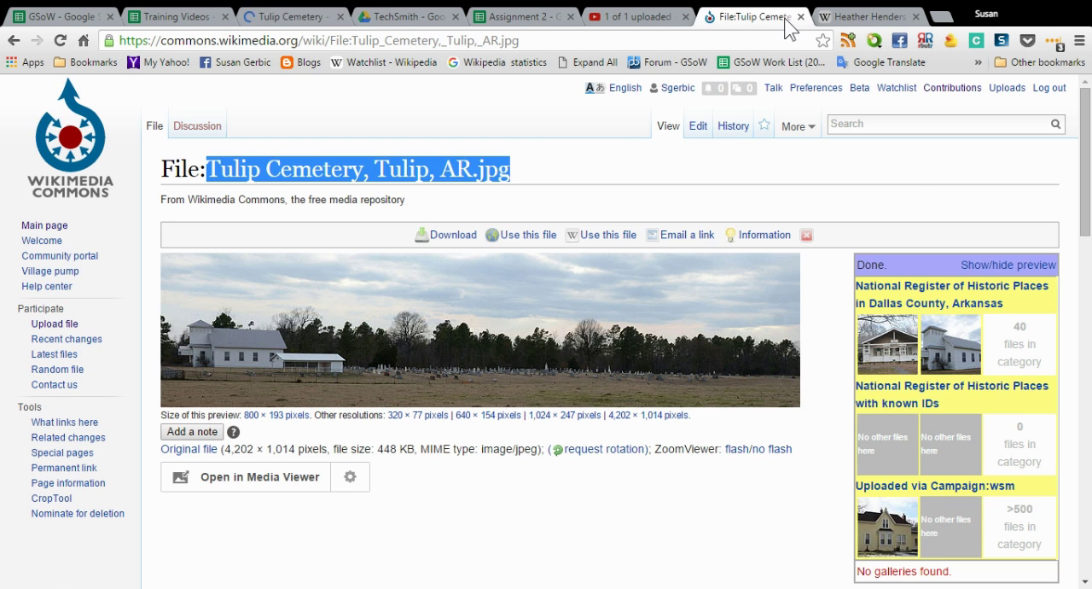
{"action": "left_click", "coordinate": [14, 40]}
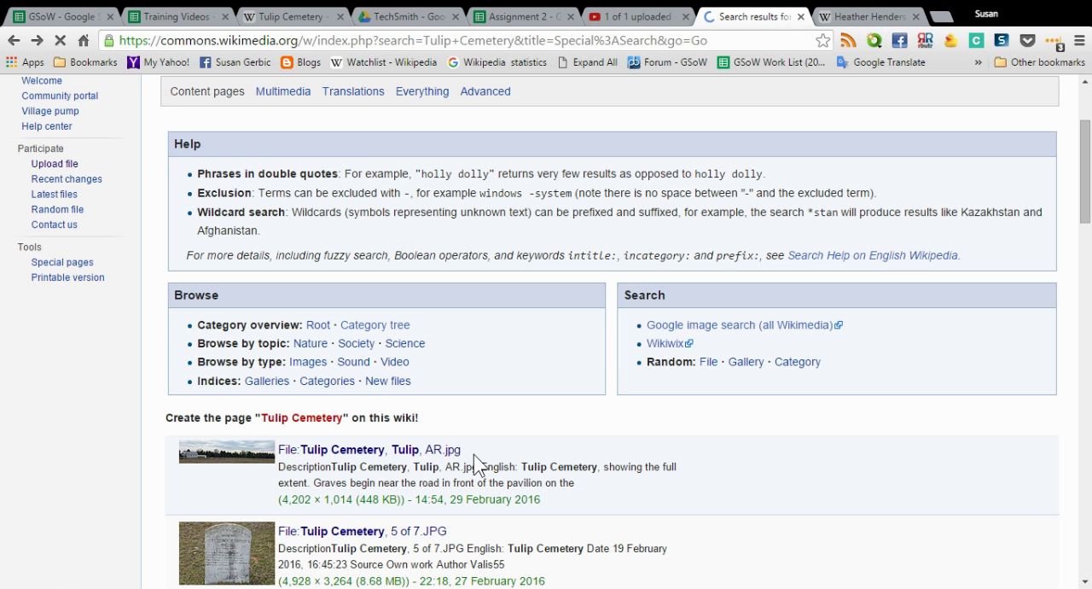
{"action": "scroll", "coordinate": [457, 402], "scroll_direction": "down", "scroll_amount": 5}
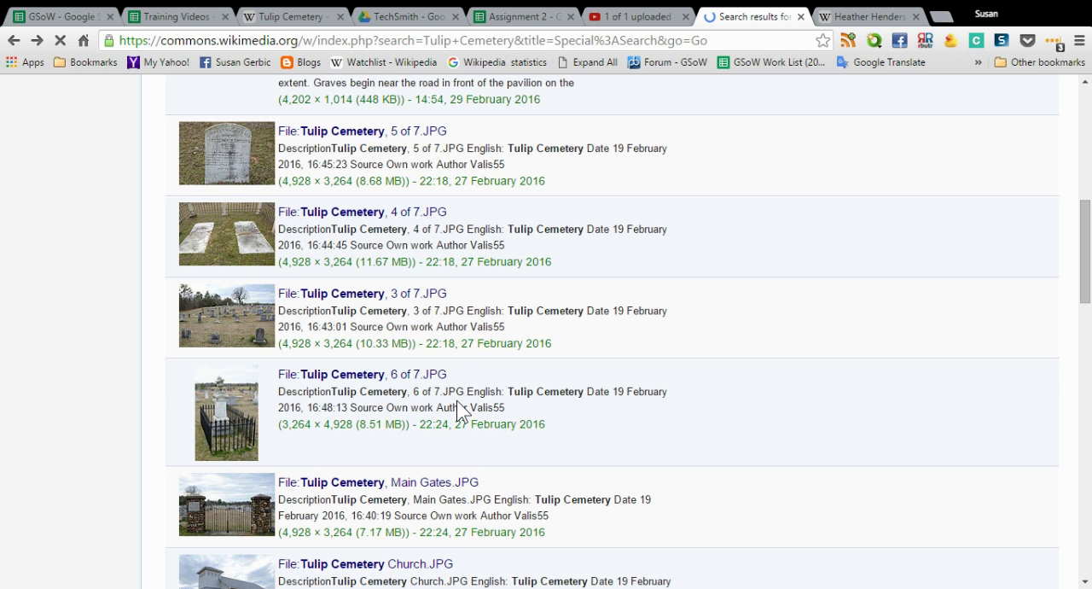
{"action": "scroll", "coordinate": [456, 400], "scroll_direction": "down", "scroll_amount": 3}
{"action": "scroll", "coordinate": [456, 408], "scroll_direction": "up", "scroll_amount": 1}
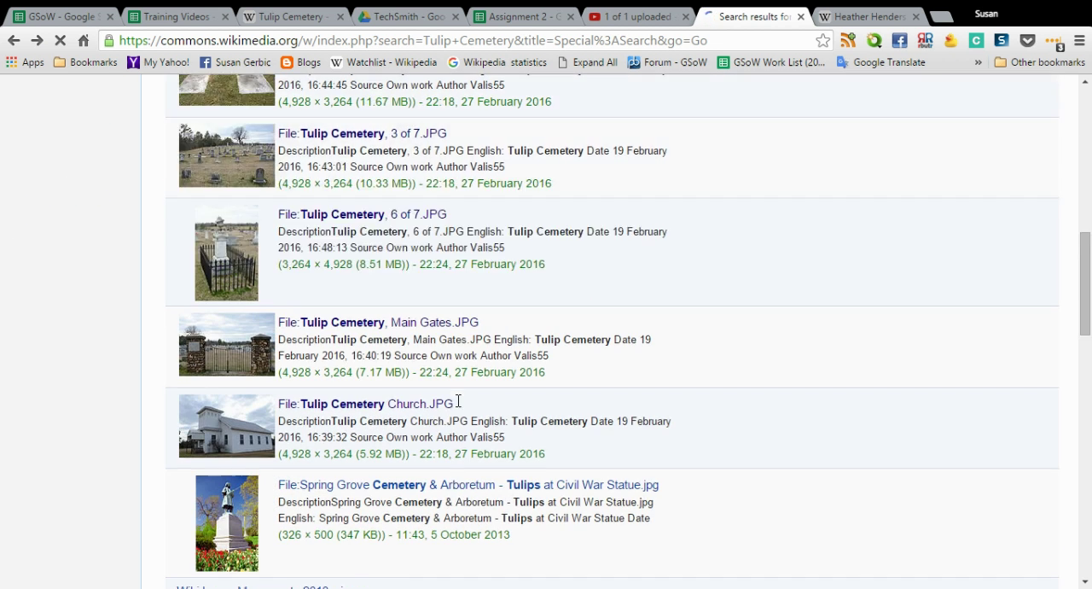
{"action": "scroll", "coordinate": [499, 402], "scroll_direction": "down", "scroll_amount": 2}
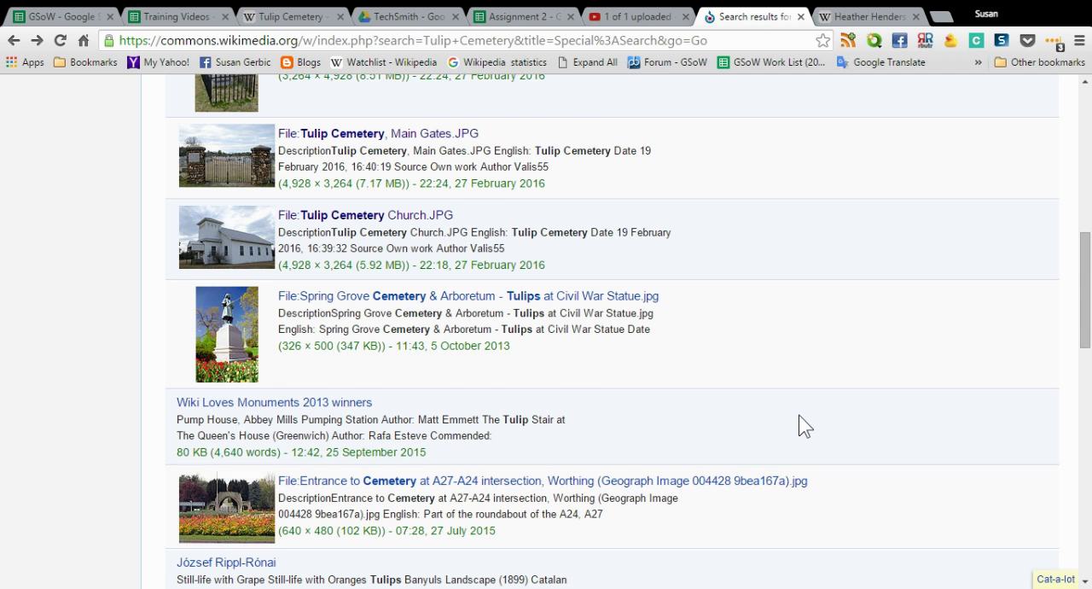
{"action": "scroll", "coordinate": [806, 427], "scroll_direction": "up", "scroll_amount": 2}
{"action": "scroll", "coordinate": [805, 427], "scroll_direction": "up", "scroll_amount": 1}
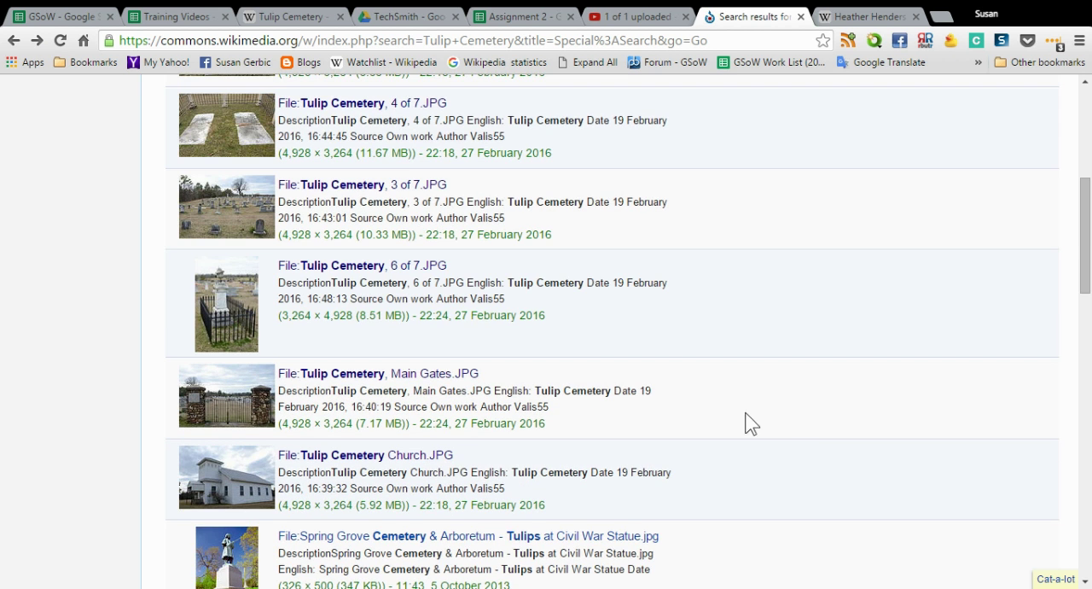
{"action": "scroll", "coordinate": [478, 369], "scroll_direction": "up", "scroll_amount": 3}
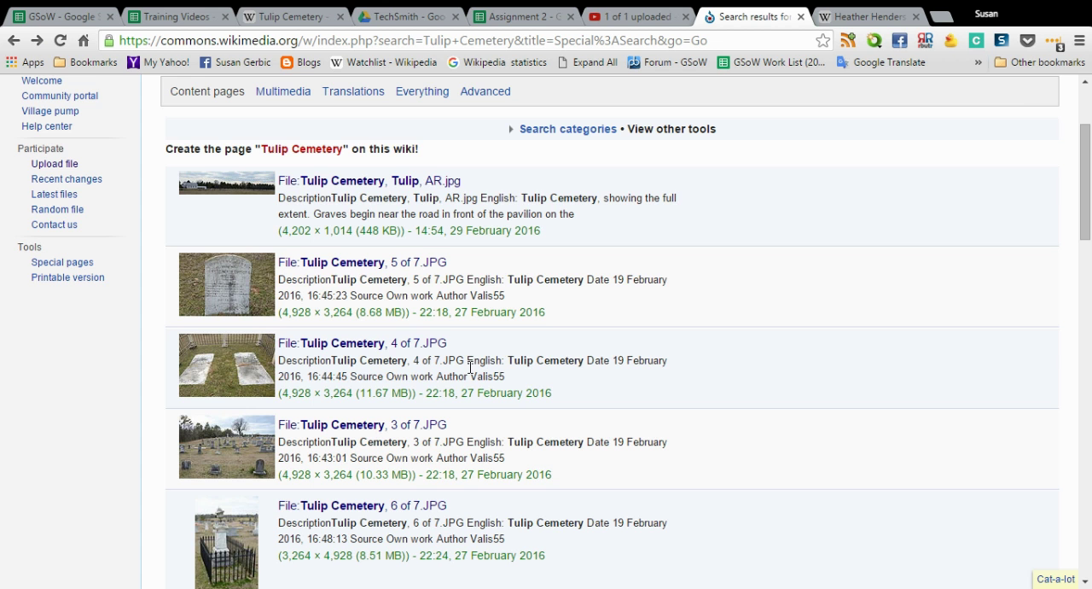
Return to the published Tulip Cemetery Wikipedia article and review its text, the photo gallery and the infobox image with its caption
{"action": "scroll", "coordinate": [470, 367], "scroll_direction": "up", "scroll_amount": 2}
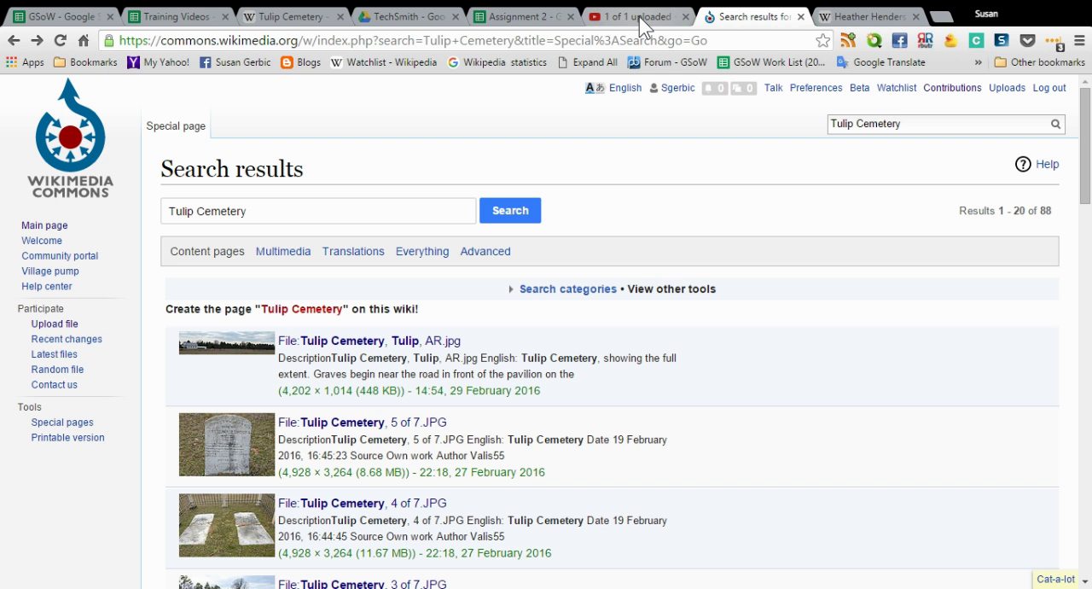
{"action": "left_click", "coordinate": [289, 14]}
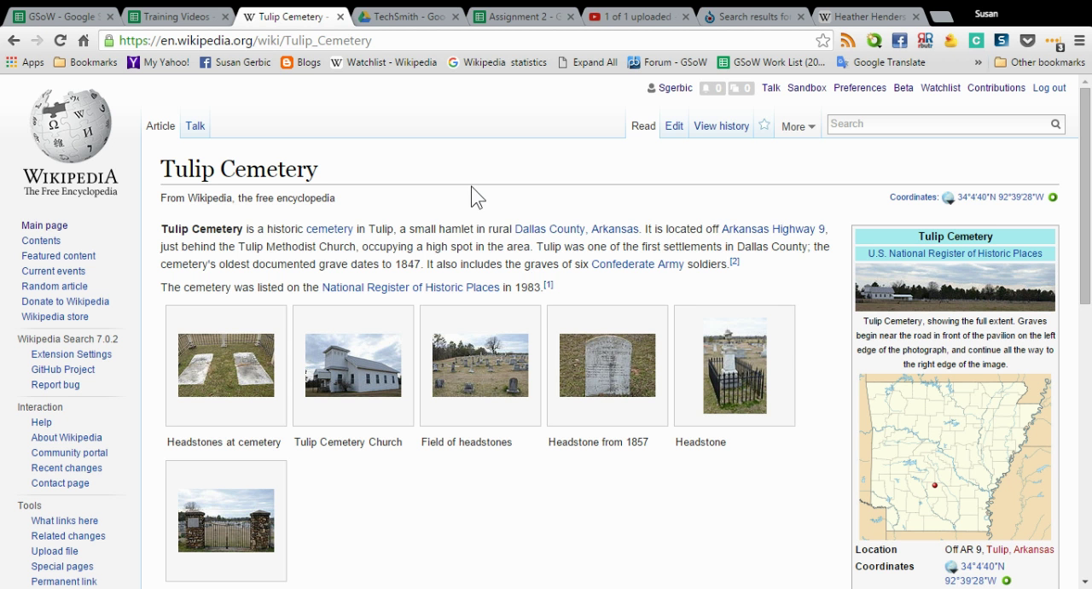
{"action": "scroll", "coordinate": [476, 198], "scroll_direction": "down", "scroll_amount": 2}
{"action": "scroll", "coordinate": [476, 198], "scroll_direction": "up", "scroll_amount": 1}
{"action": "scroll", "coordinate": [828, 373], "scroll_direction": "down", "scroll_amount": 1}
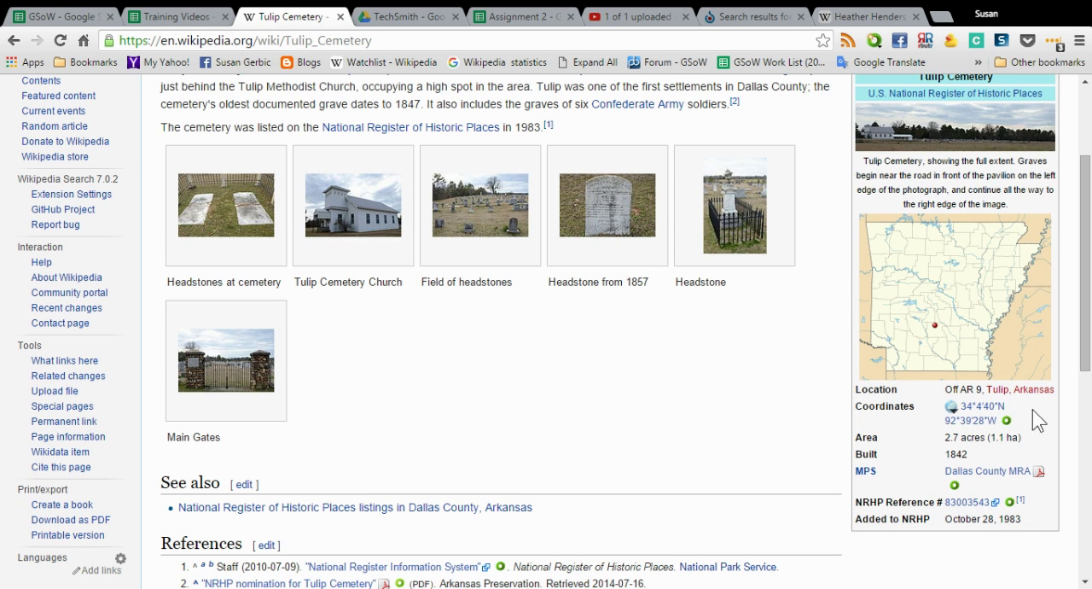
{"action": "mouse_move", "coordinate": [1044, 399]}
{"action": "scroll", "coordinate": [434, 322], "scroll_direction": "up", "scroll_amount": 2}
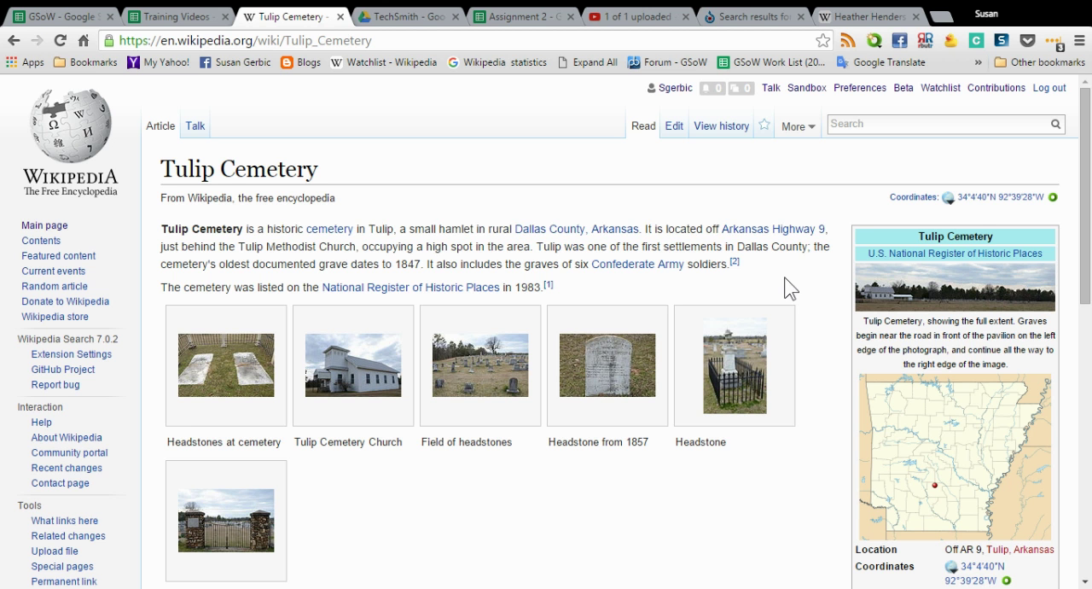
{"action": "scroll", "coordinate": [788, 286], "scroll_direction": "down", "scroll_amount": 1}
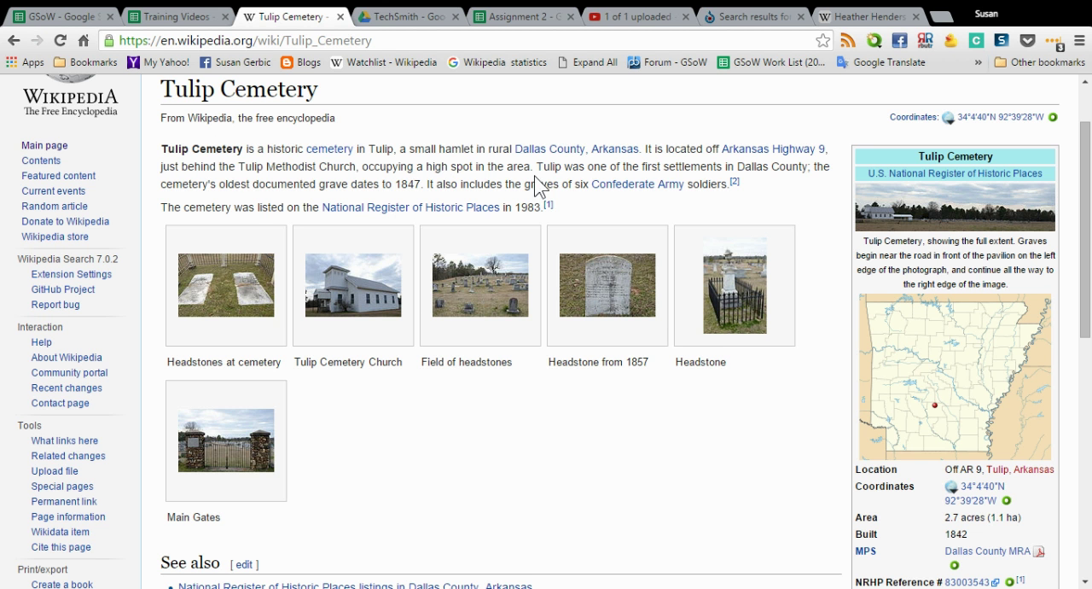
{"action": "scroll", "coordinate": [557, 459], "scroll_direction": "down", "scroll_amount": 3}
{"action": "scroll", "coordinate": [559, 461], "scroll_direction": "up", "scroll_amount": 3}
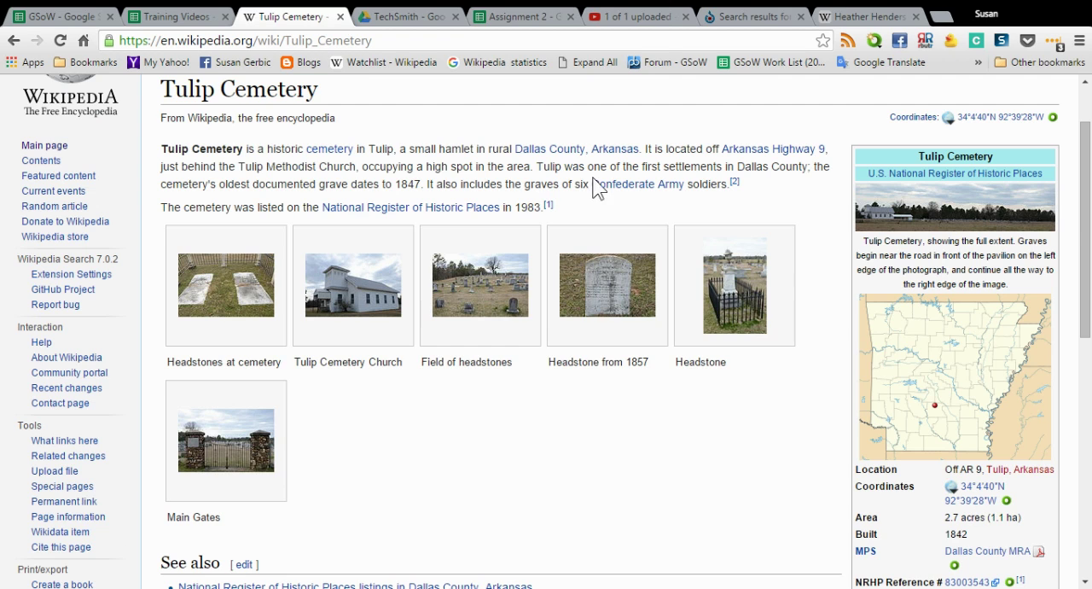